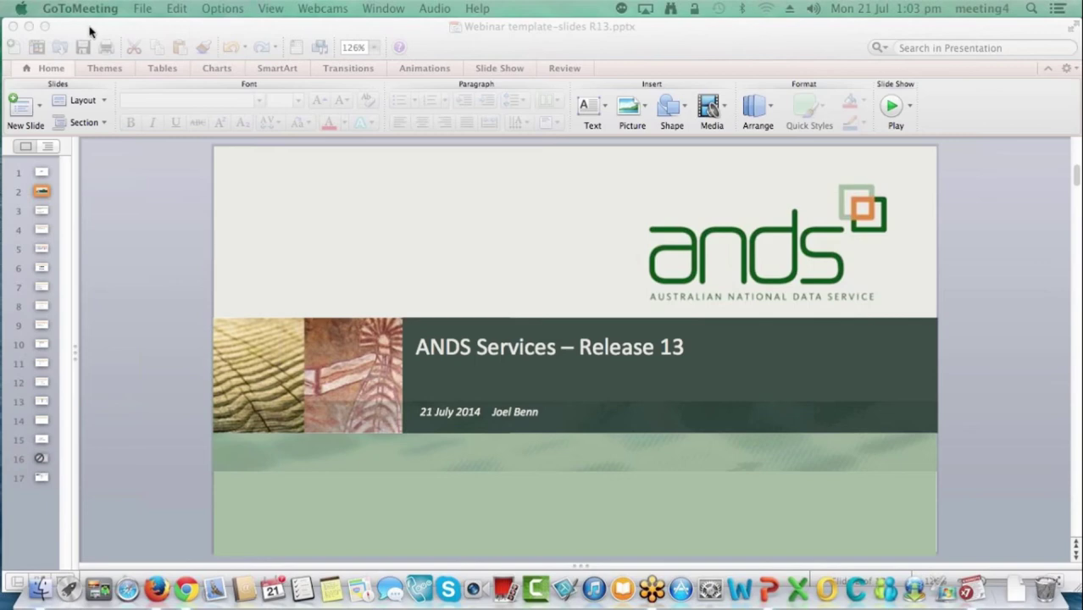
# Step: Advance the presentation from the title slide past "What's in R13?" to the "ANDS Harvester Rewrite" slide
pyautogui.click(1078, 177)
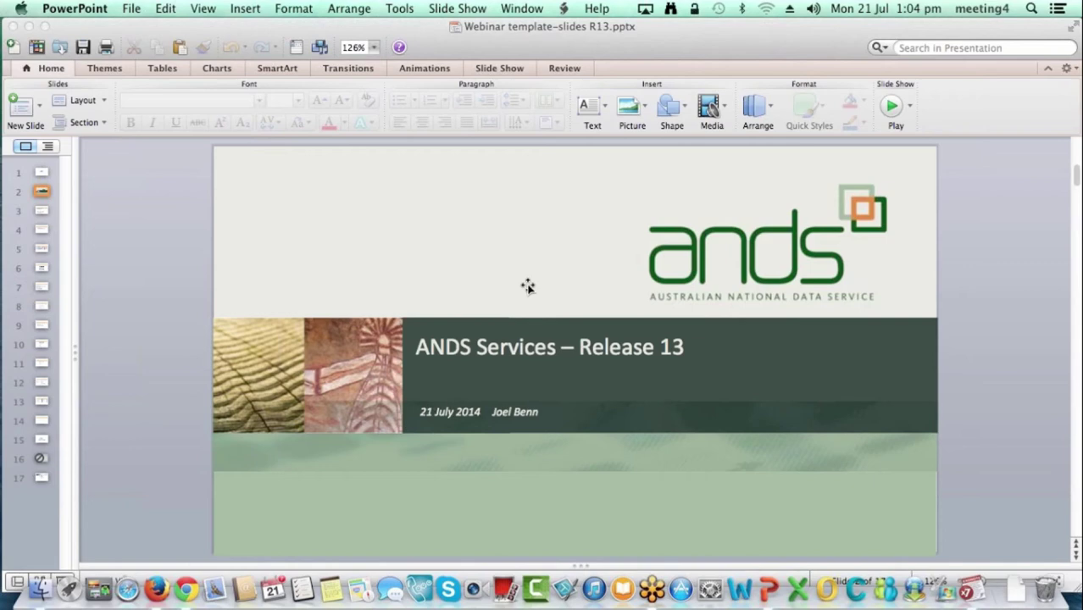
pyautogui.scroll(-1, 527, 286)
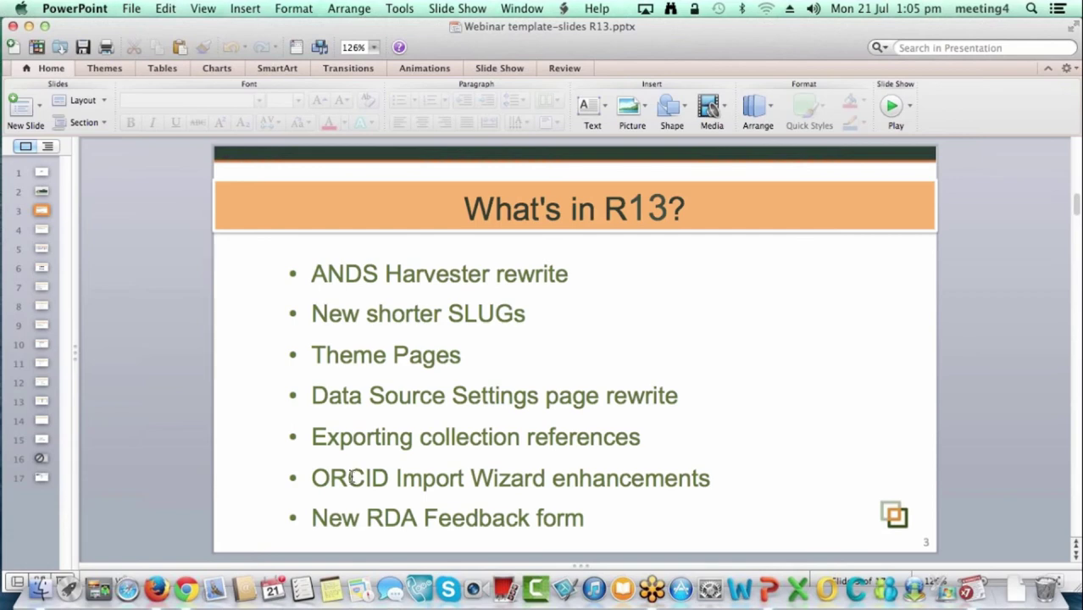
pyautogui.press('Down')
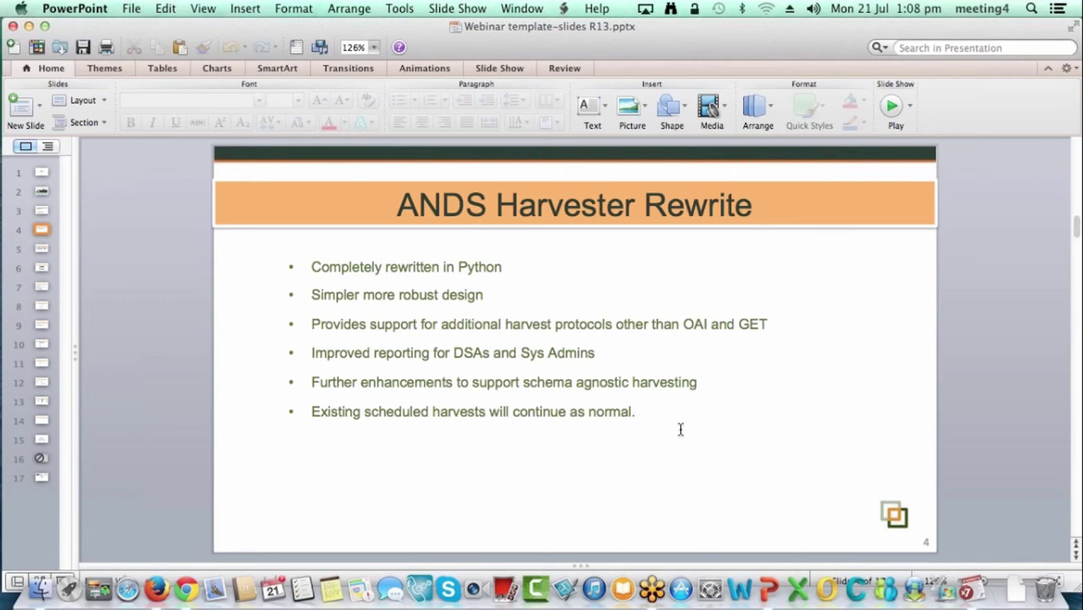
pyautogui.click(347, 215)
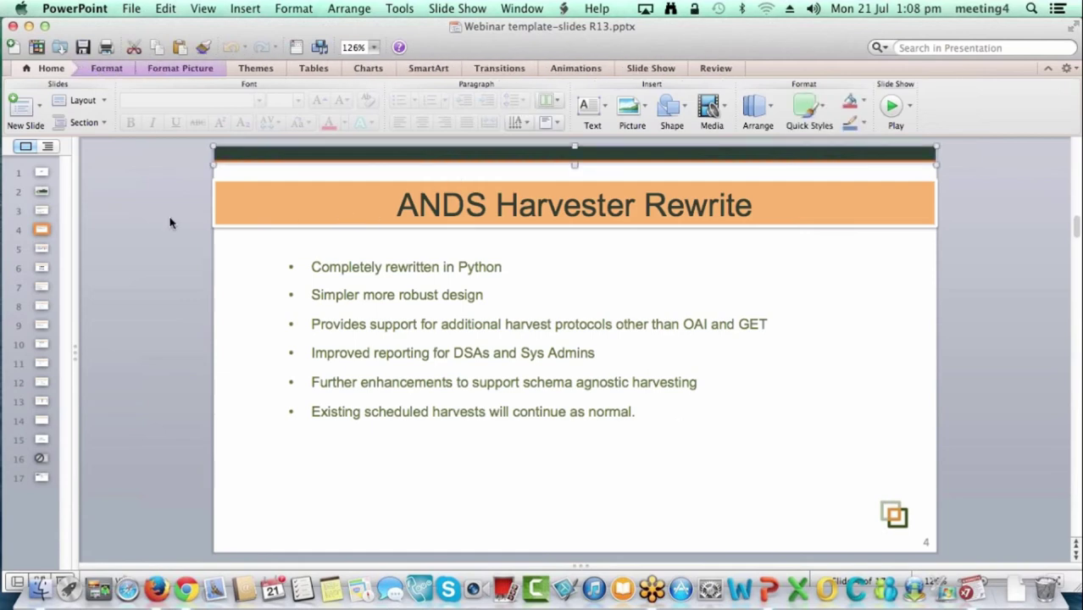
# Step: Switch to Firefox with the ANDS test registry dashboard
pyautogui.press('super+Tab')
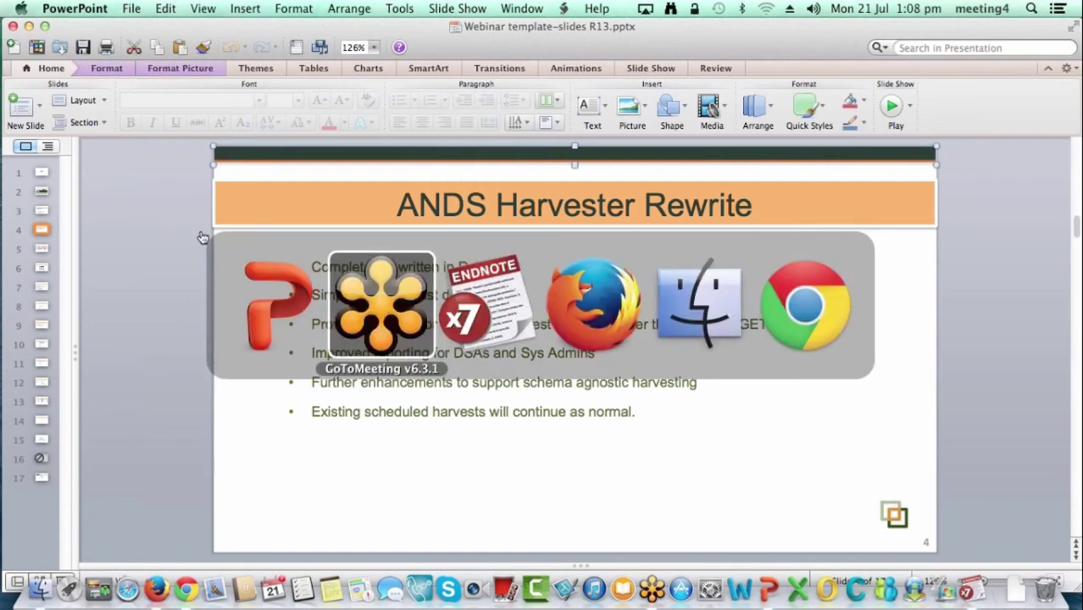
pyautogui.press('super+Tab')
pyautogui.press('super+Tab')
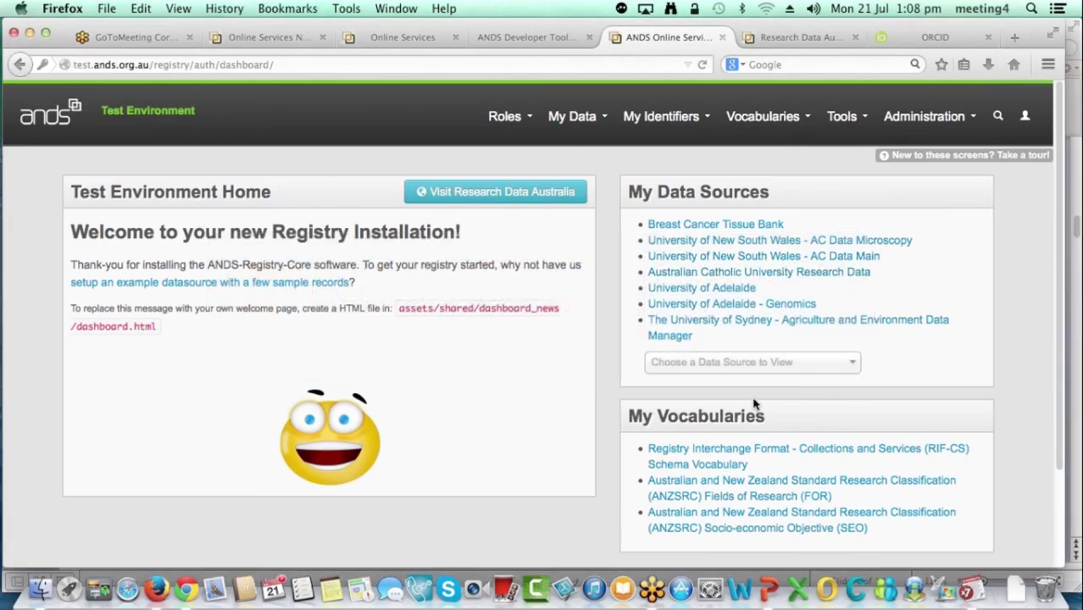
pyautogui.click(743, 370)
pyautogui.write('jb')
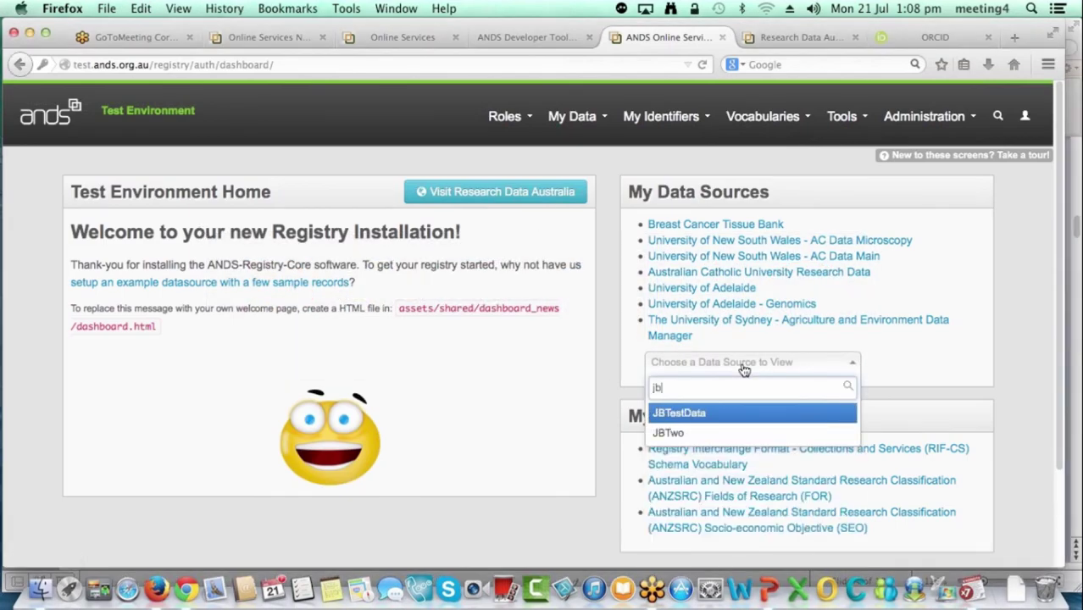
pyautogui.press('BackSpace')
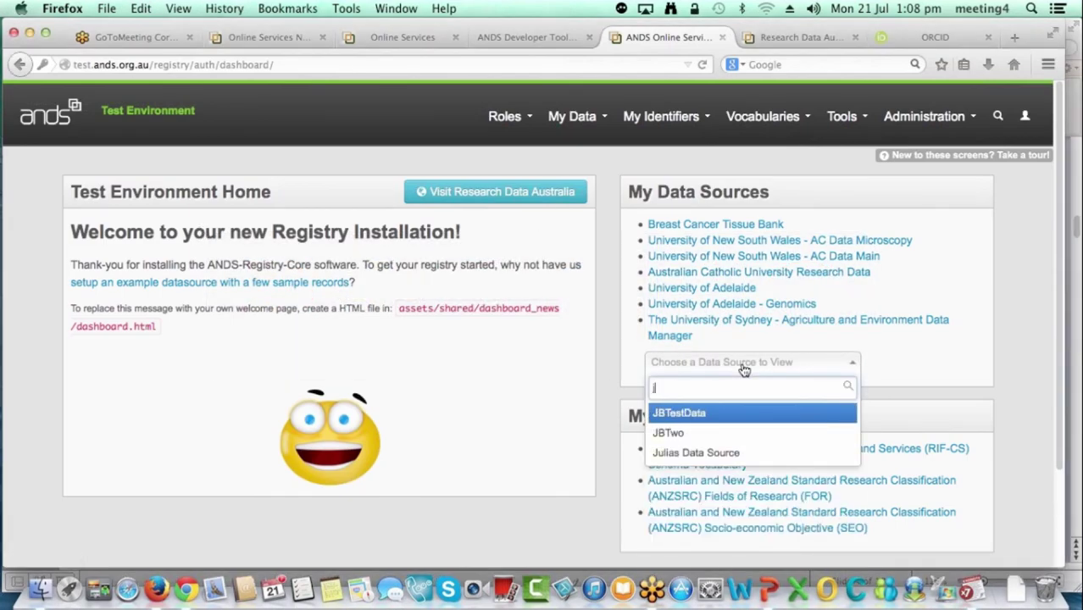
pyautogui.press('BackSpace')
pyautogui.write('data.')
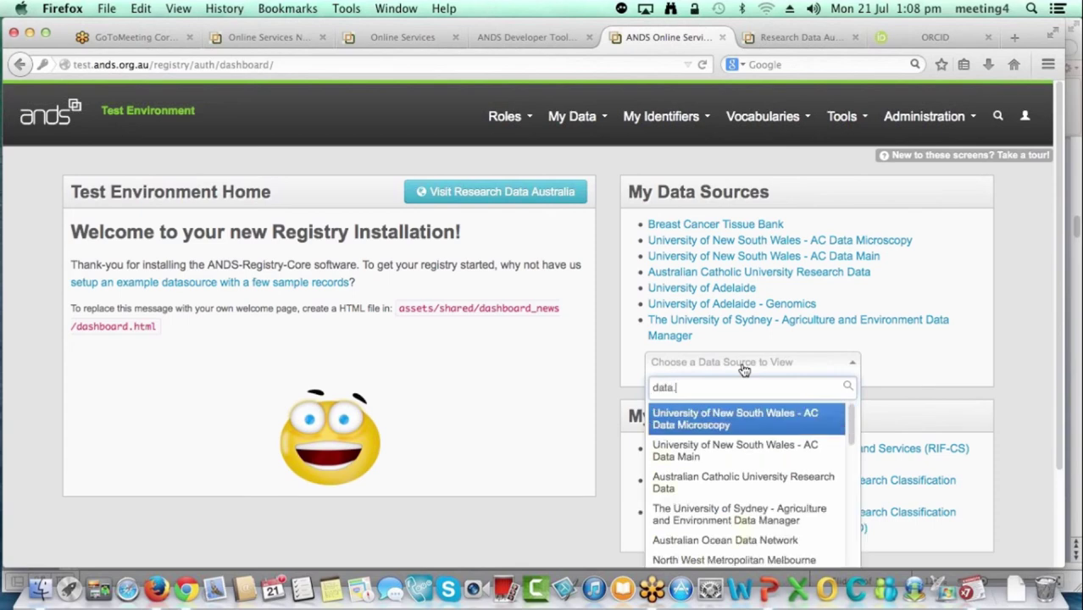
pyautogui.write('go')
pyautogui.press('BackSpace')
pyautogui.press('BackSpace')
pyautogui.press('BackSpace')
pyautogui.press('BackSpace')
pyautogui.press('BackSpace')
pyautogui.press('BackSpace')
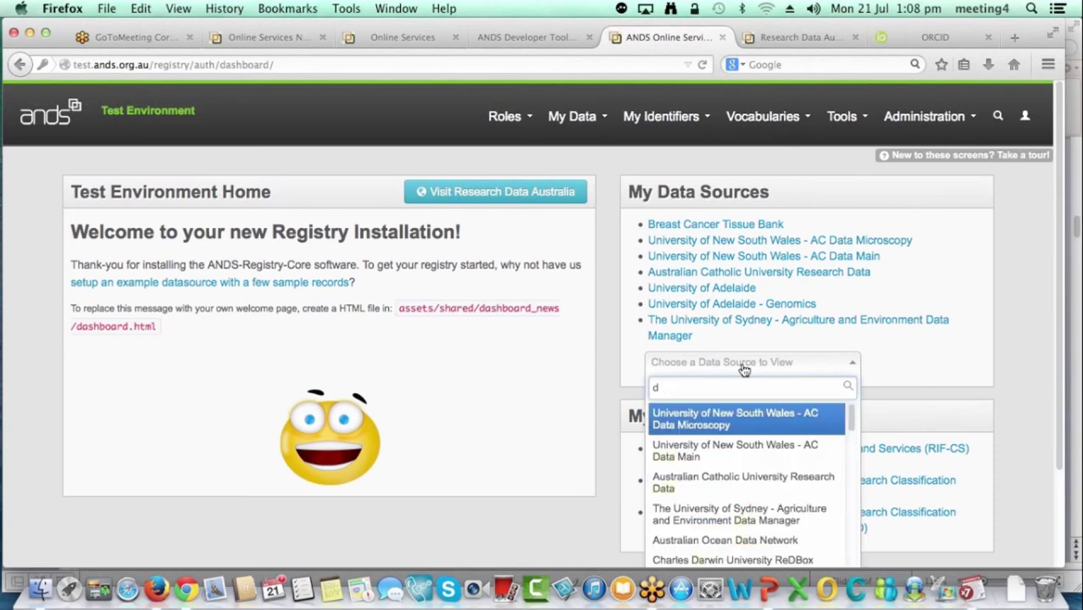
# Step: Go to Manage My Data Sources, filter the list by "data.gov" and open the data.gov.au data source
pyautogui.click(572, 116)
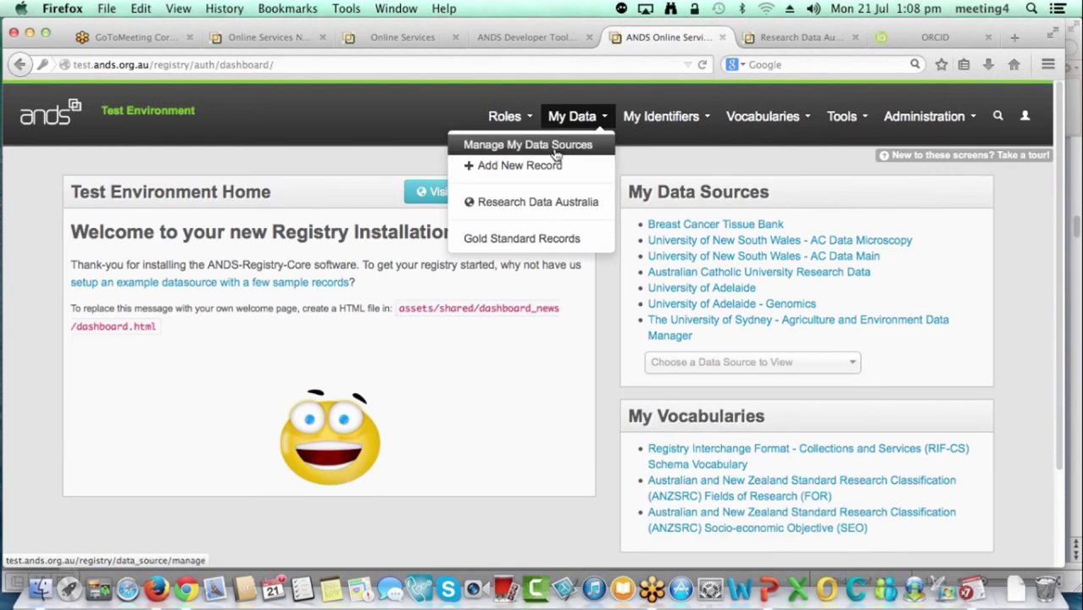
pyautogui.click(555, 149)
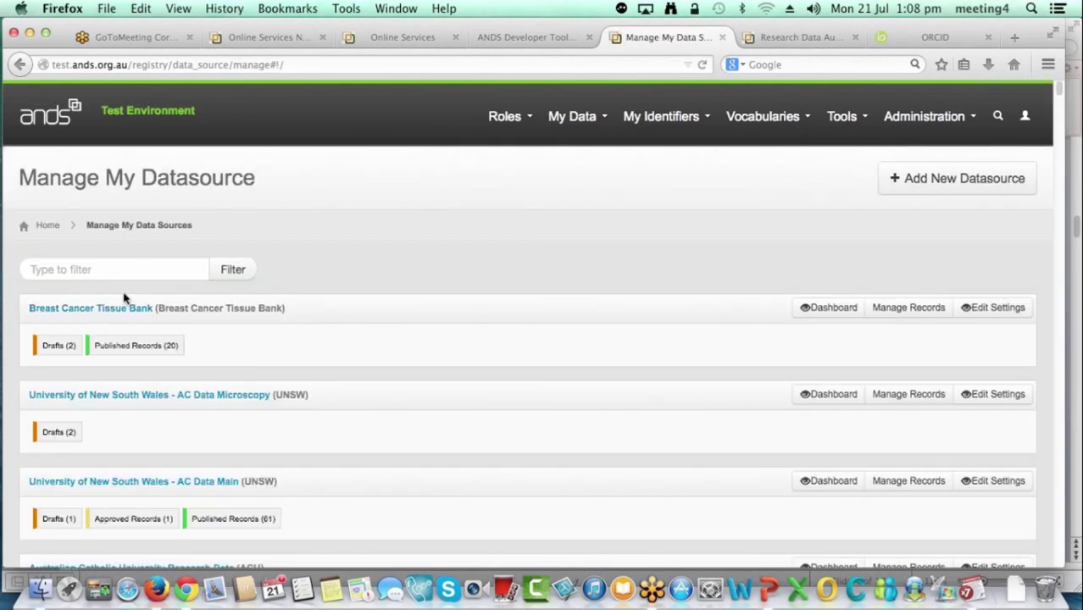
pyautogui.click(127, 273)
pyautogui.write('data')
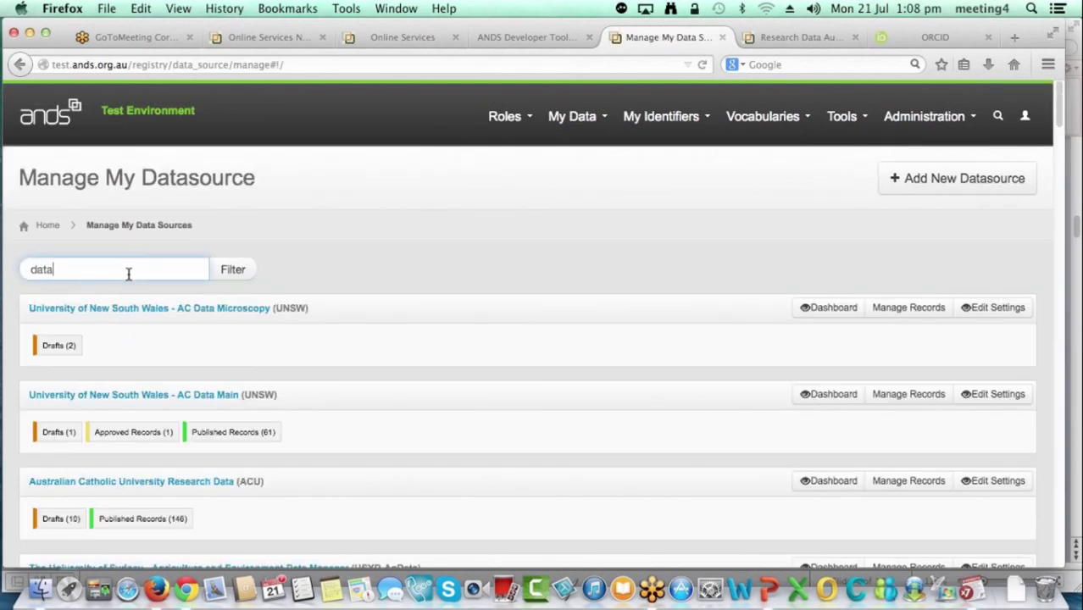
pyautogui.write('.gov')
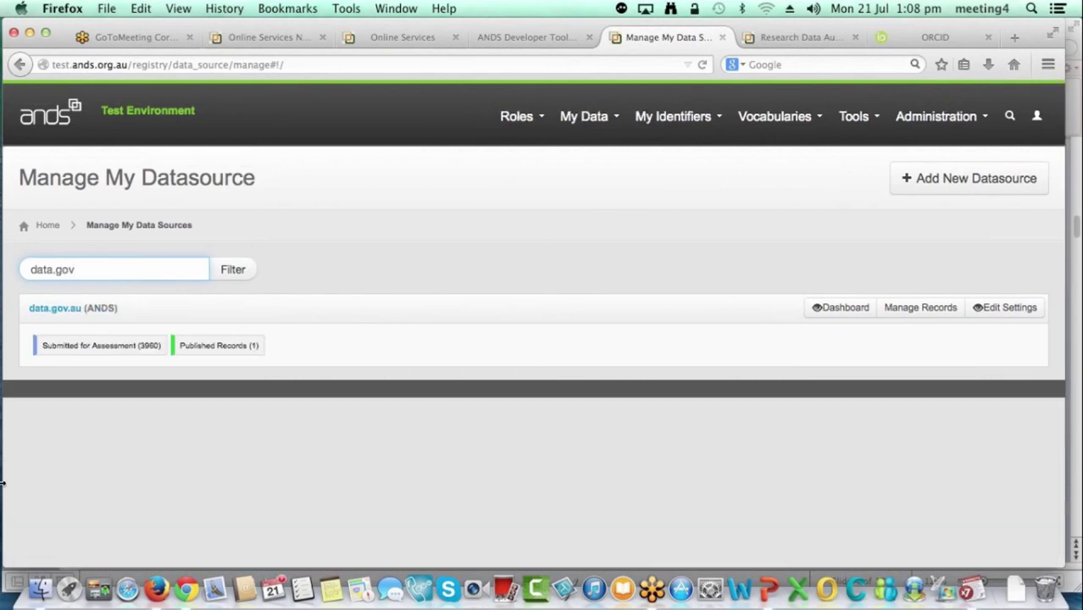
pyautogui.click(55, 308)
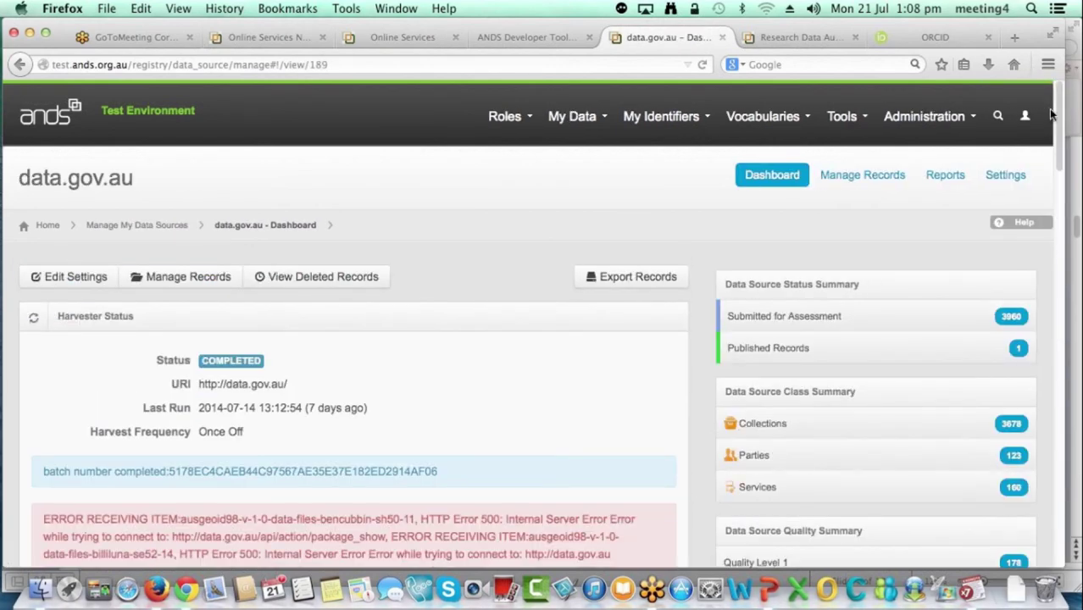
# Step: Examine the harvester status details, the harvest error messages and the data source summaries on the data.gov.au dashboard
pyautogui.moveTo(1058, 117); pyautogui.dragTo(1057, 127)
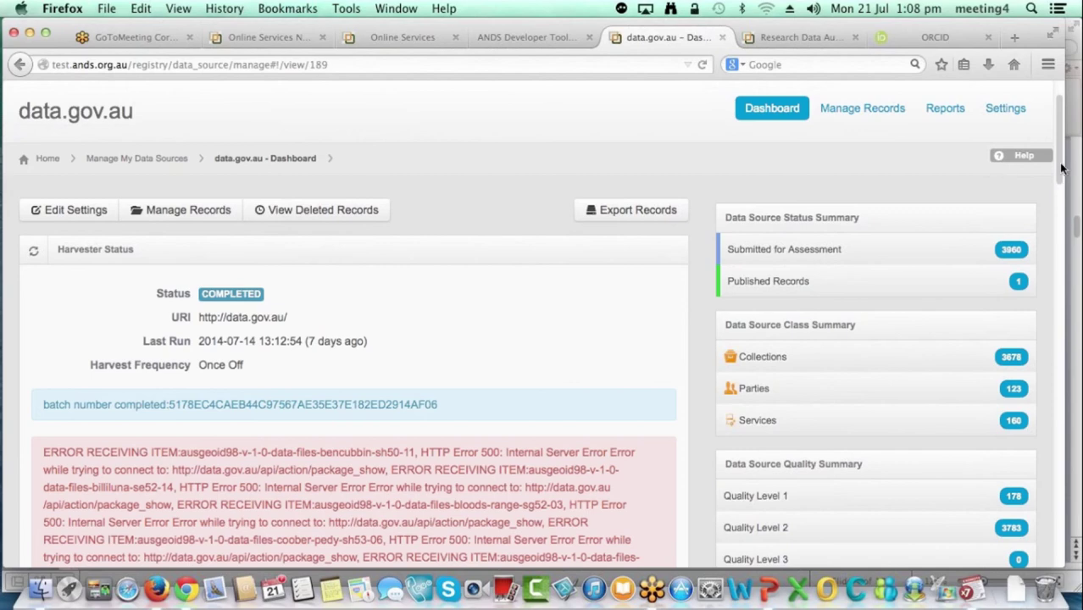
pyautogui.scroll(-2, 1063, 169)
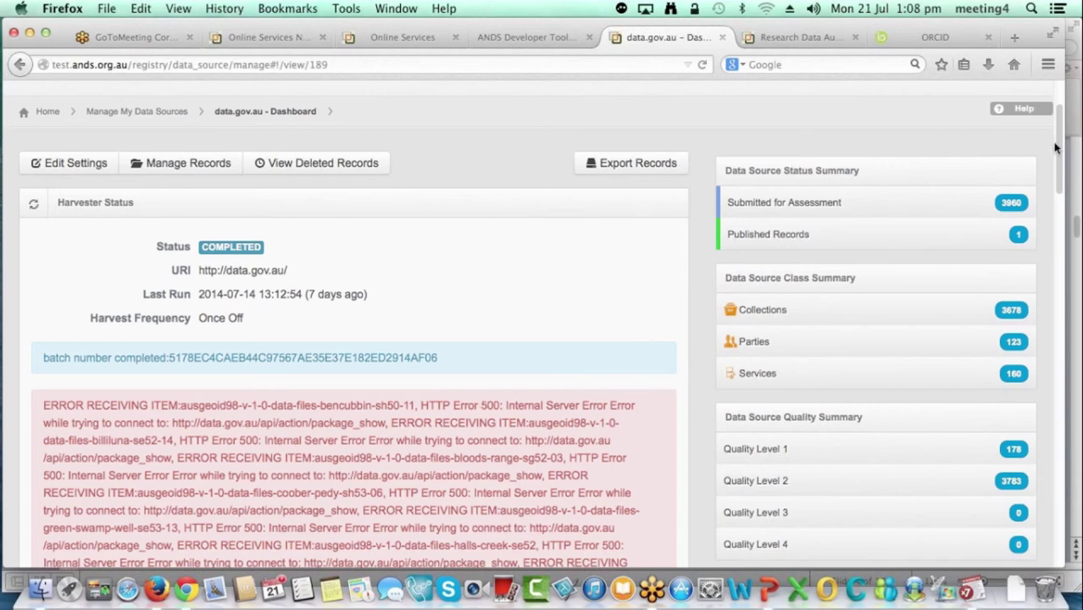
pyautogui.scroll(-2, 1060, 149)
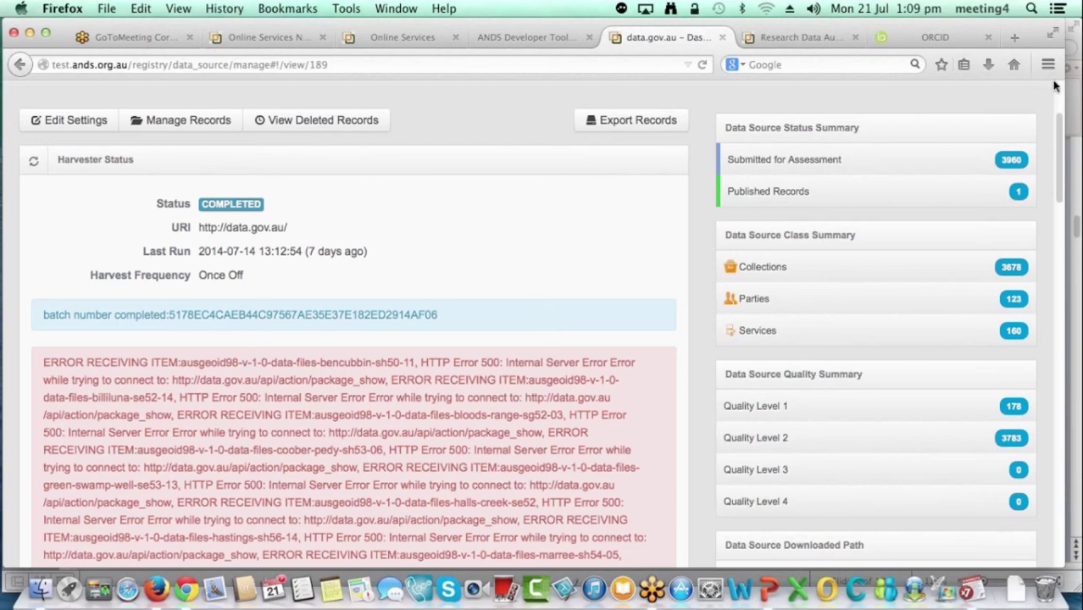
pyautogui.scroll(-1, 1060, 144)
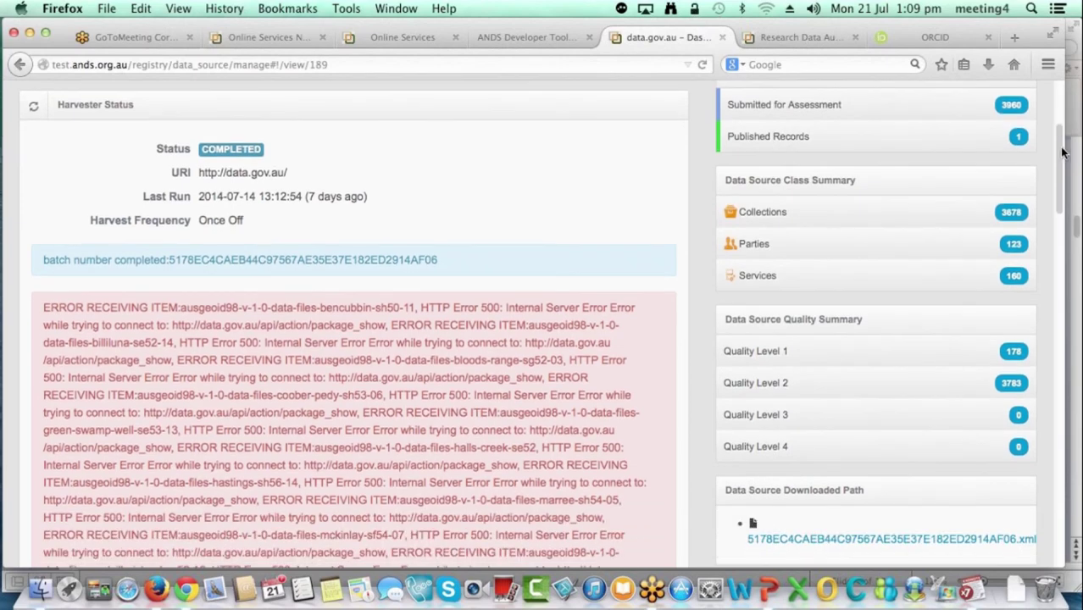
pyautogui.scroll(-2, 1063, 150)
pyautogui.scroll(3, 1063, 151)
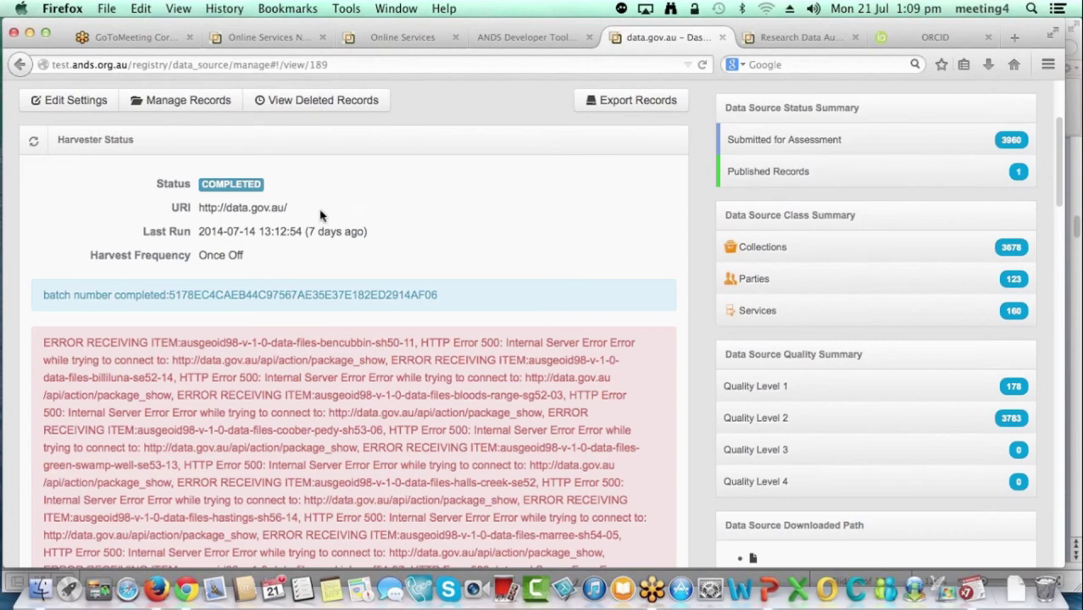
pyautogui.scroll(-5, 348, 237)
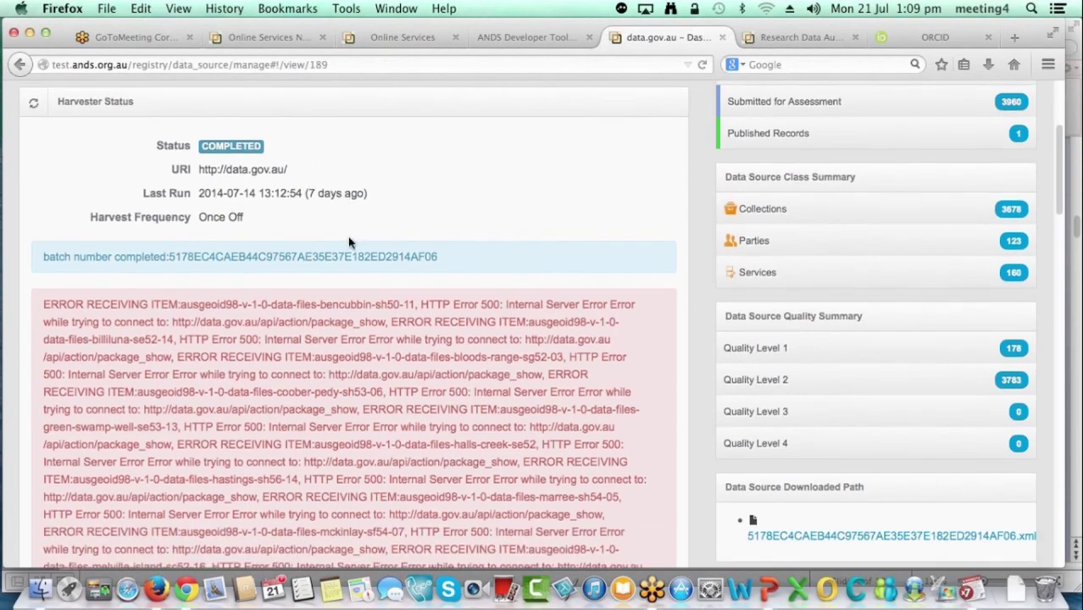
pyautogui.scroll(-2, 350, 240)
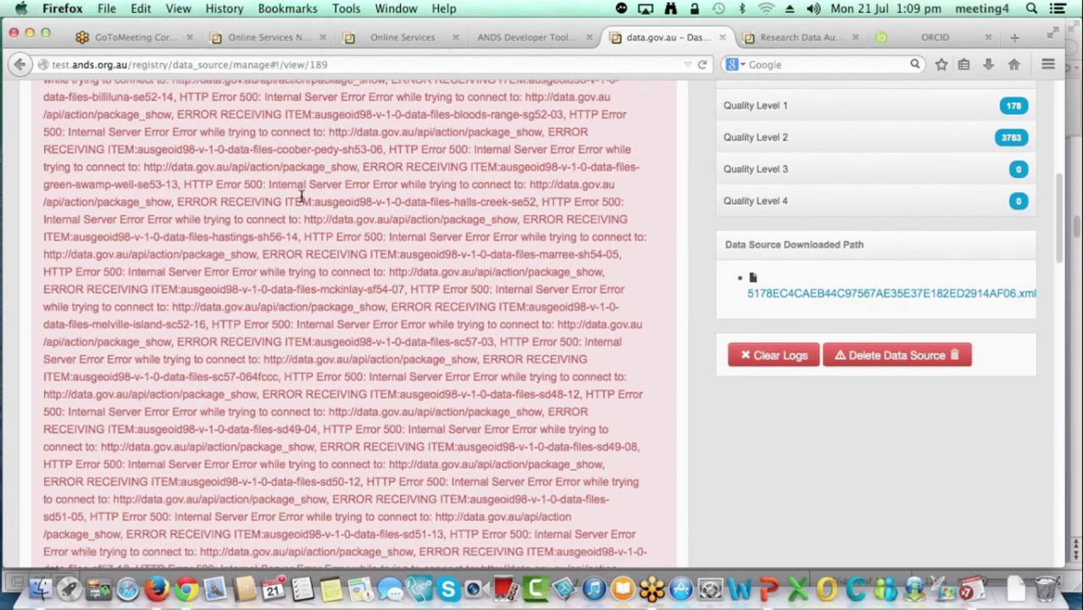
pyautogui.scroll(-1, 460, 266)
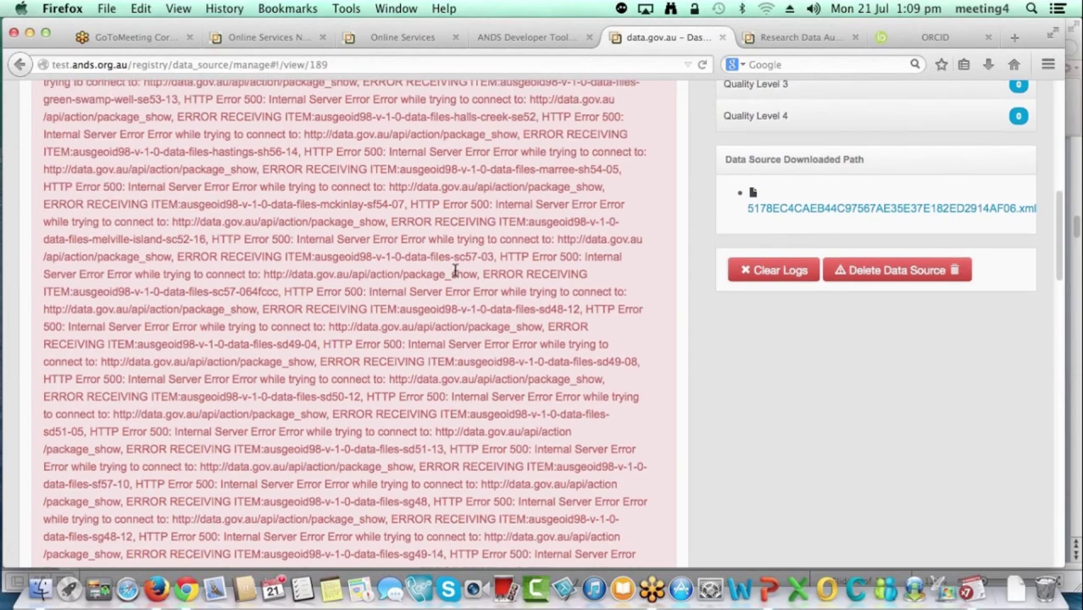
pyautogui.scroll(8, 568, 303)
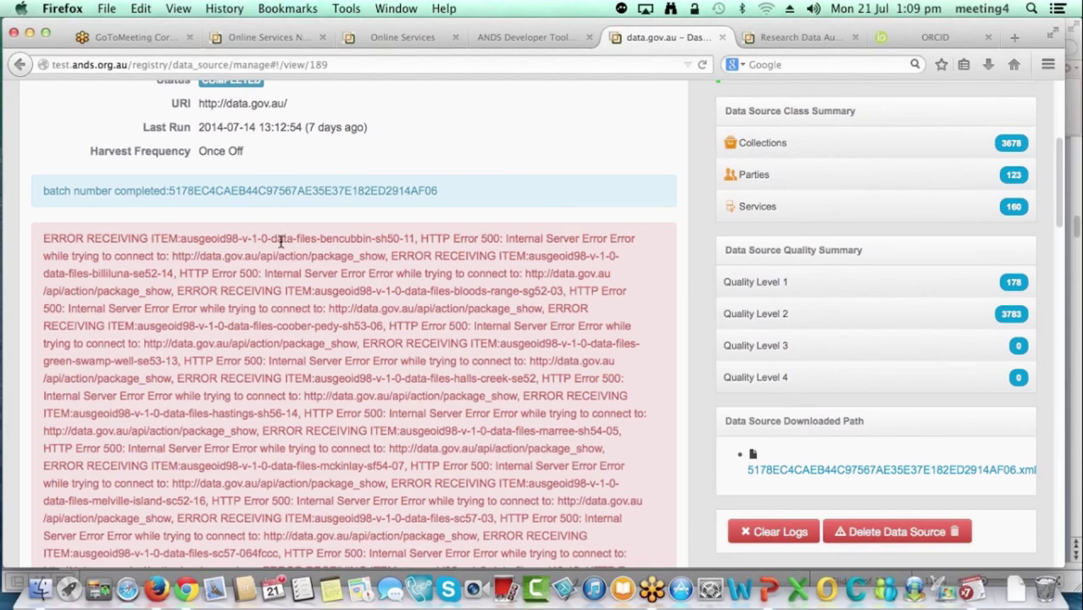
pyautogui.scroll(4, 265, 234)
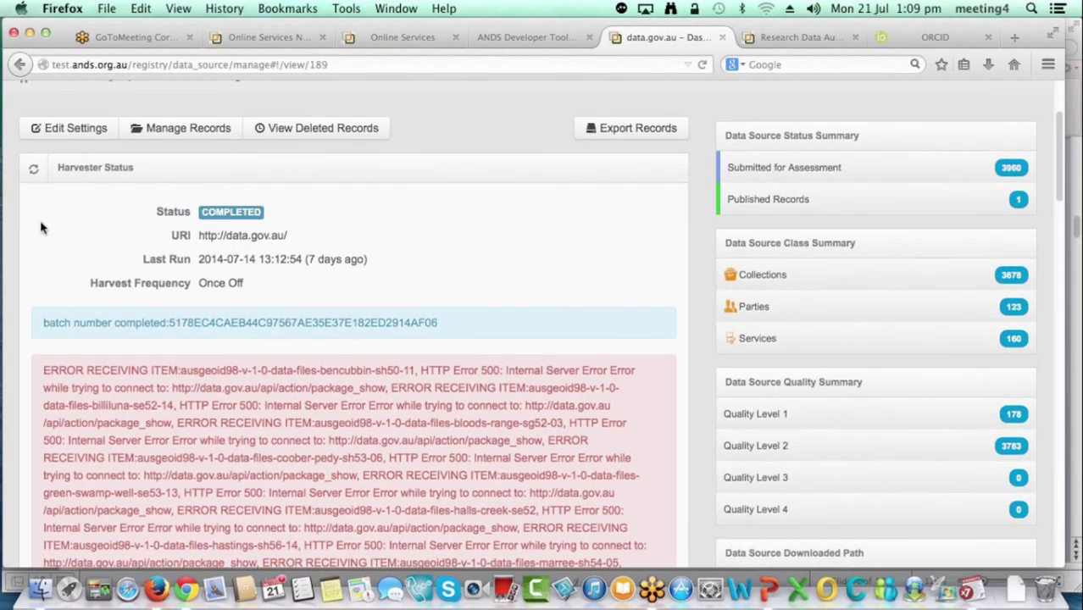
# Step: Start an import from the harvester for data.gov.au and return to the Harvester Status section
pyautogui.scroll(-20, 577, 356)
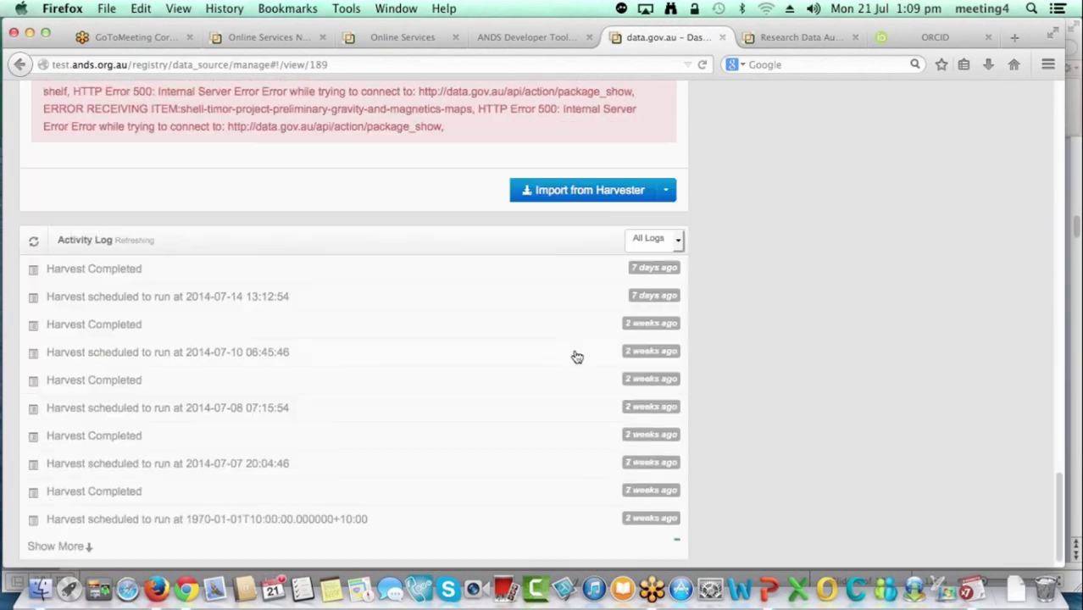
pyautogui.click(583, 198)
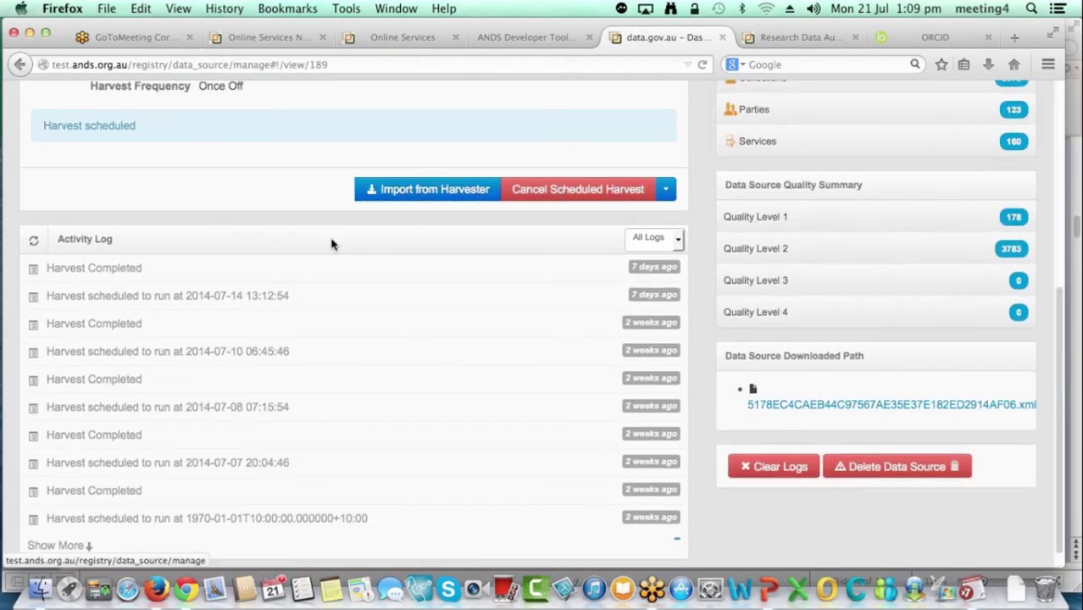
pyautogui.scroll(7, 331, 244)
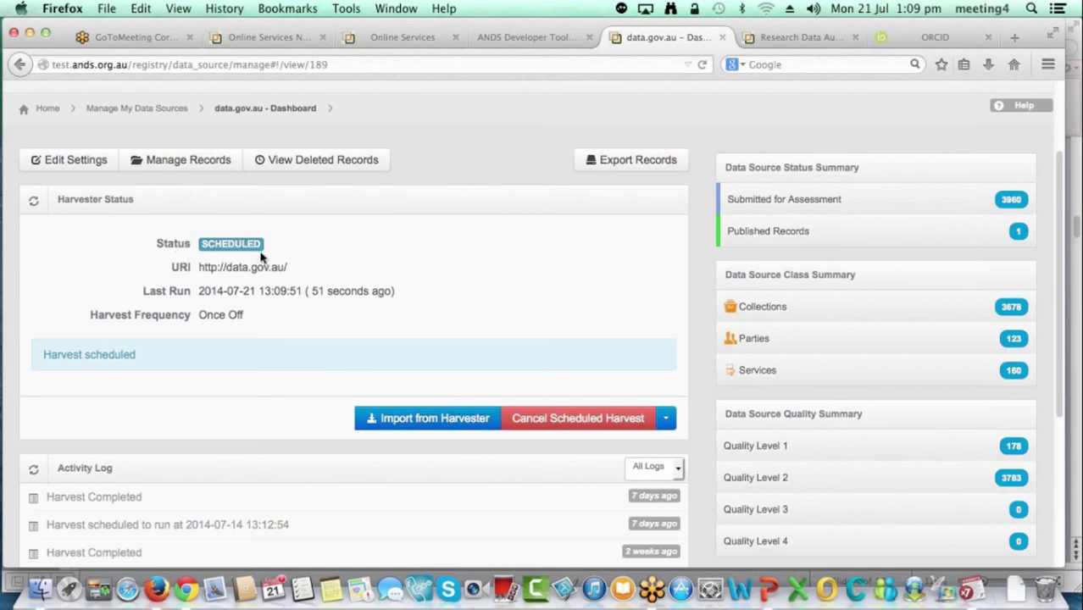
# Step: Highlight the harvest URI and refresh the harvester status to follow the running harvest's progress
pyautogui.moveTo(288, 270); pyautogui.dragTo(197, 269)
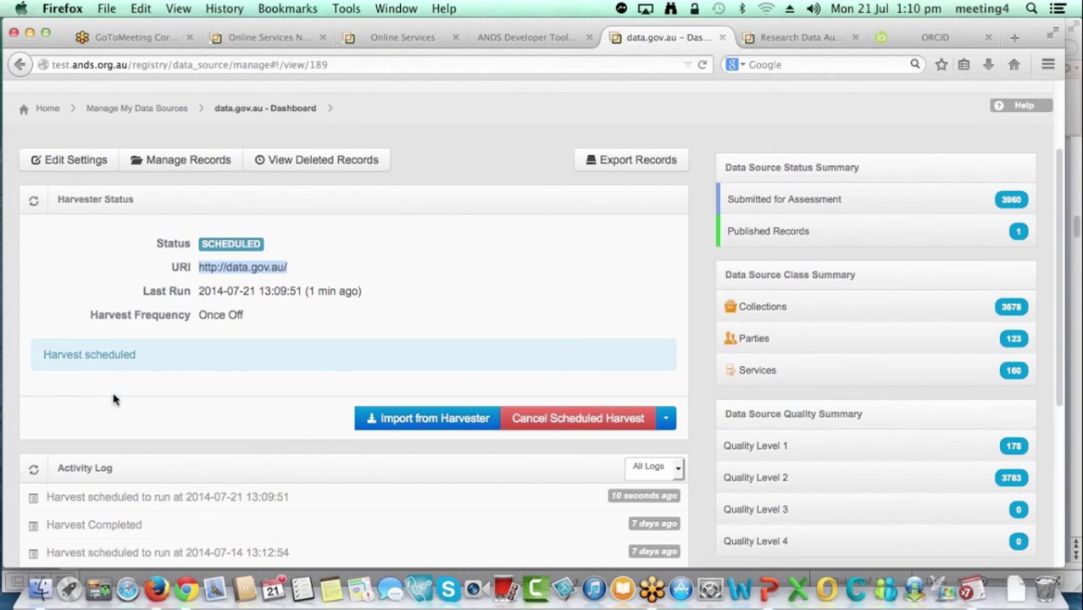
pyautogui.click(30, 206)
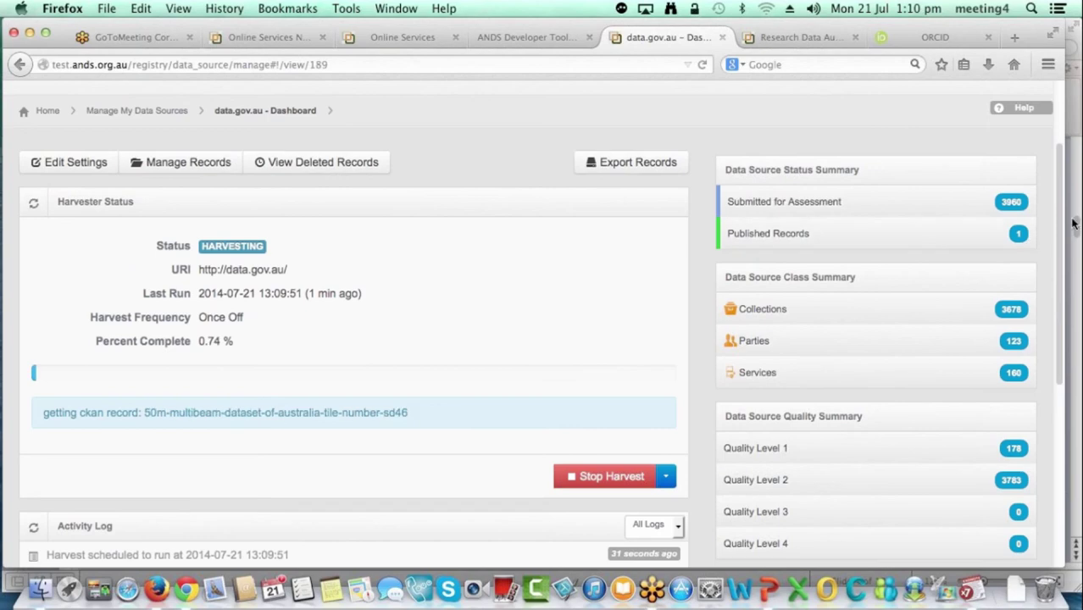
pyautogui.scroll(-2, 1060, 234)
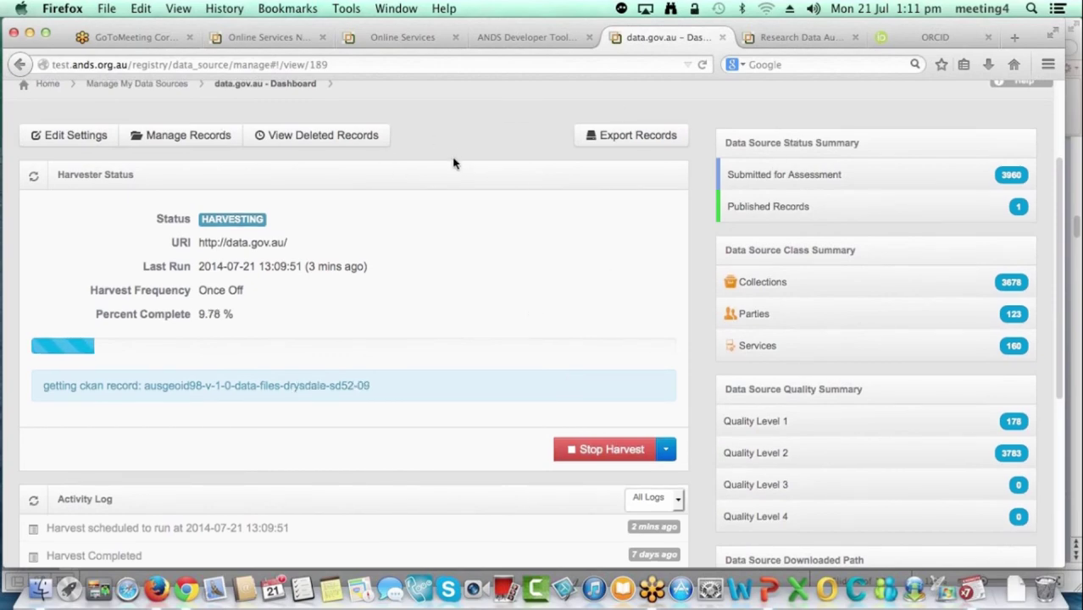
# Step: Open the data.gov.au data source's settings for editing and review its Harvester Settings, including the harvest method and crosswalk
pyautogui.click(74, 137)
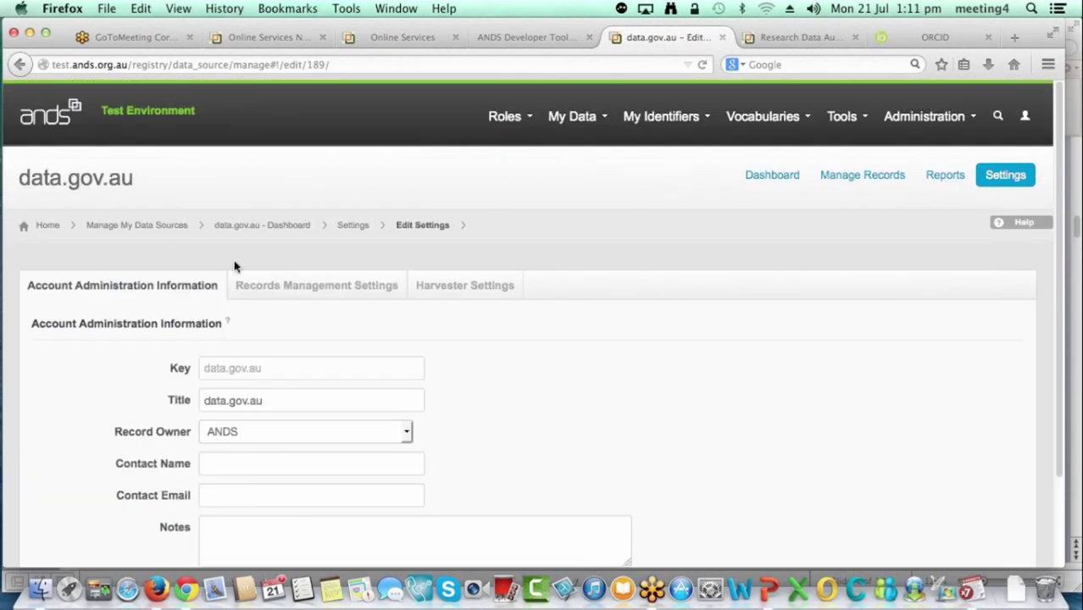
pyautogui.click(440, 290)
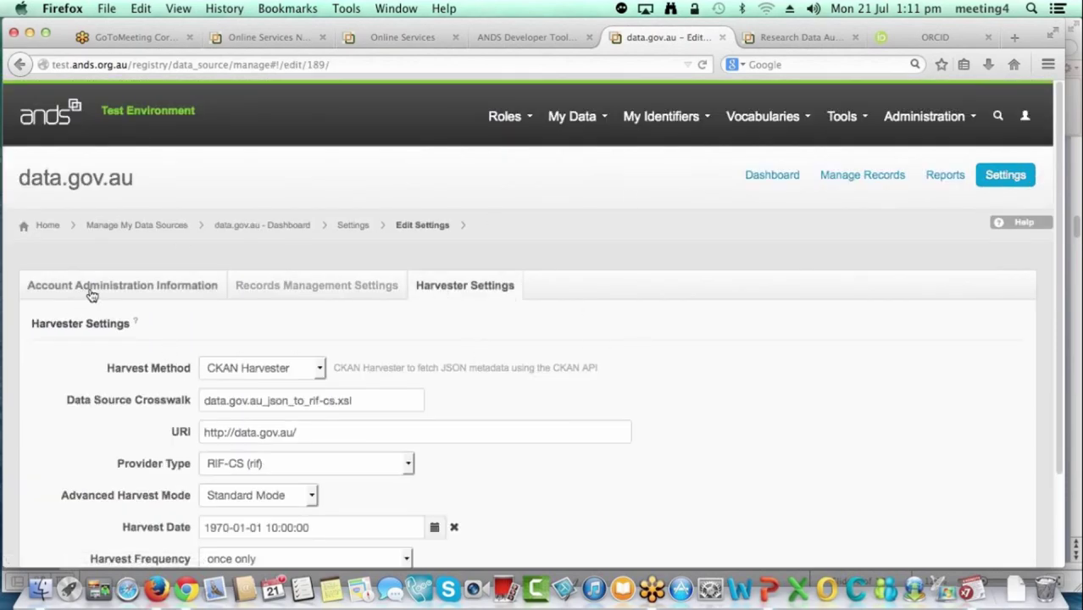
pyautogui.scroll(-1, 523, 331)
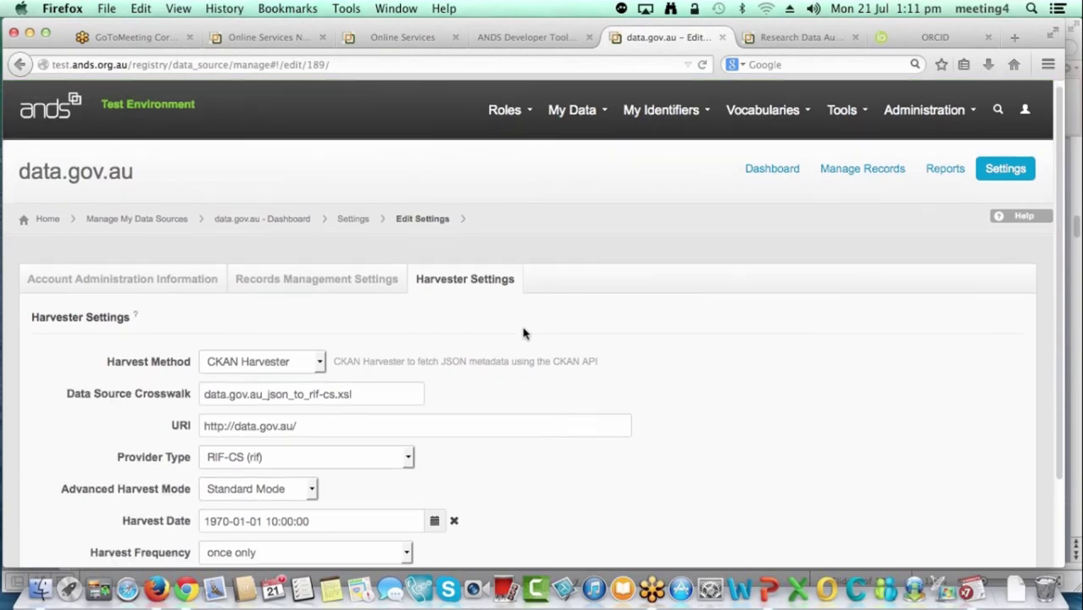
pyautogui.scroll(-5, 648, 338)
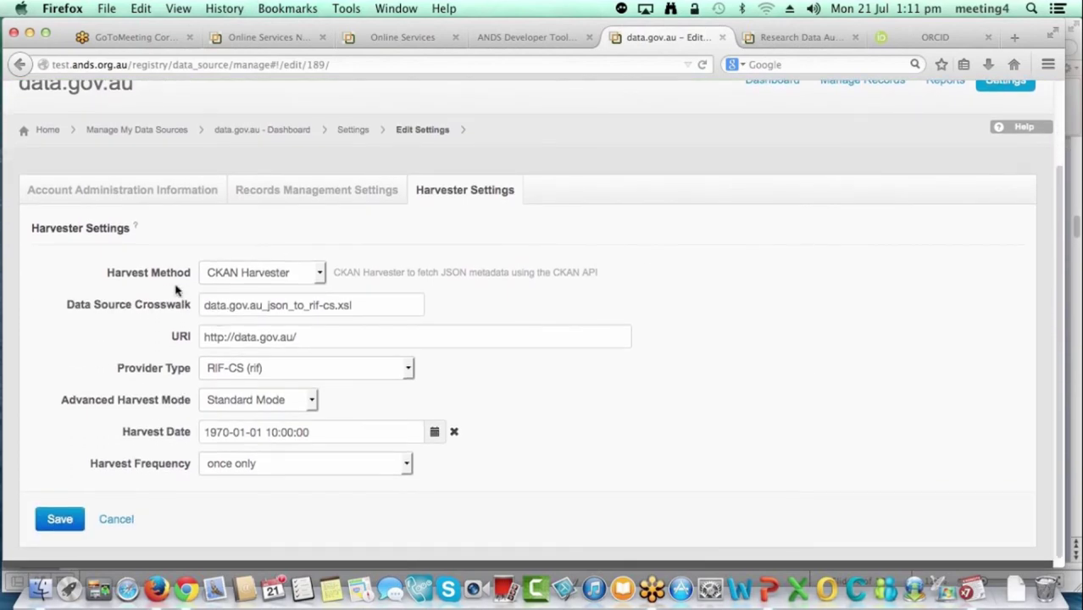
# Step: Review the available Harvest Method options in the Harvester Settings, keeping CKAN Harvester selected
pyautogui.click(297, 280)
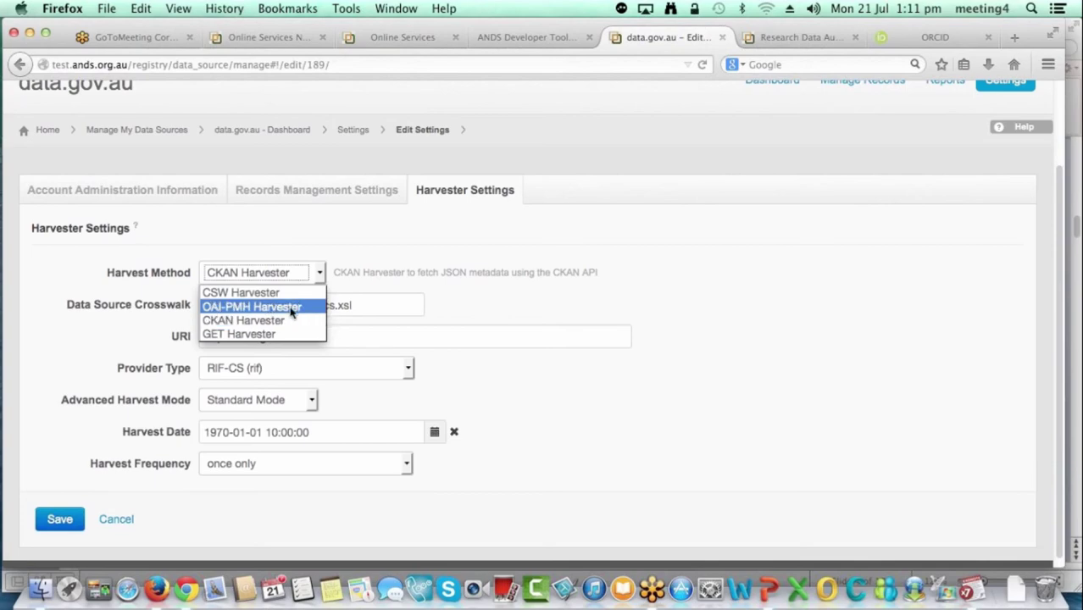
pyautogui.click(557, 295)
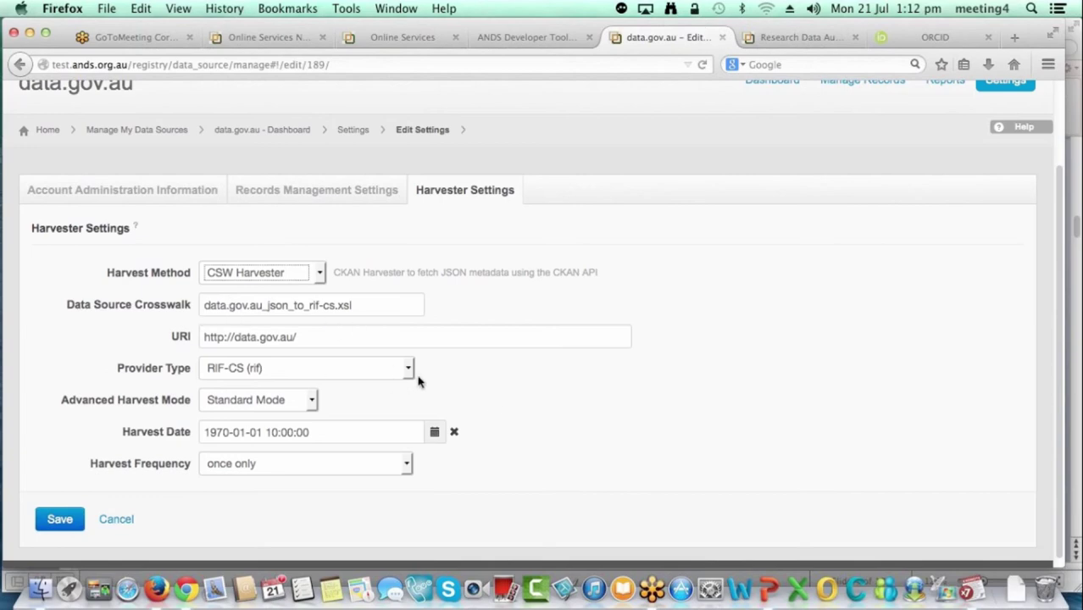
pyautogui.press('Up')
pyautogui.click(320, 273)
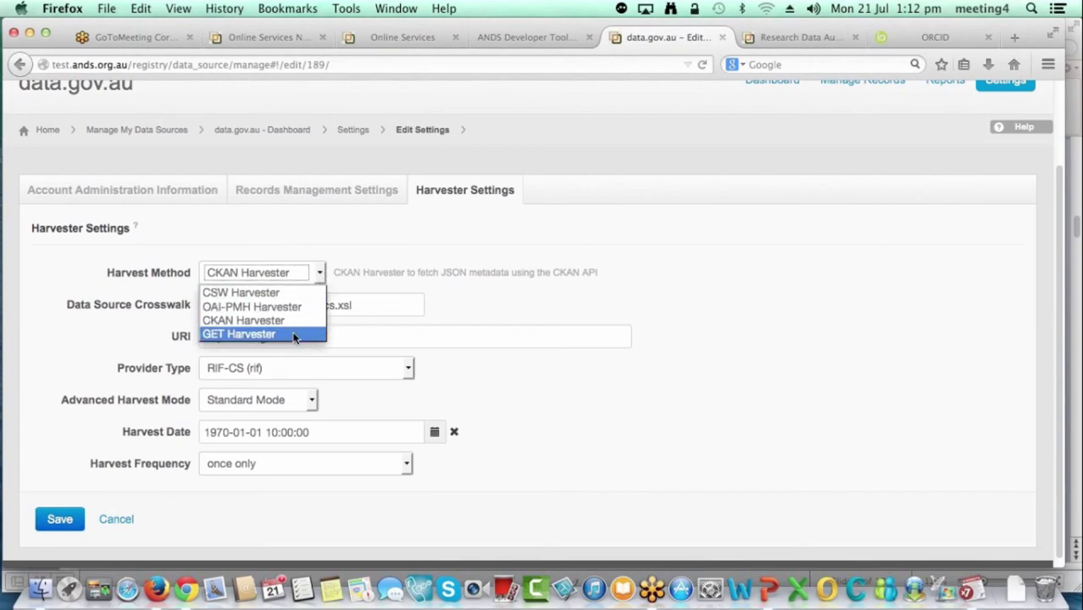
pyautogui.click(766, 307)
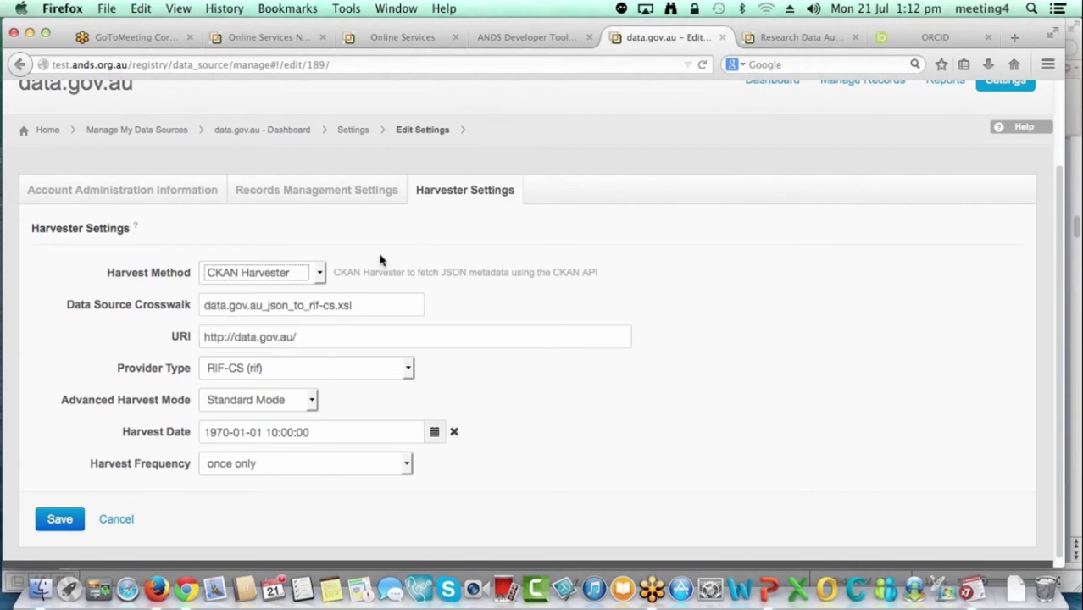
# Step: Review the available Provider Type options for the data source, keeping RIF-CS (rif) selected
pyautogui.click(410, 370)
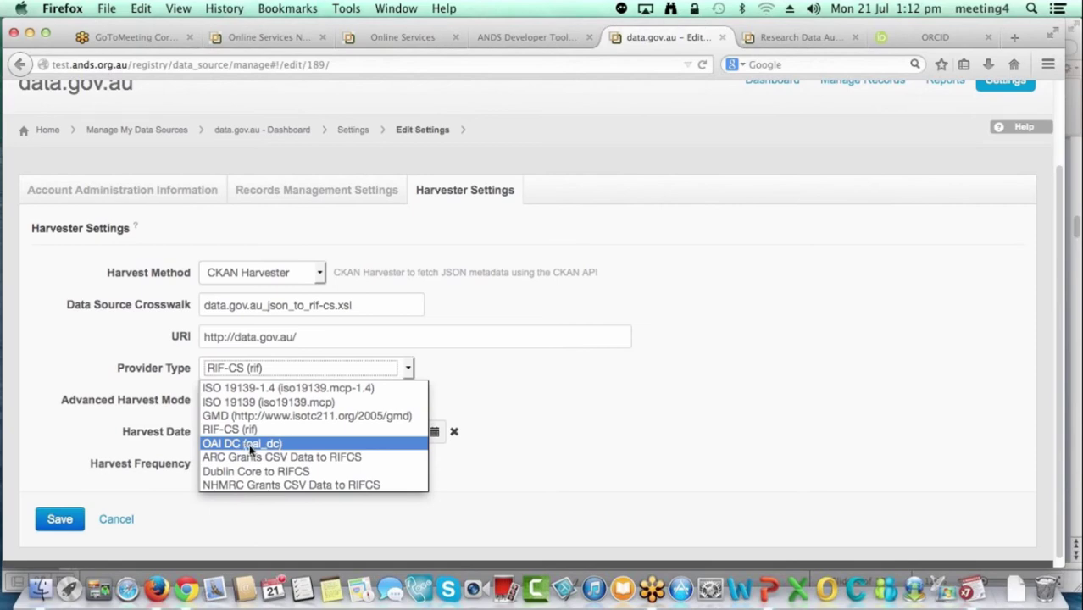
pyautogui.press('Down')
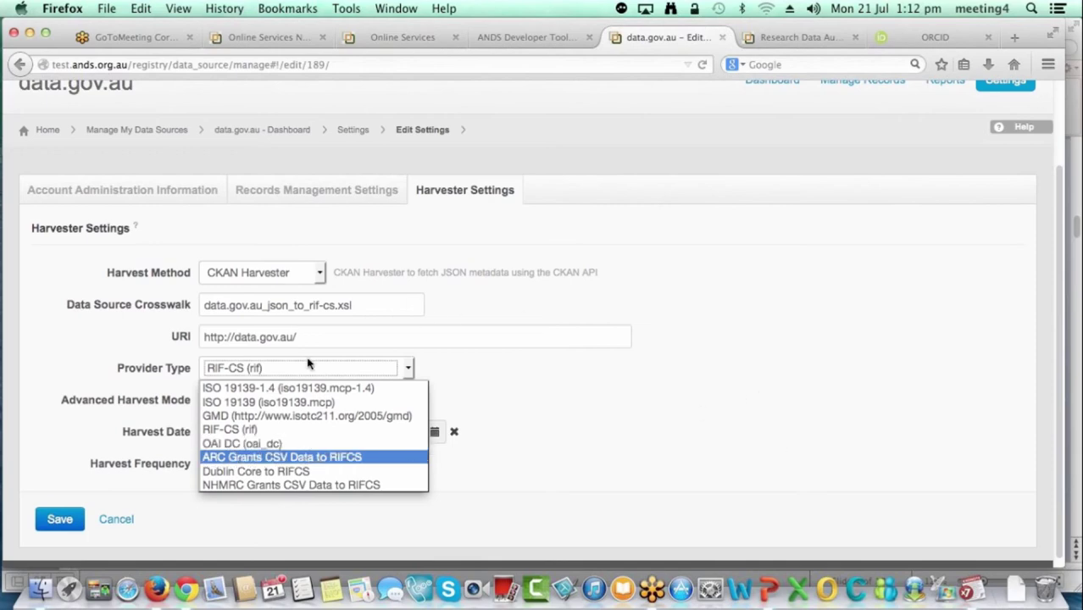
pyautogui.press('Up')
pyautogui.press('Up')
pyautogui.press('Up')
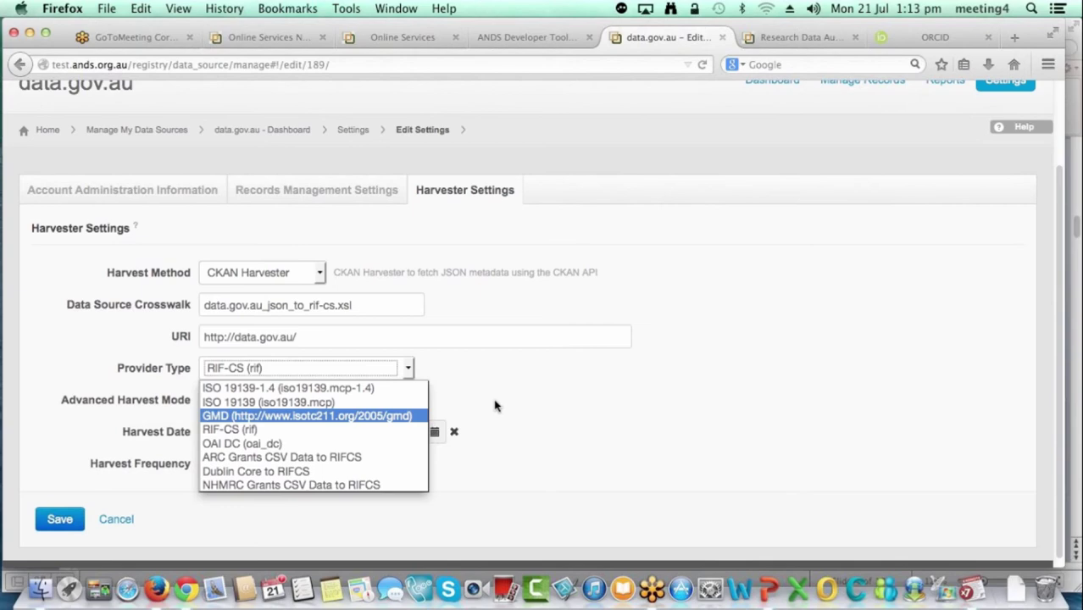
pyautogui.click(489, 401)
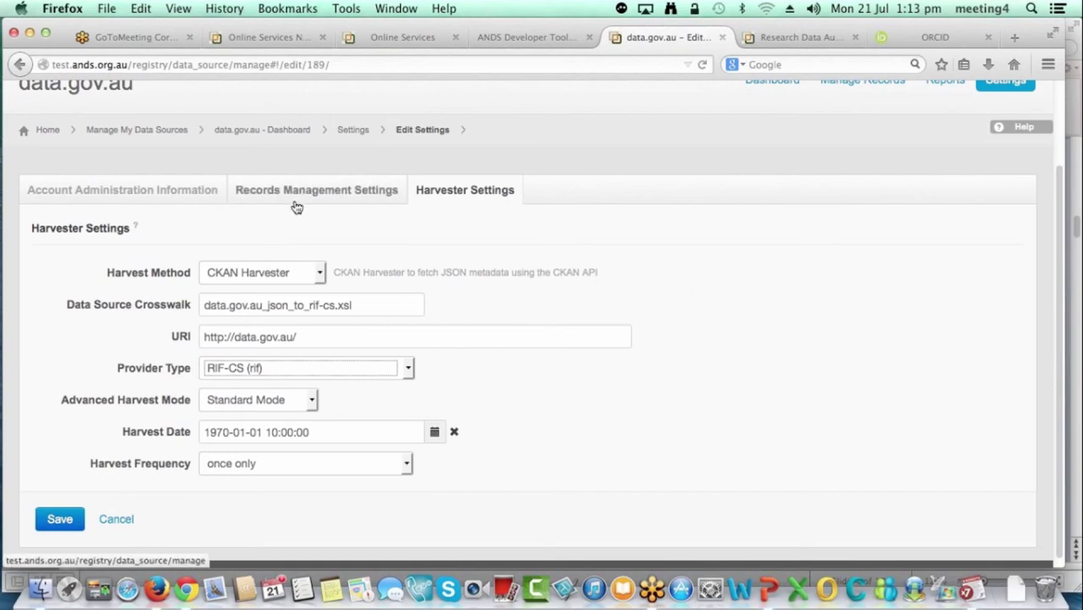
# Step: Show the "ANDS Harvester Rewrite Cont." slide in PowerPoint, and return to Firefox to recheck the Provider Type options
pyautogui.press('super+Tab')
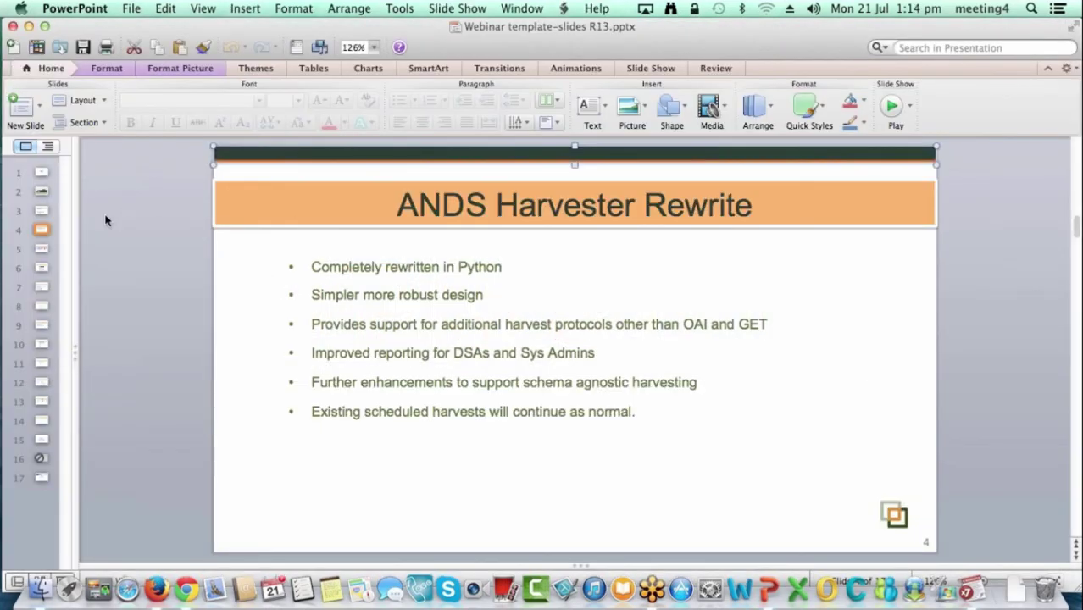
pyautogui.click(40, 249)
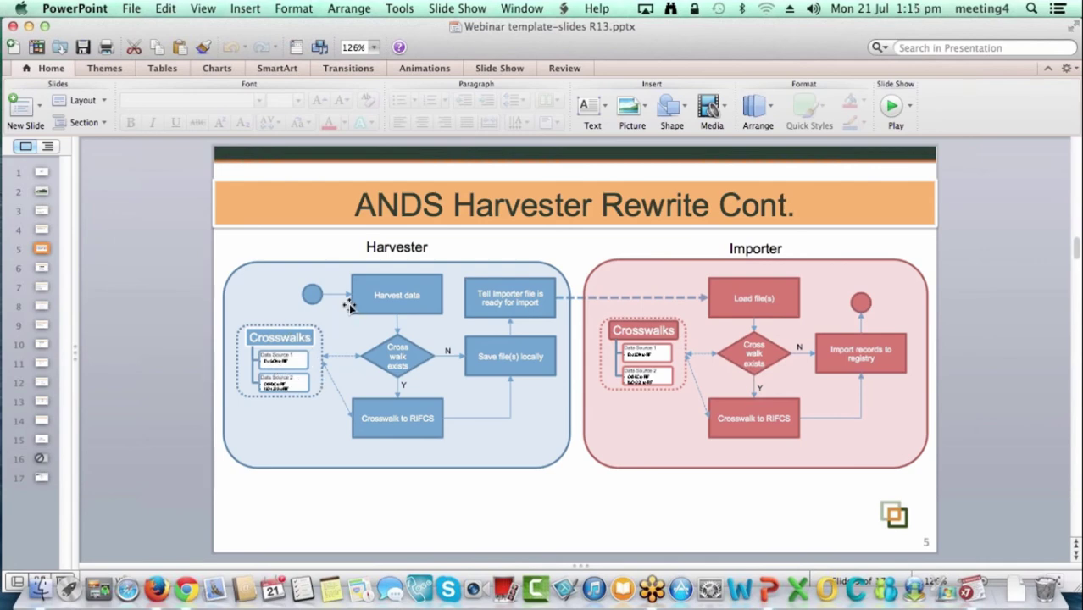
pyautogui.press('super+Tab')
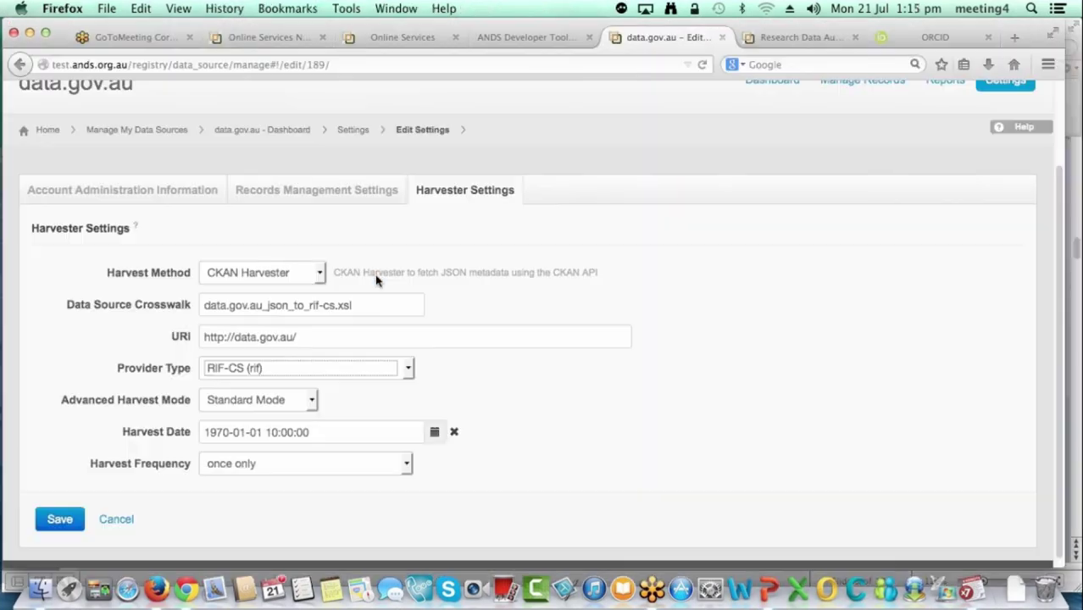
pyautogui.click(221, 370)
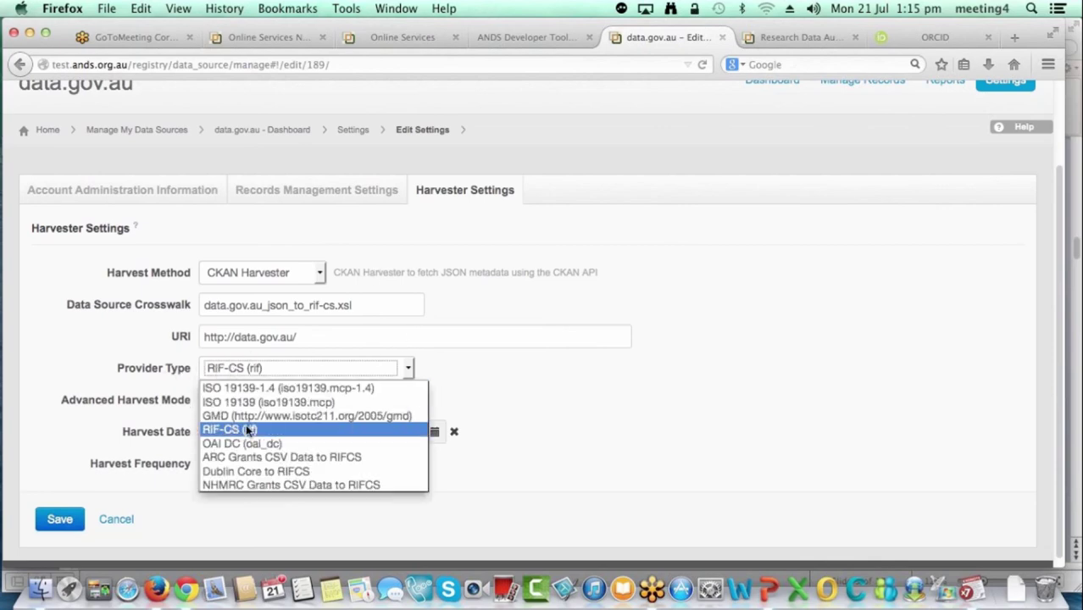
pyautogui.click(98, 359)
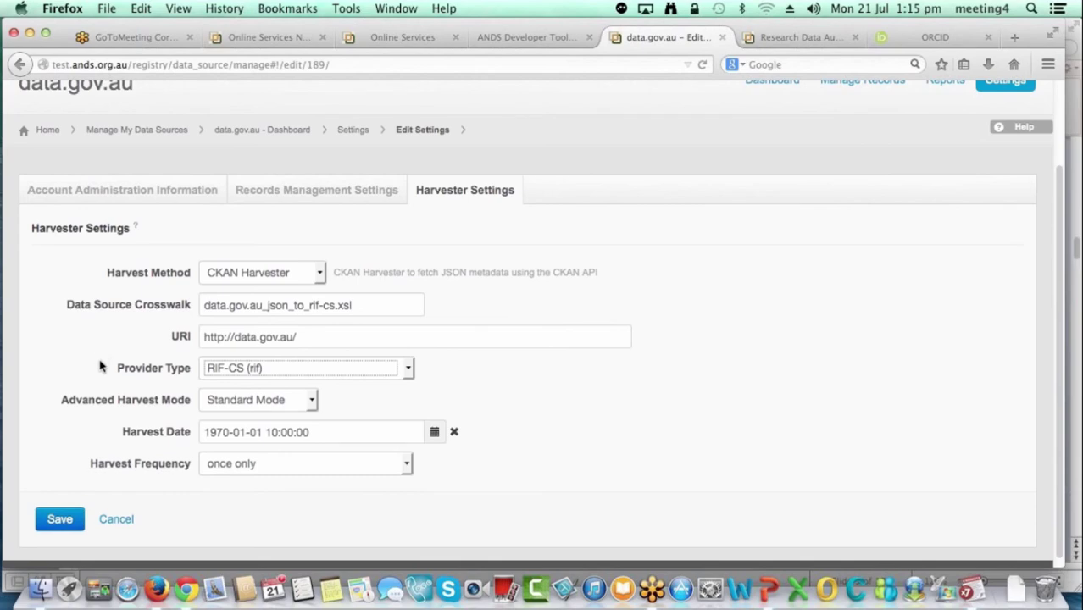
# Step: Switch to PowerPoint and show the Theme Pages slide
pyautogui.press('super+Tab')
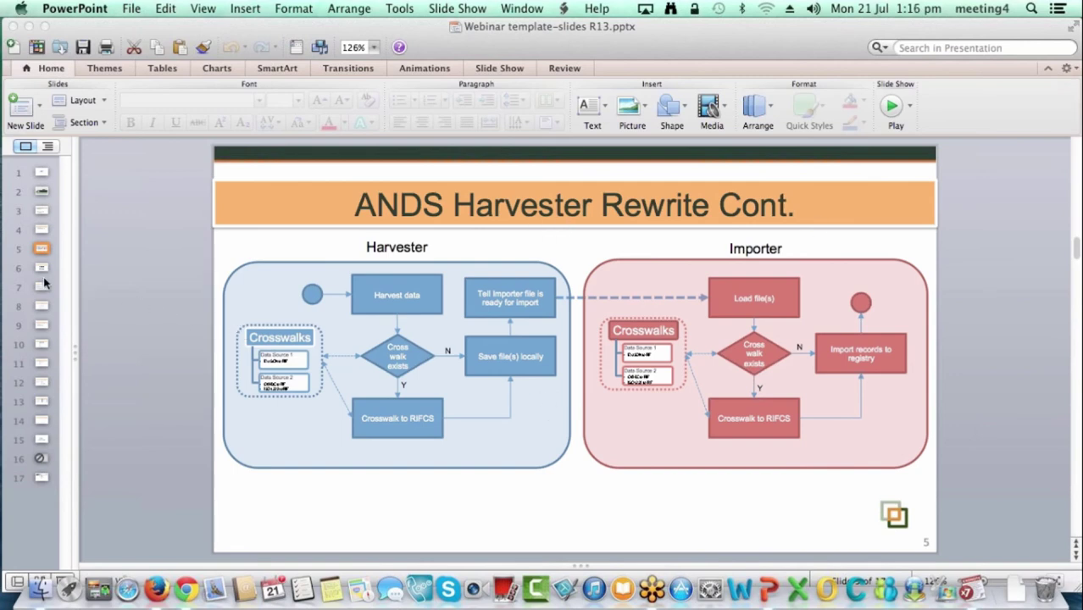
pyautogui.click(195, 254)
pyautogui.scroll(-2, 200, 253)
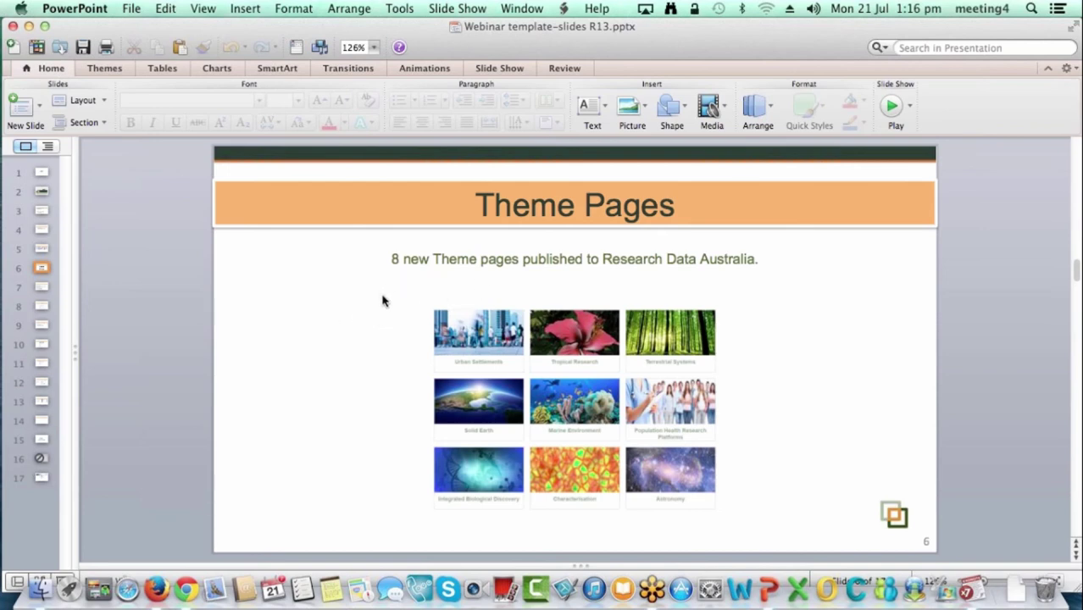
# Step: Switch to Firefox and view the Themes page of the Research Data Australia test site
pyautogui.press('super+Tab')
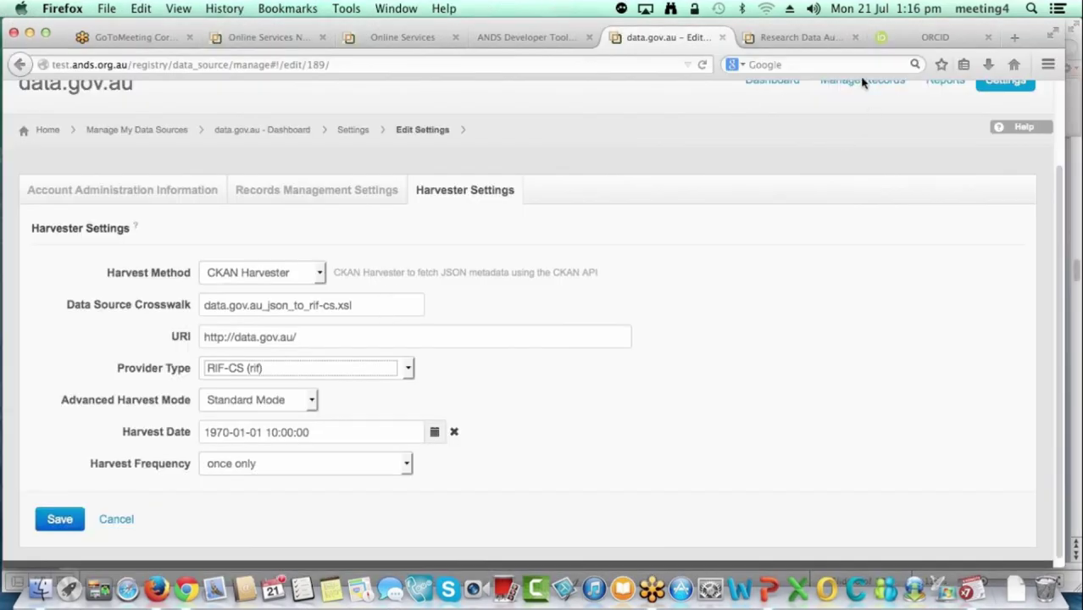
pyautogui.click(798, 39)
pyautogui.scroll(4, 711, 221)
pyautogui.scroll(3, 711, 221)
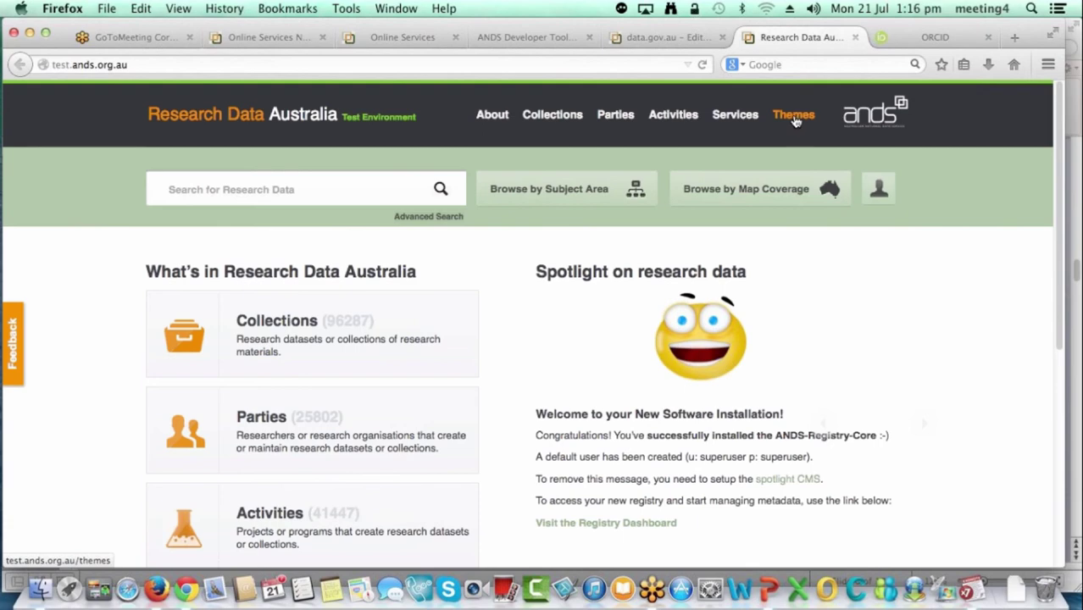
pyautogui.click(795, 123)
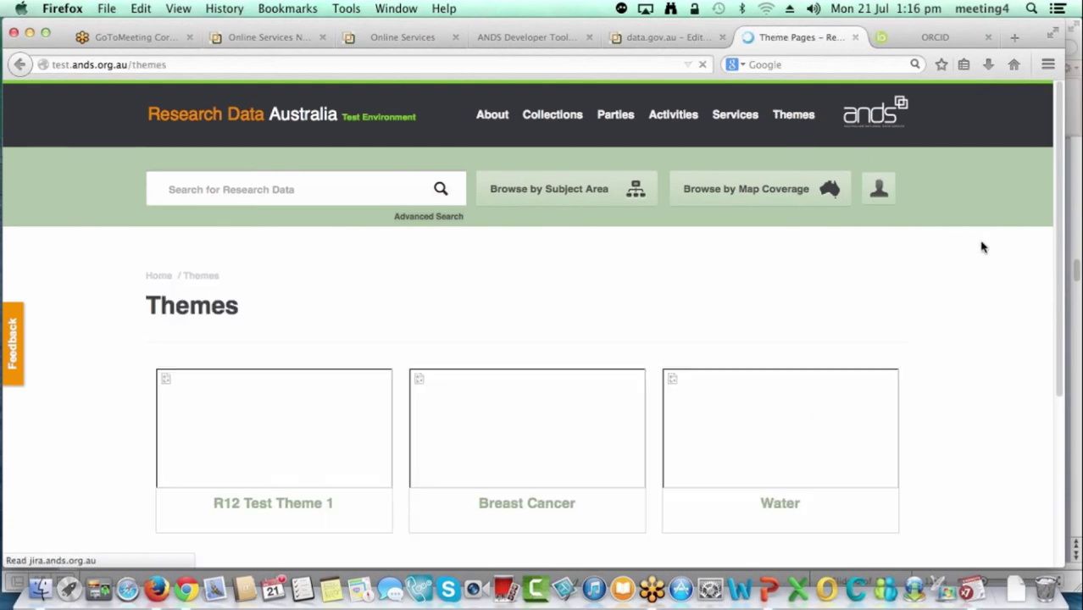
pyautogui.scroll(-1, 983, 279)
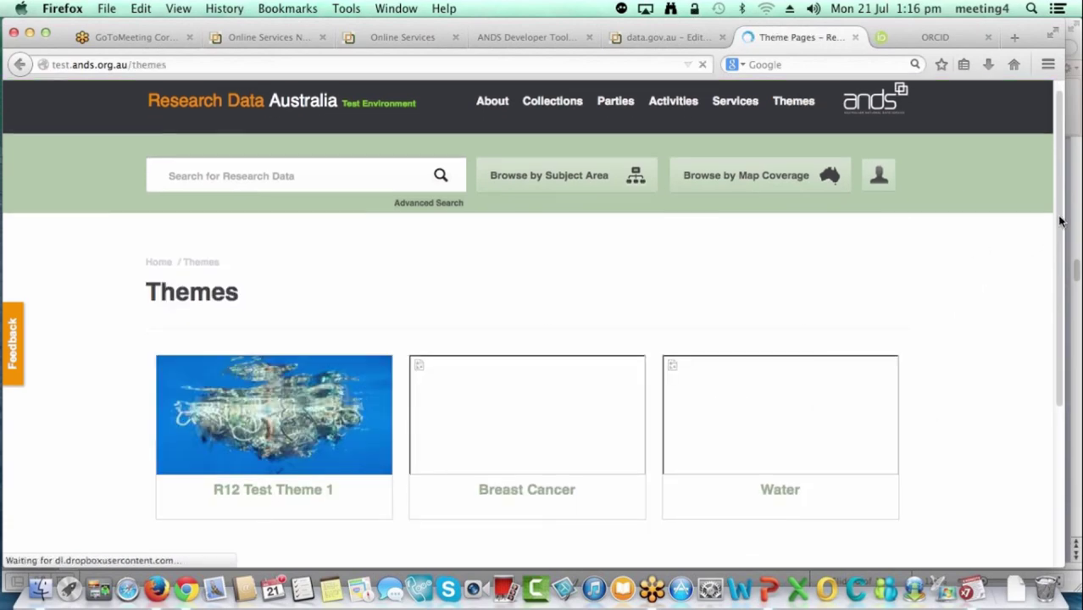
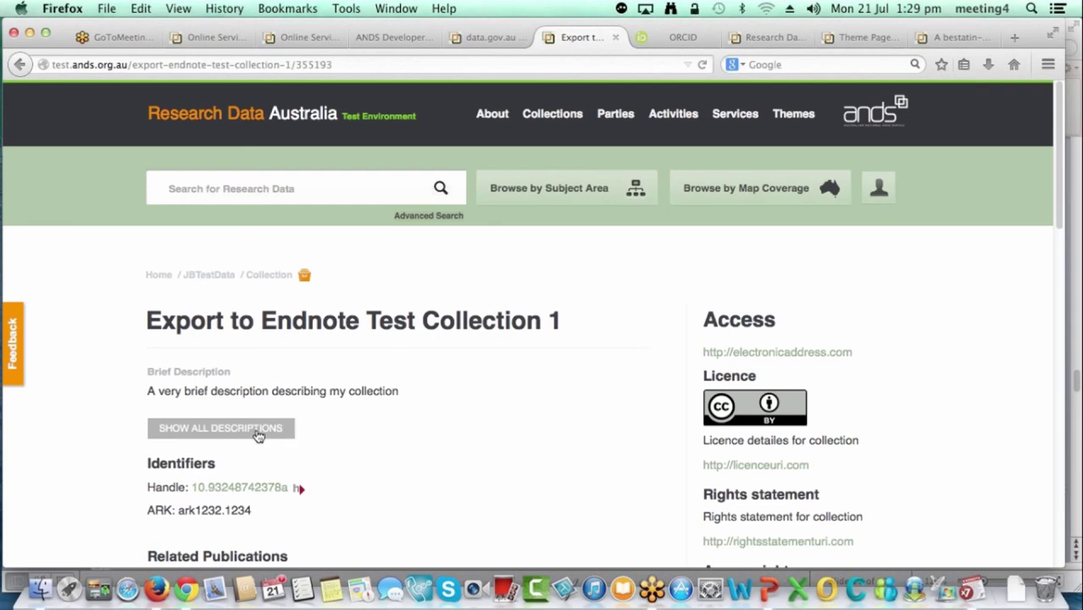
# Step: Export the "Export to Endnote Test Collection 1" record to EndNote from its Research Data Australia page
pyautogui.scroll(-1, 506, 430)
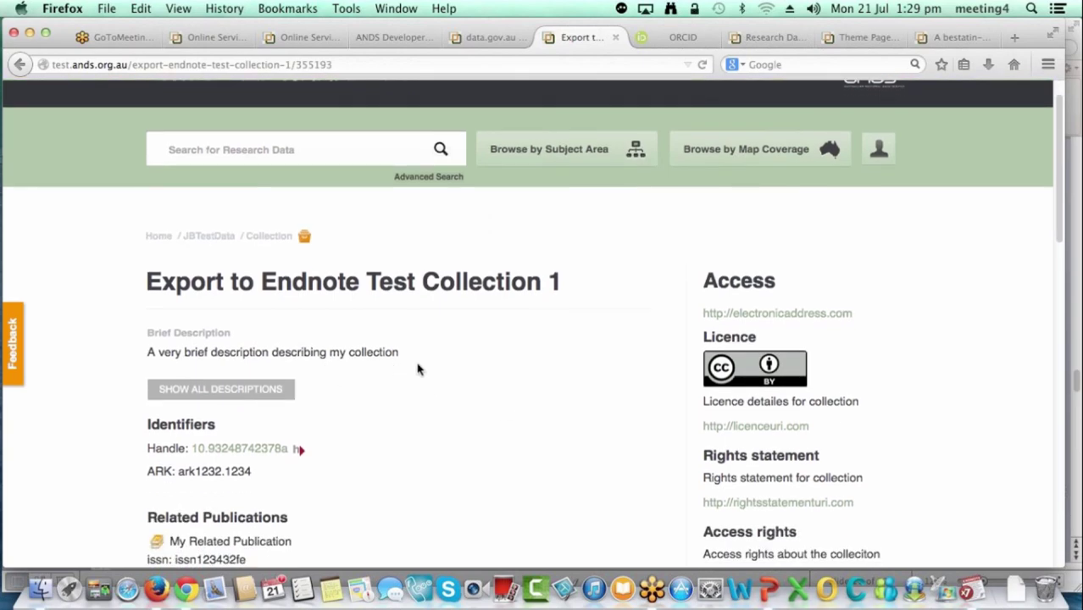
pyautogui.scroll(-2, 605, 390)
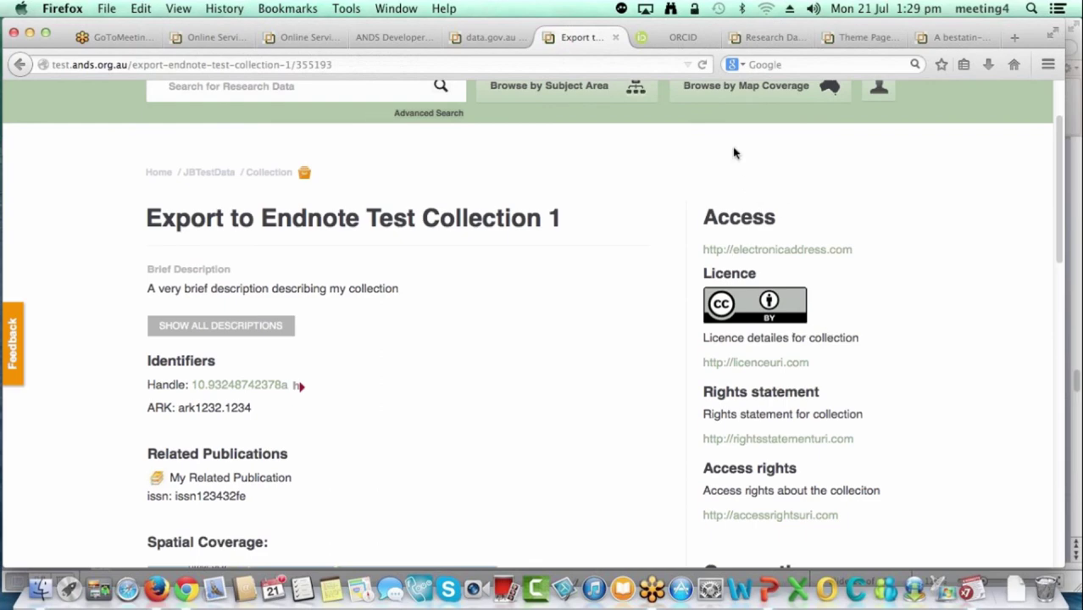
pyautogui.scroll(-4, 856, 358)
pyautogui.scroll(-8, 856, 358)
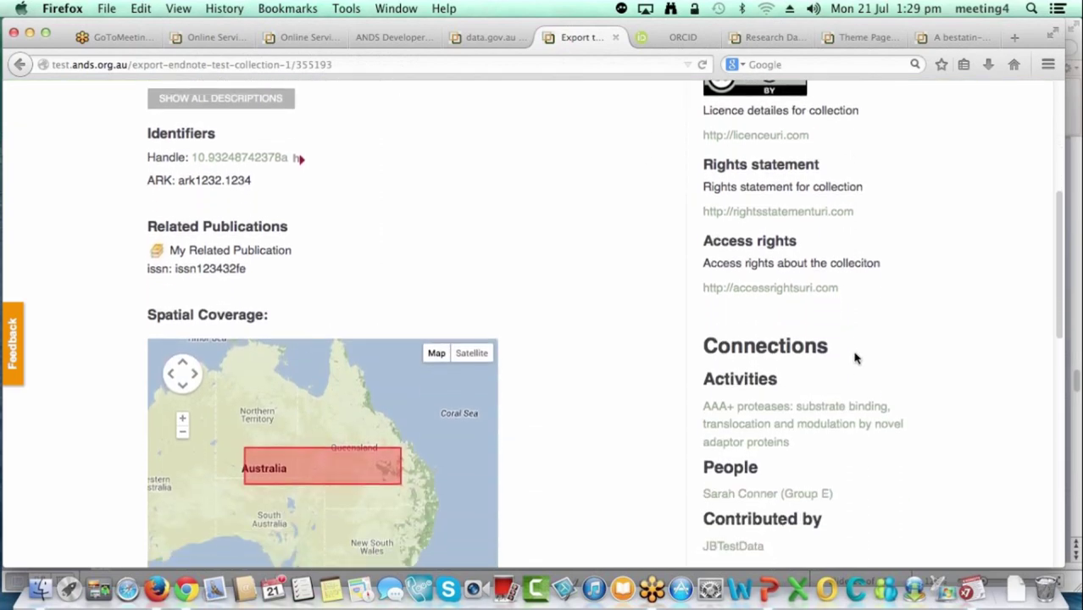
pyautogui.scroll(-4, 854, 359)
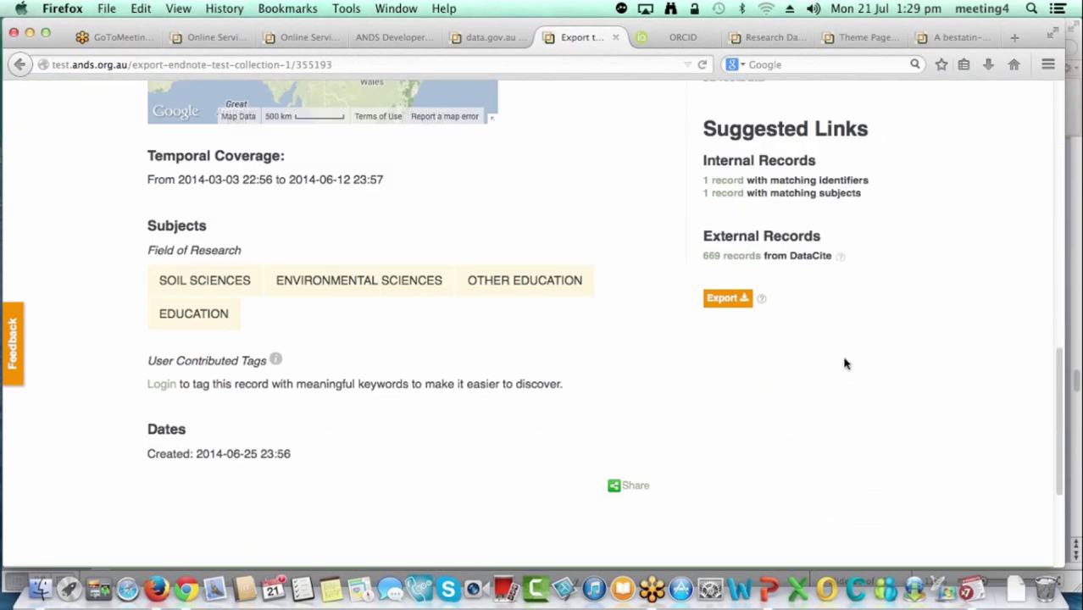
pyautogui.click(726, 302)
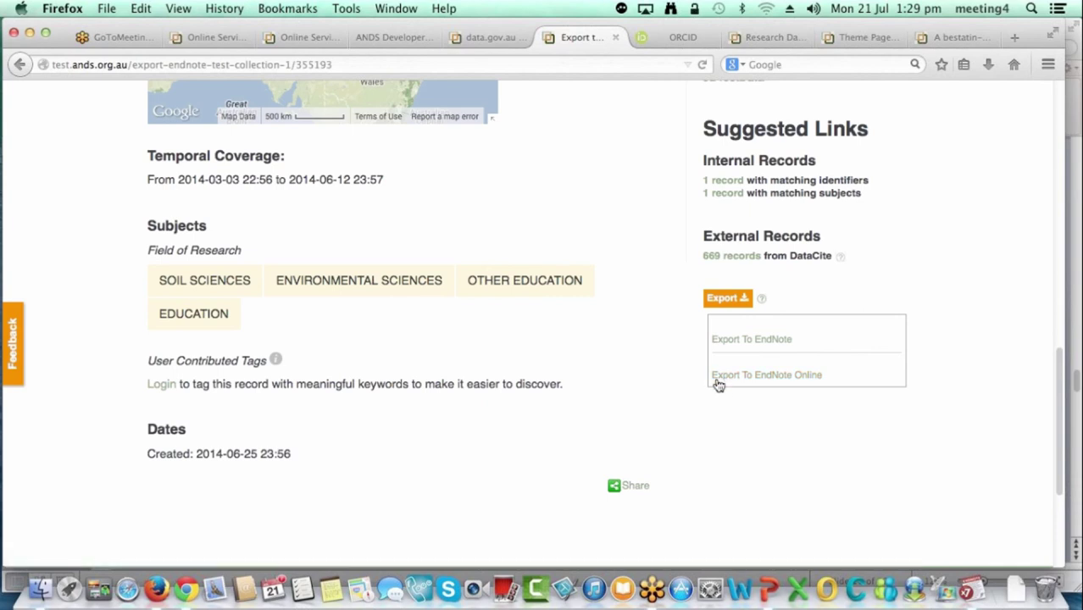
pyautogui.click(745, 342)
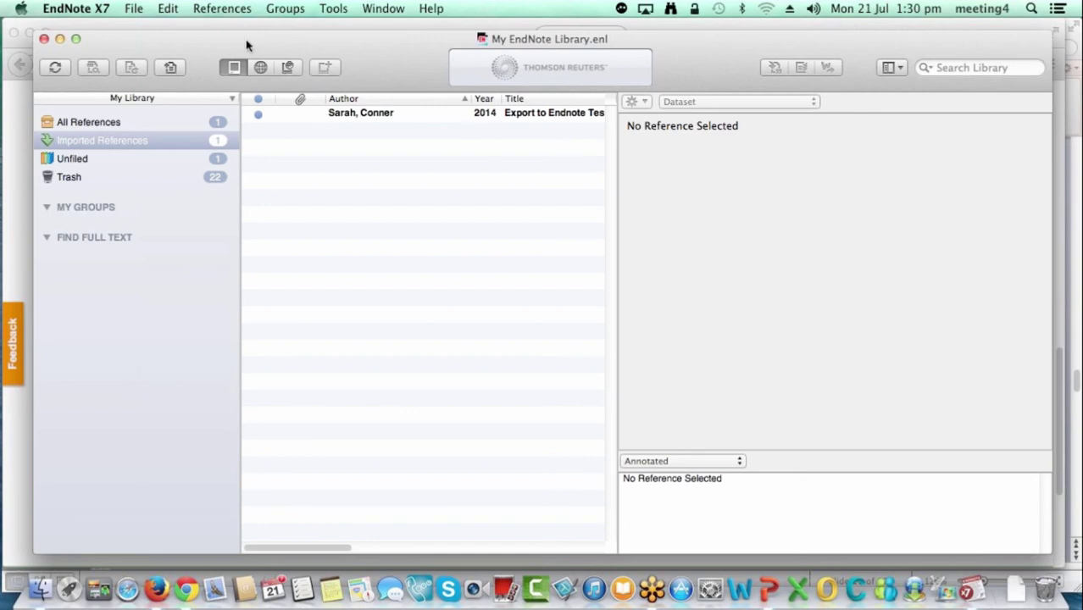
# Step: Select the imported reference in EndNote and examine its dataset fields, including coverage, rights, keywords, abstract, notes and URL
pyautogui.click(337, 115)
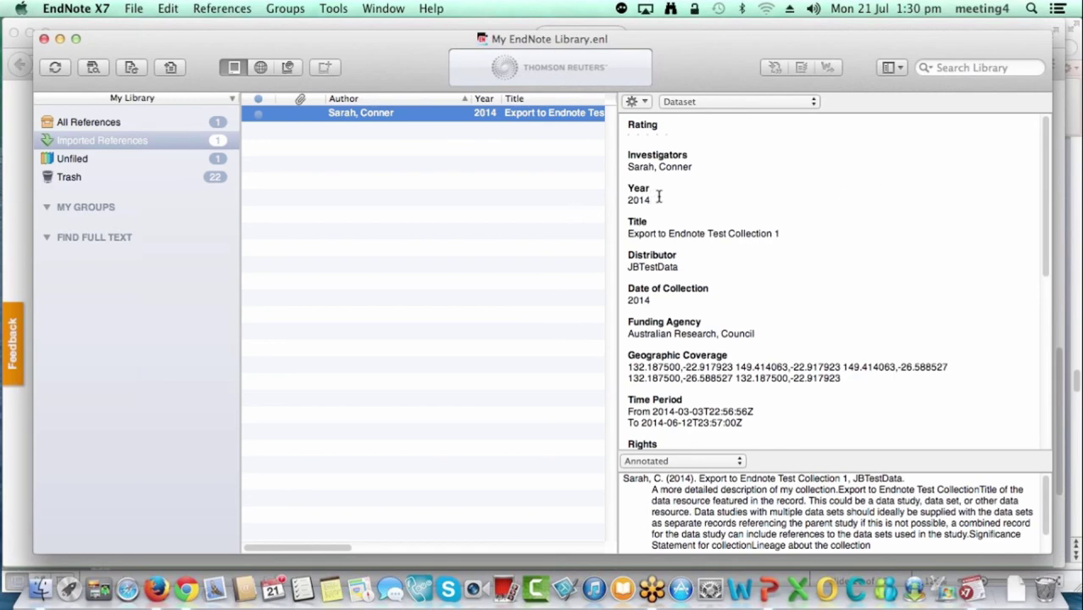
pyautogui.scroll(-2, 878, 254)
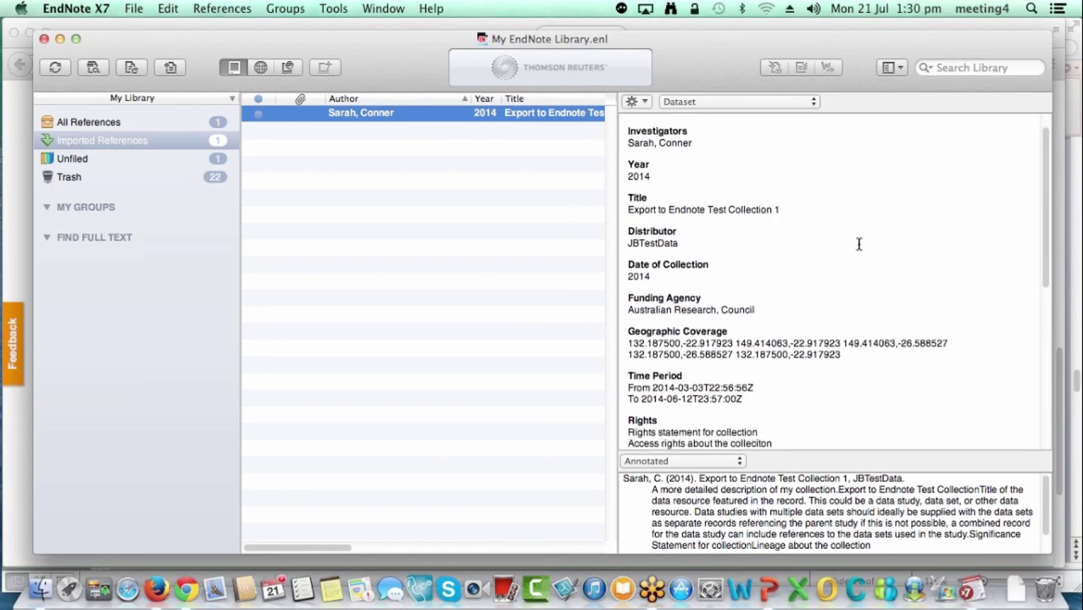
pyautogui.scroll(-3, 859, 245)
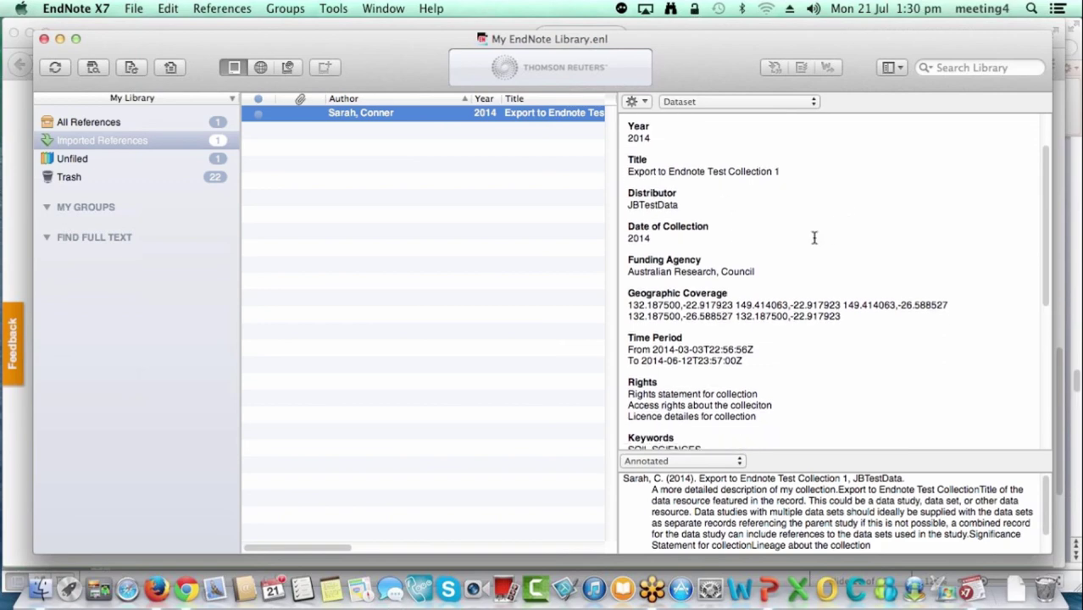
pyautogui.scroll(-2, 873, 241)
pyautogui.scroll(-3, 763, 254)
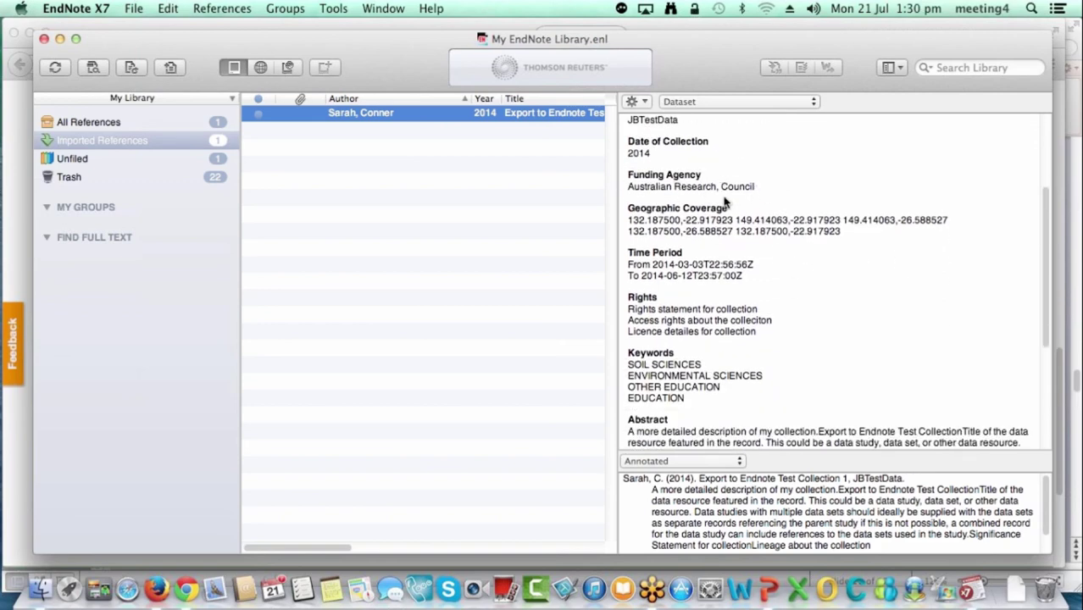
pyautogui.scroll(-2, 851, 327)
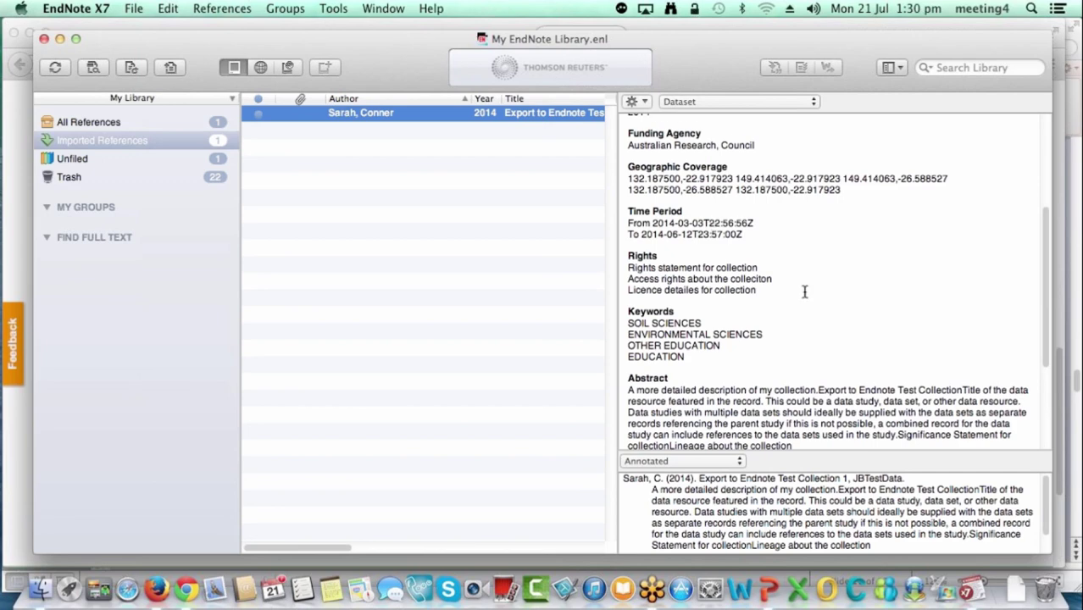
pyautogui.scroll(-1, 678, 242)
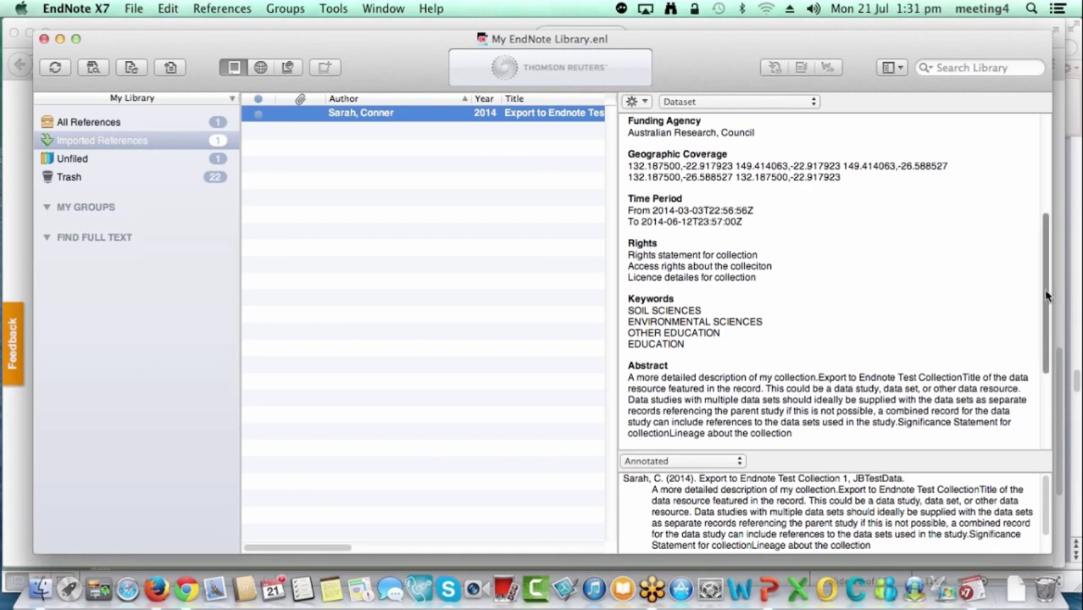
pyautogui.moveTo(1049, 297); pyautogui.dragTo(1049, 314)
pyautogui.scroll(-3, 1048, 314)
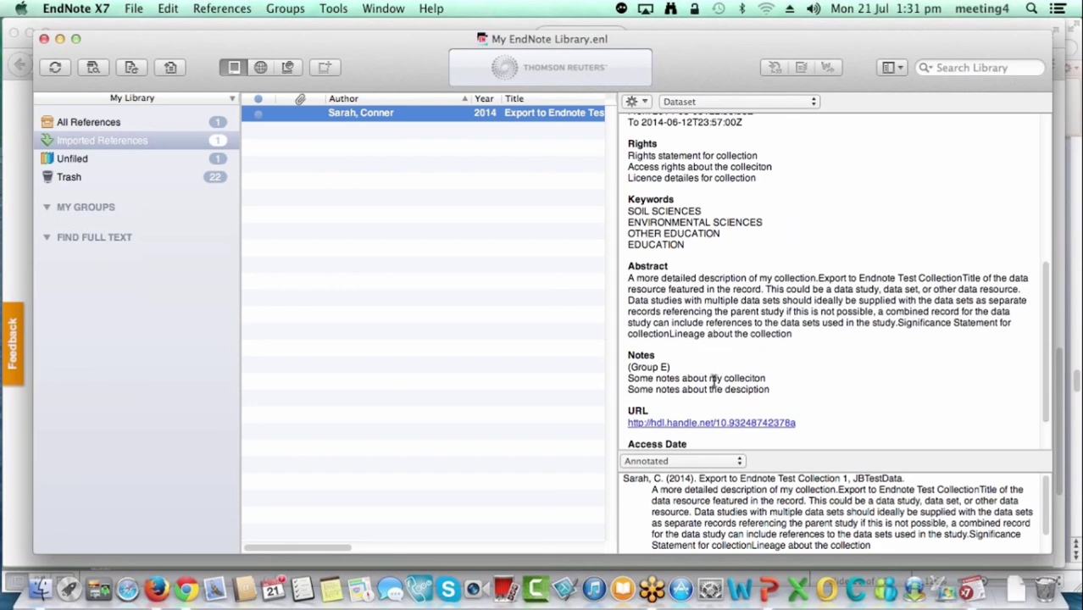
pyautogui.scroll(-2, 1053, 401)
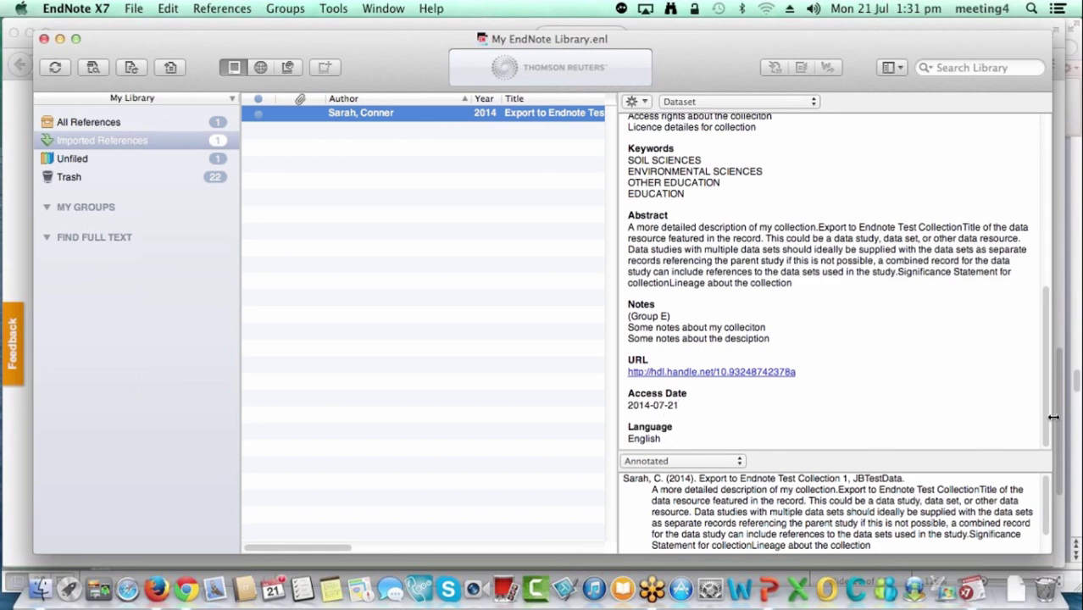
pyautogui.moveTo(1048, 416); pyautogui.dragTo(1045, 353)
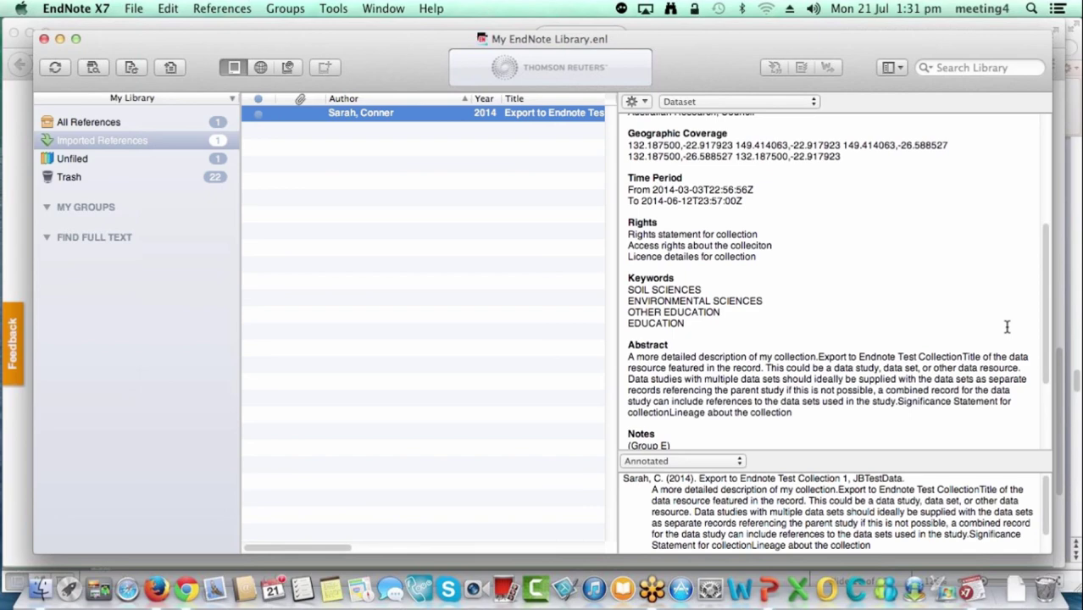
# Step: Bring up and select the Funding Agency field of the imported reference
pyautogui.moveTo(1047, 356); pyautogui.dragTo(1045, 291)
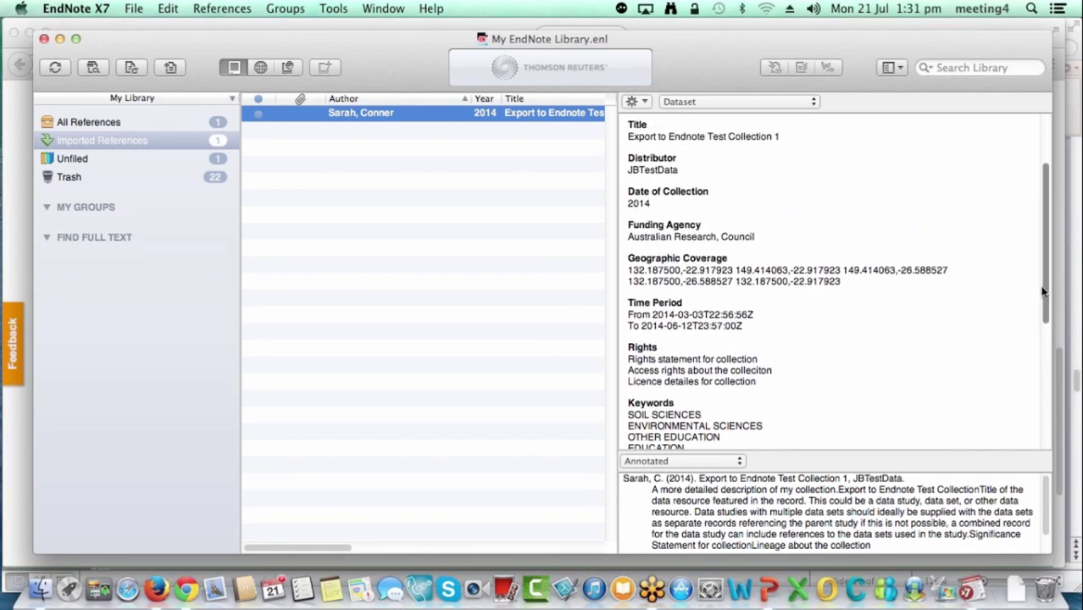
pyautogui.click(666, 238)
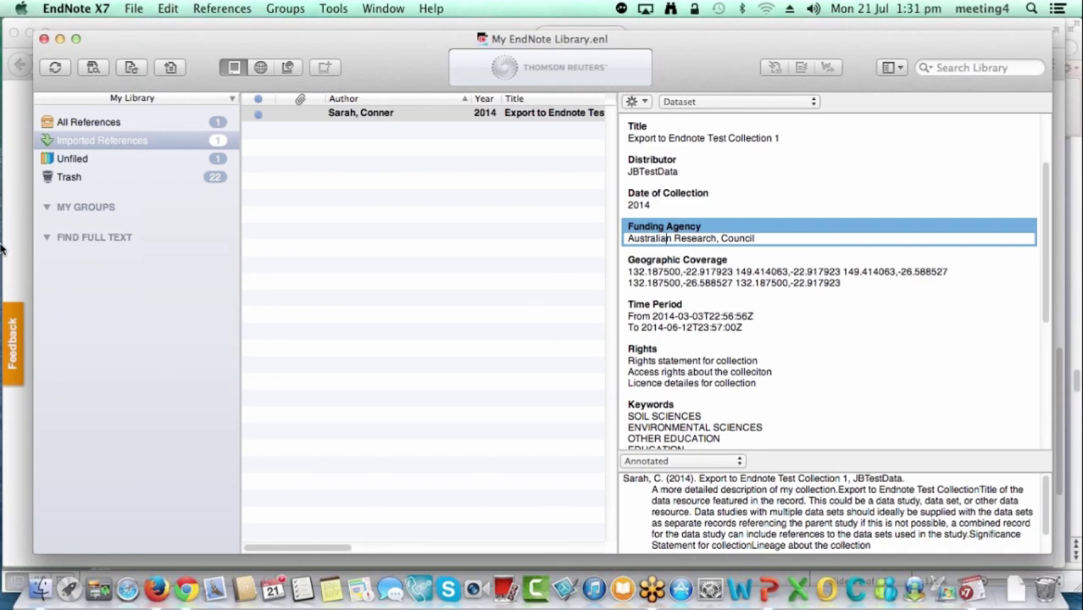
# Step: Switch to Firefox and view the "AAA+ proteases" activity linked in the test collection record's connections
pyautogui.press('super+Tab')
pyautogui.scroll(5, 746, 272)
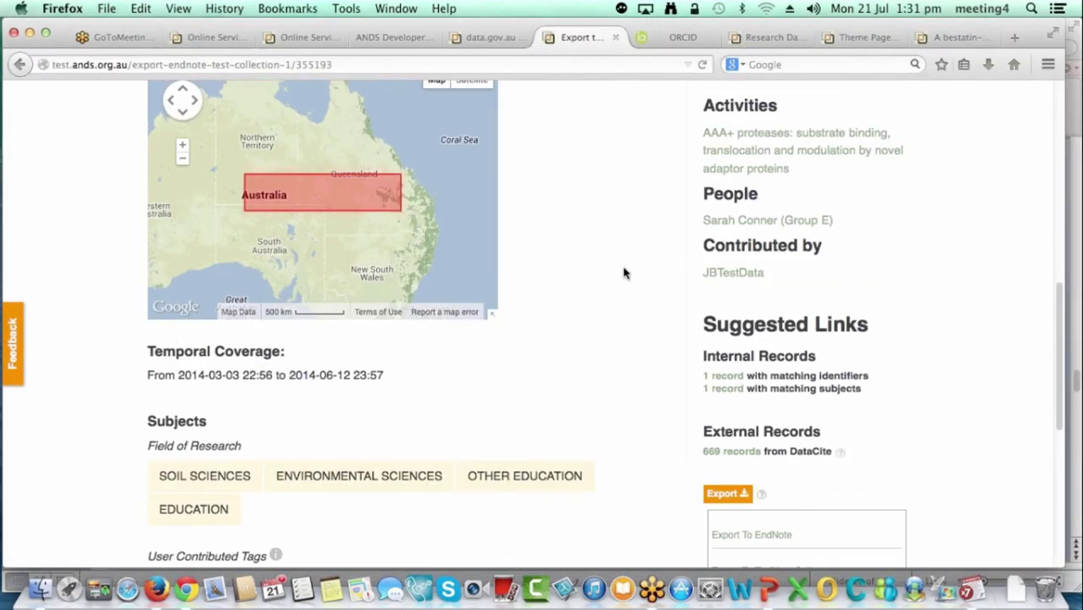
pyautogui.scroll(1, 625, 273)
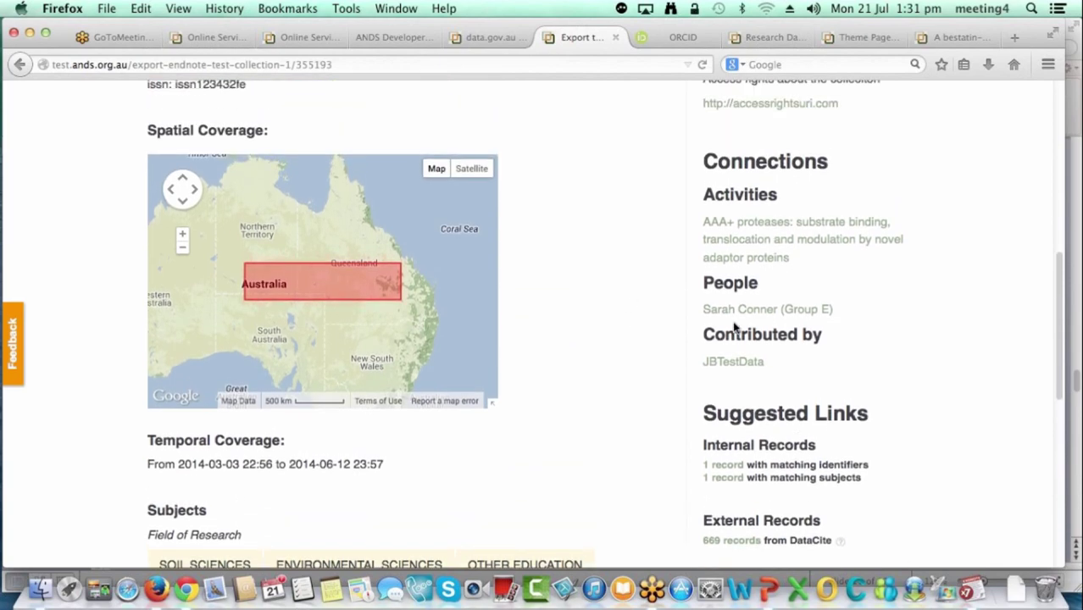
pyautogui.click(752, 255)
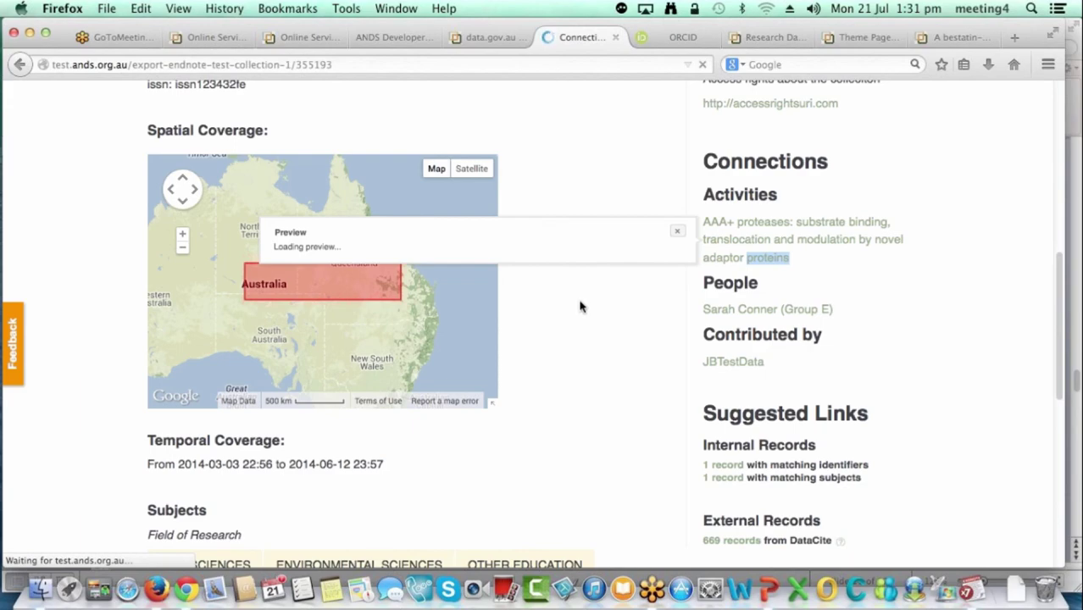
pyautogui.scroll(-5, 578, 307)
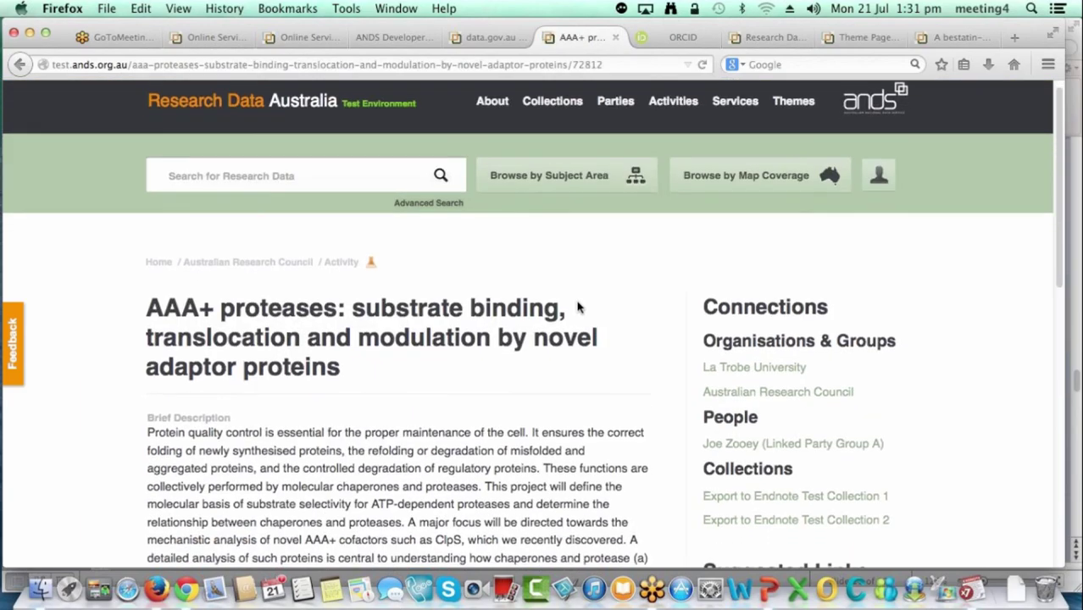
pyautogui.scroll(1, 576, 299)
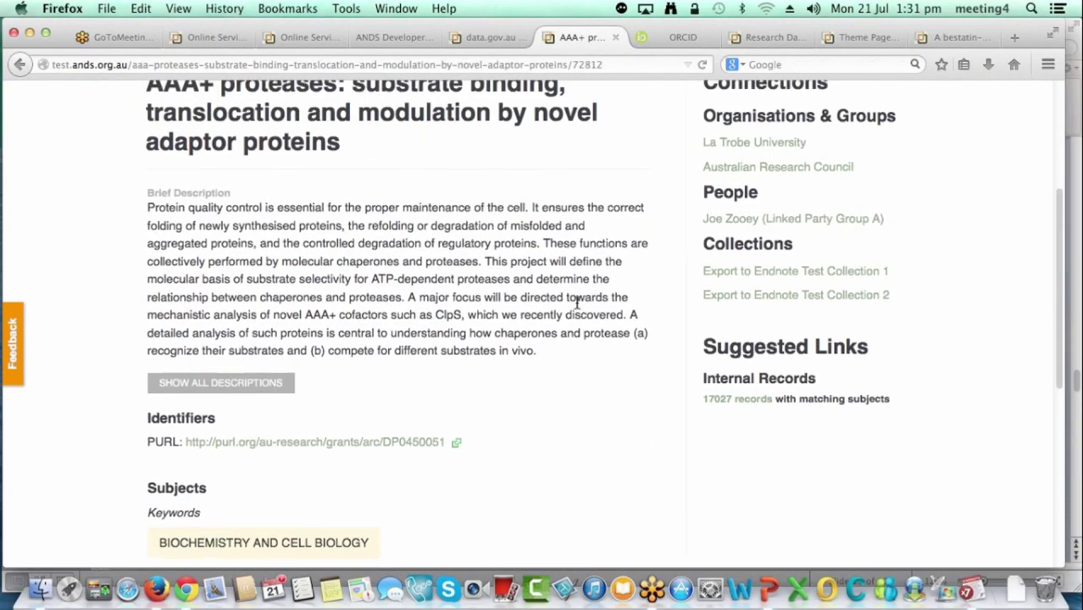
# Step: Open the Australian Research Council record from the activity's connected organisations and view its names, description and identifiers
pyautogui.click(780, 172)
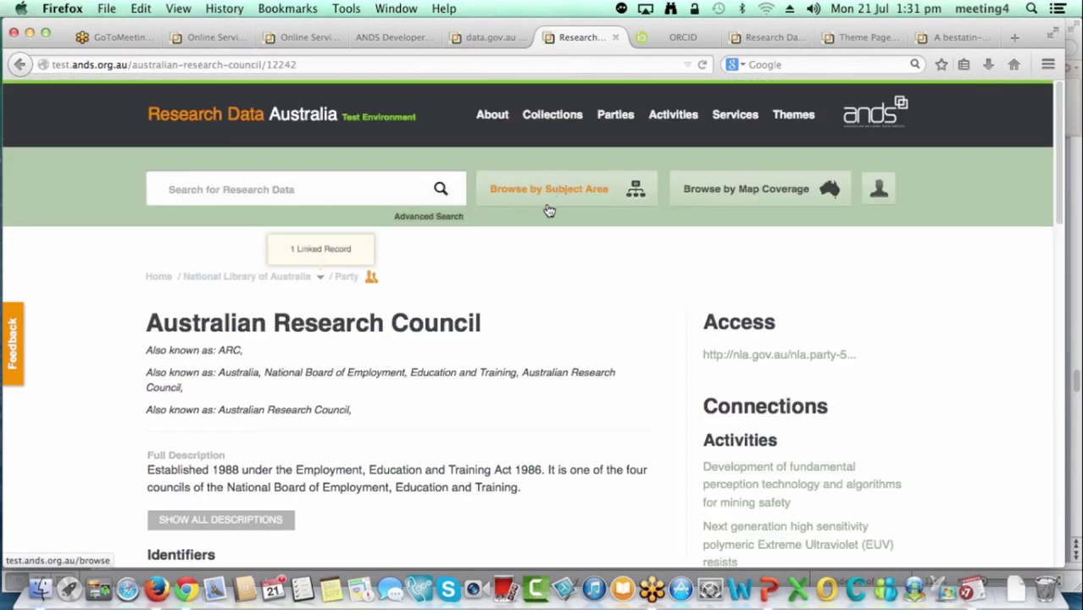
pyautogui.scroll(-5, 598, 287)
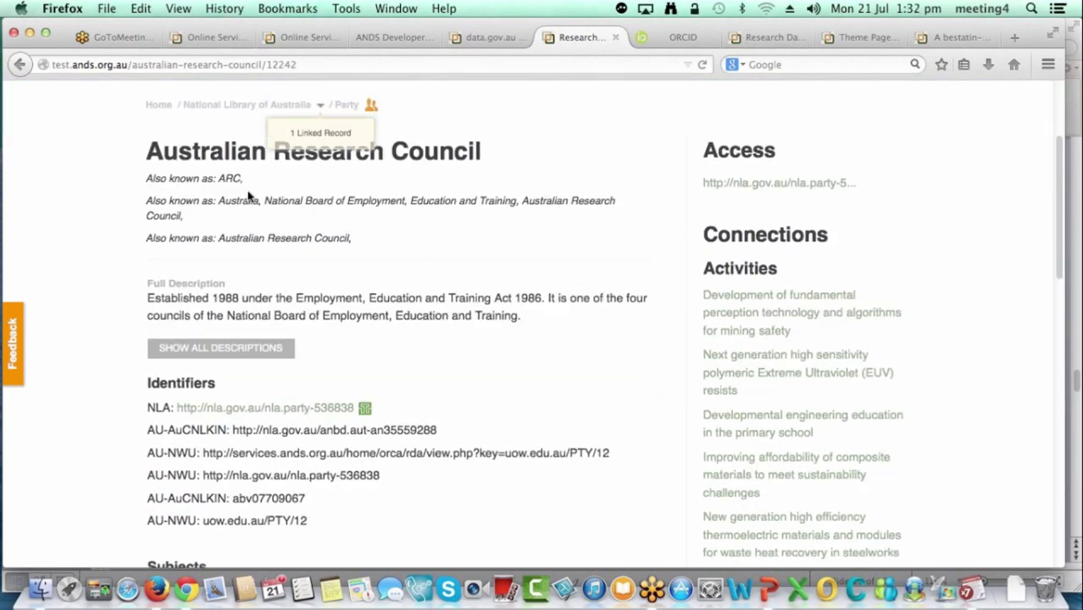
pyautogui.scroll(3, 399, 203)
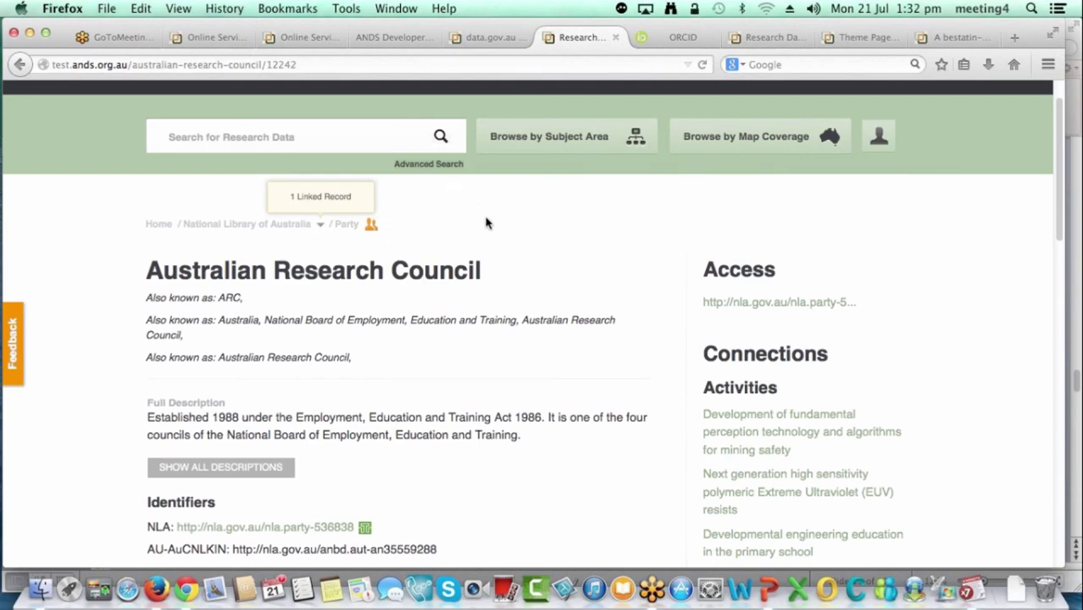
# Step: Check the reference's Funding Agency field in EndNote against the Australian Research Council record, and return to Firefox
pyautogui.click(487, 37)
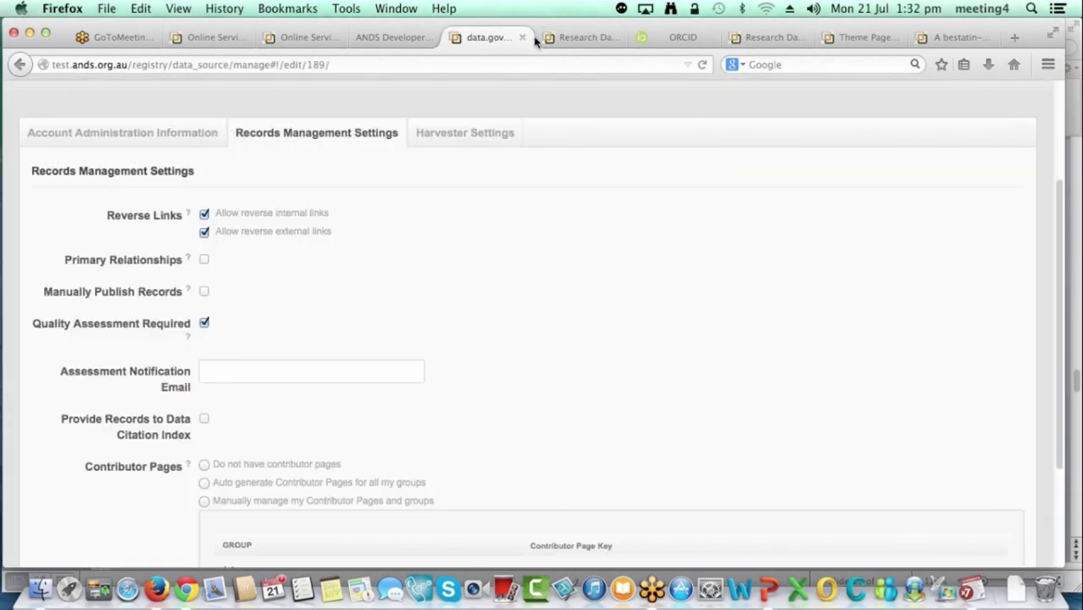
pyautogui.click(573, 40)
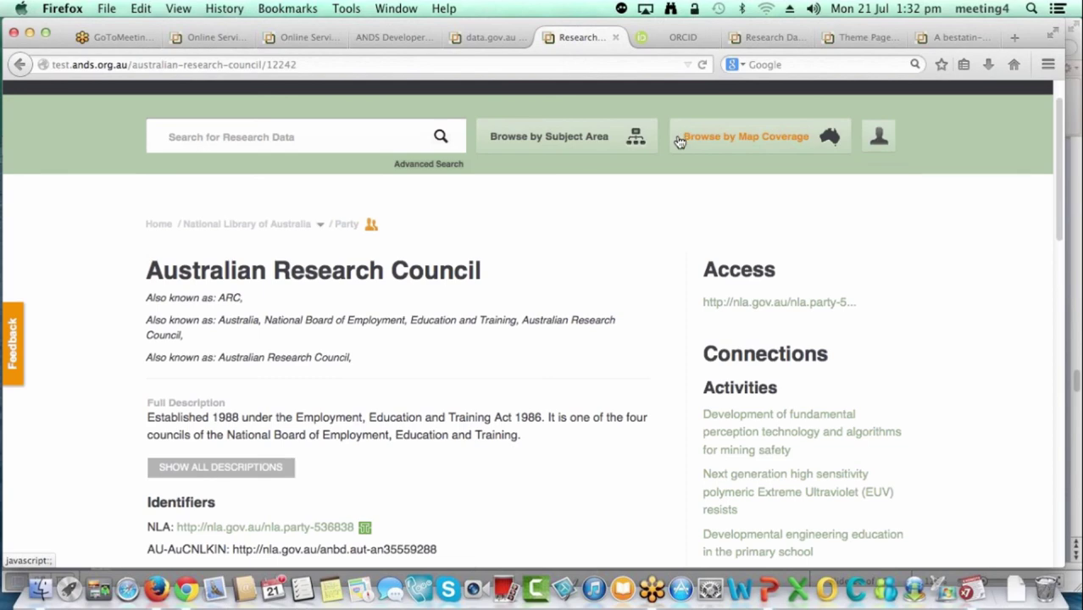
pyautogui.click(972, 591)
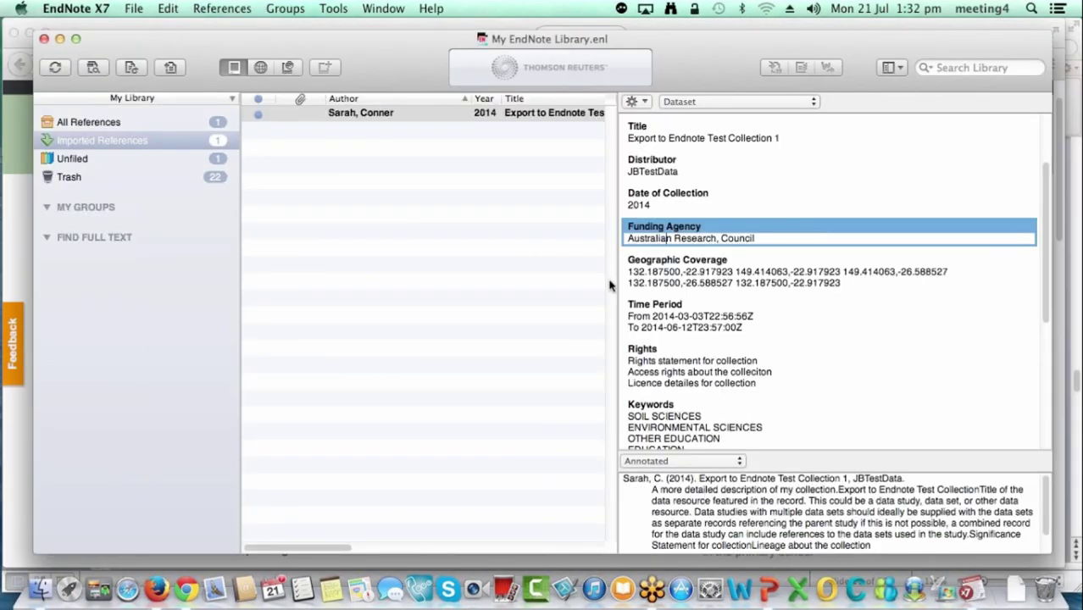
pyautogui.press('super+Tab')
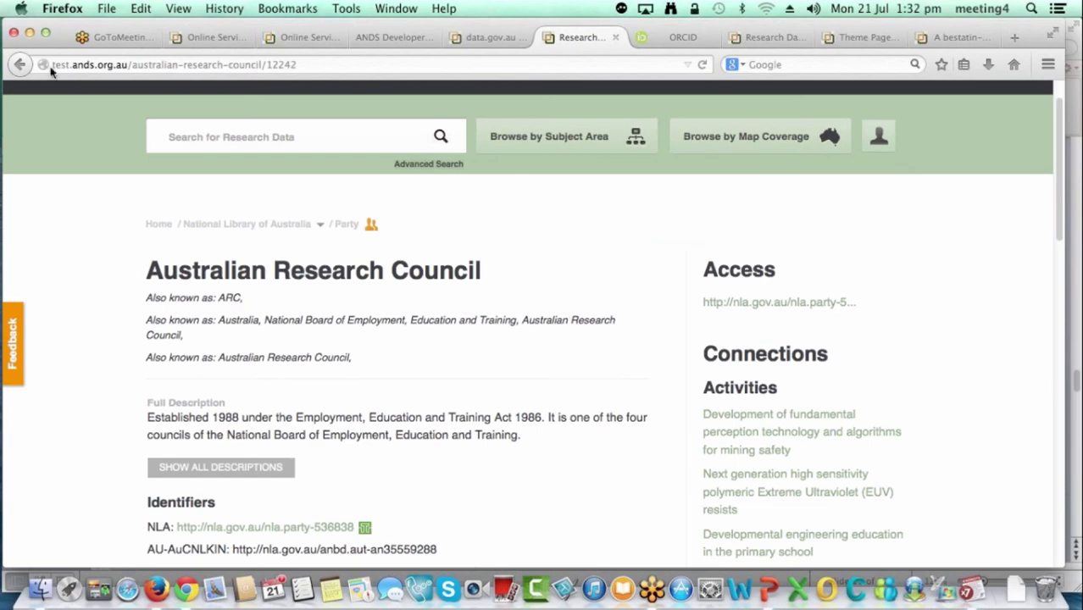
# Step: Retrace the links between the AAA+ proteases activity and the "Export to Endnote Test Collection 1" record, ending on the collection record
pyautogui.click(20, 64)
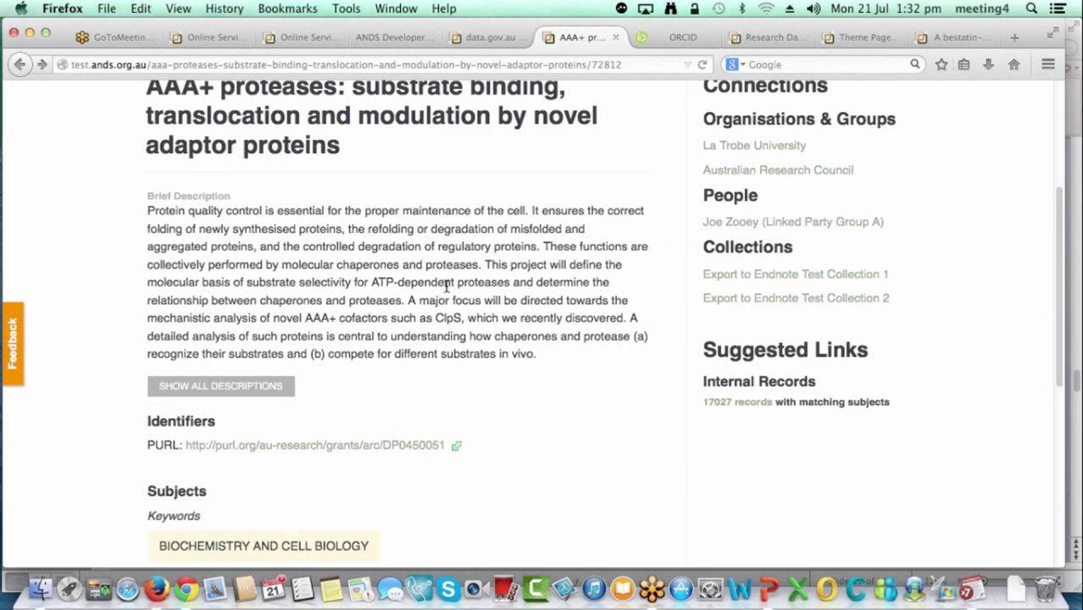
pyautogui.click(20, 65)
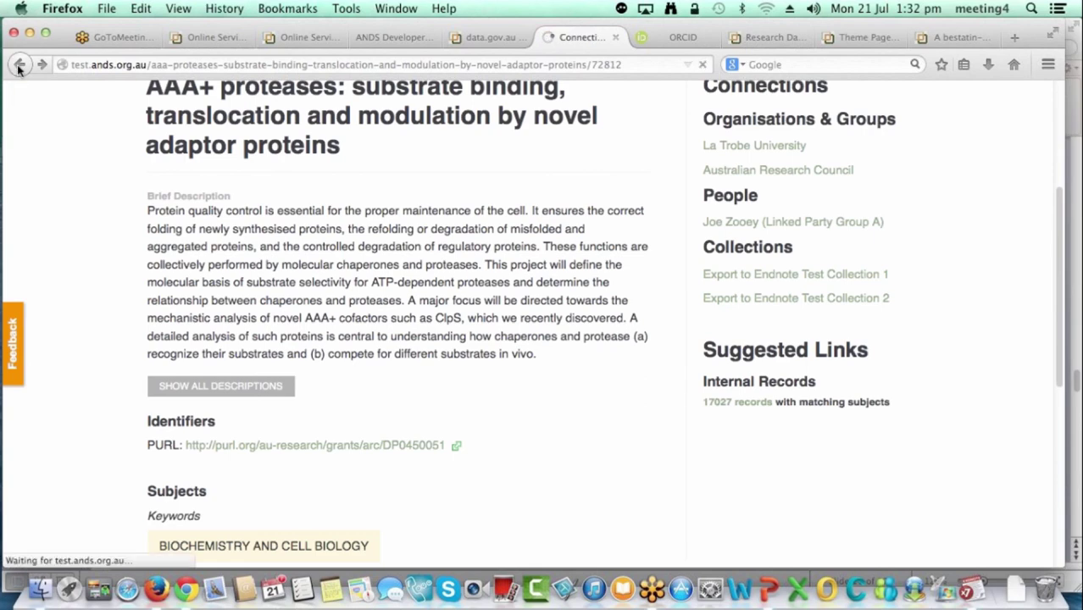
pyautogui.scroll(-3, 594, 252)
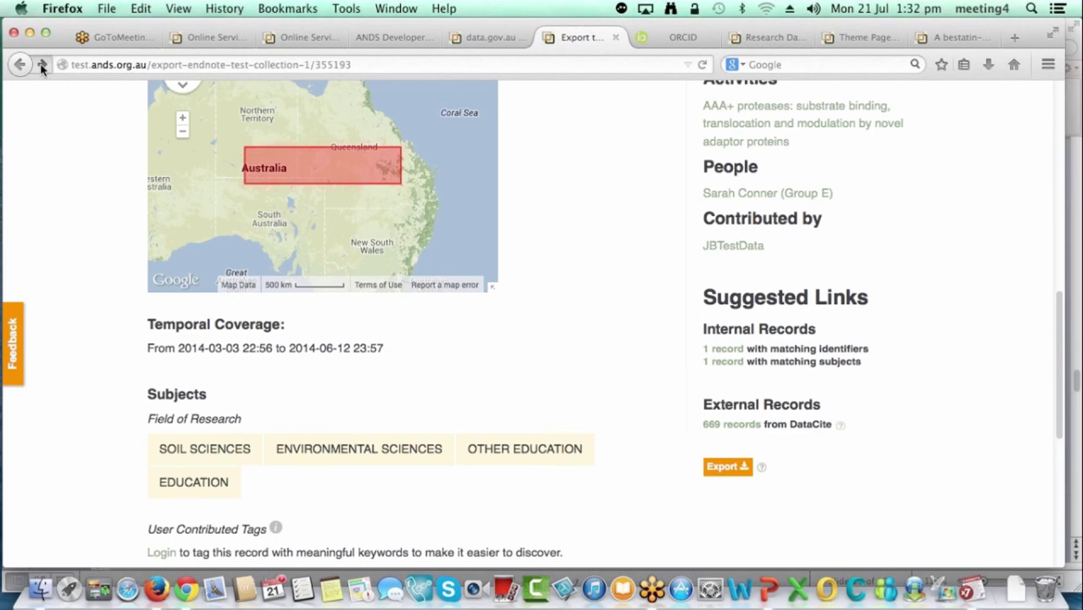
pyautogui.click(41, 65)
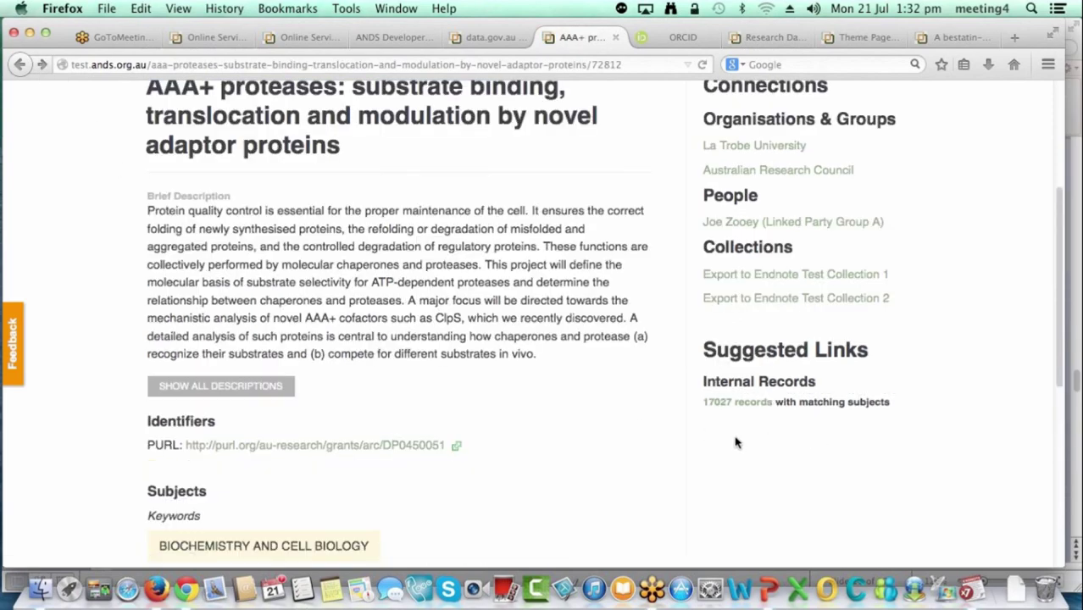
pyautogui.scroll(1, 628, 433)
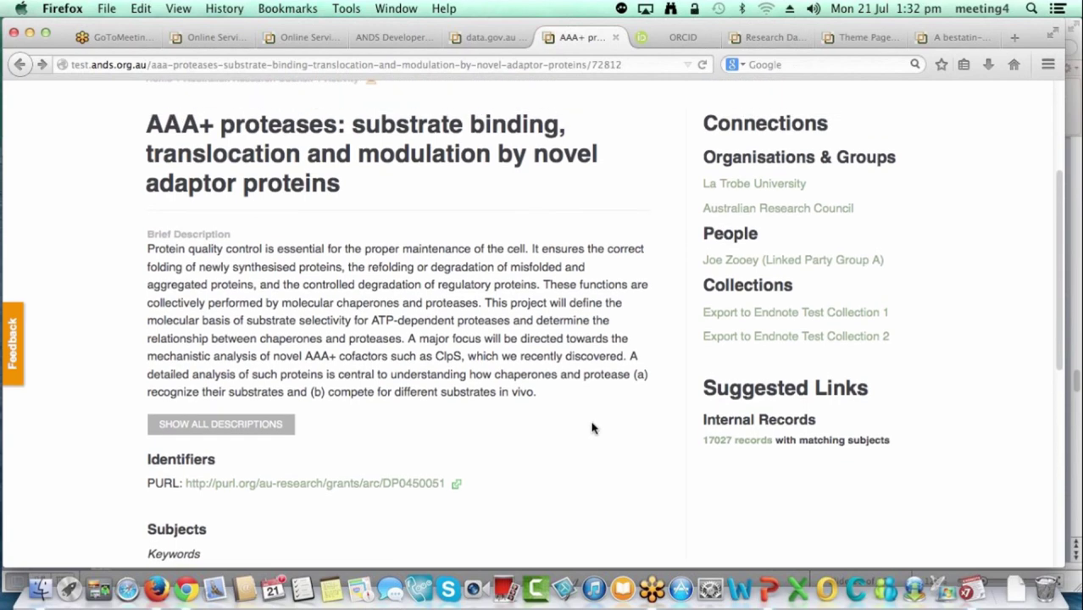
pyautogui.scroll(2, 591, 428)
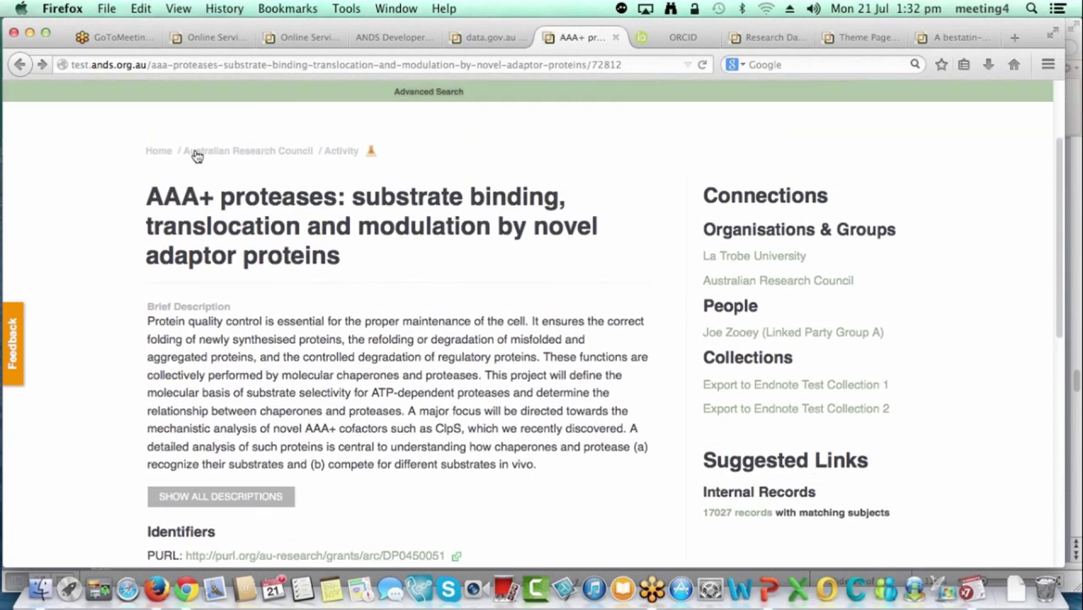
pyautogui.click(18, 68)
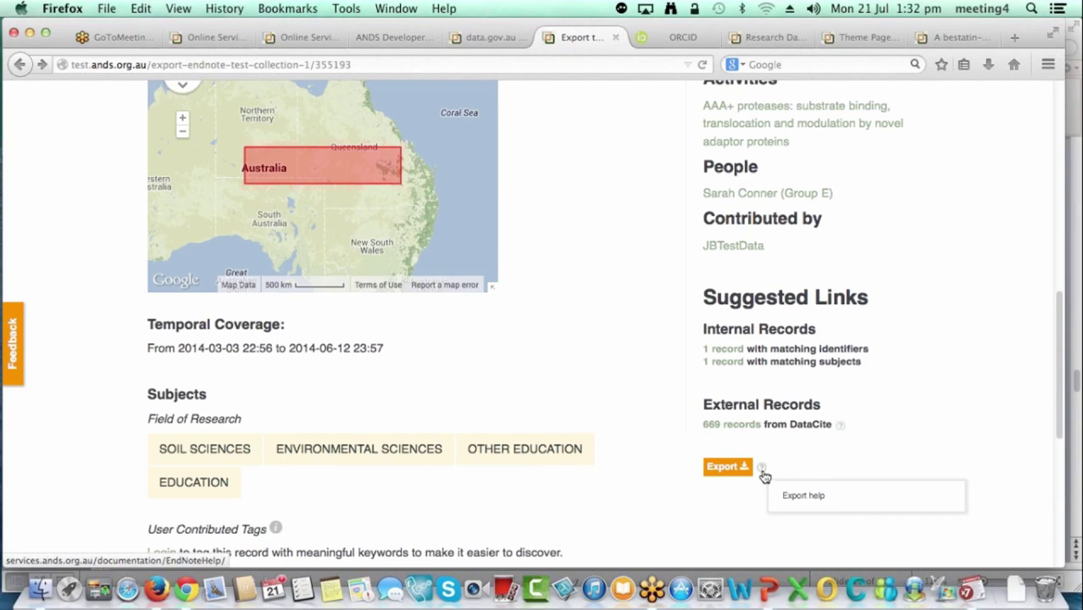
# Step: Open the record's export help and examine the instructions for exporting collection references and opening RIS files in EndNote
pyautogui.click(762, 471)
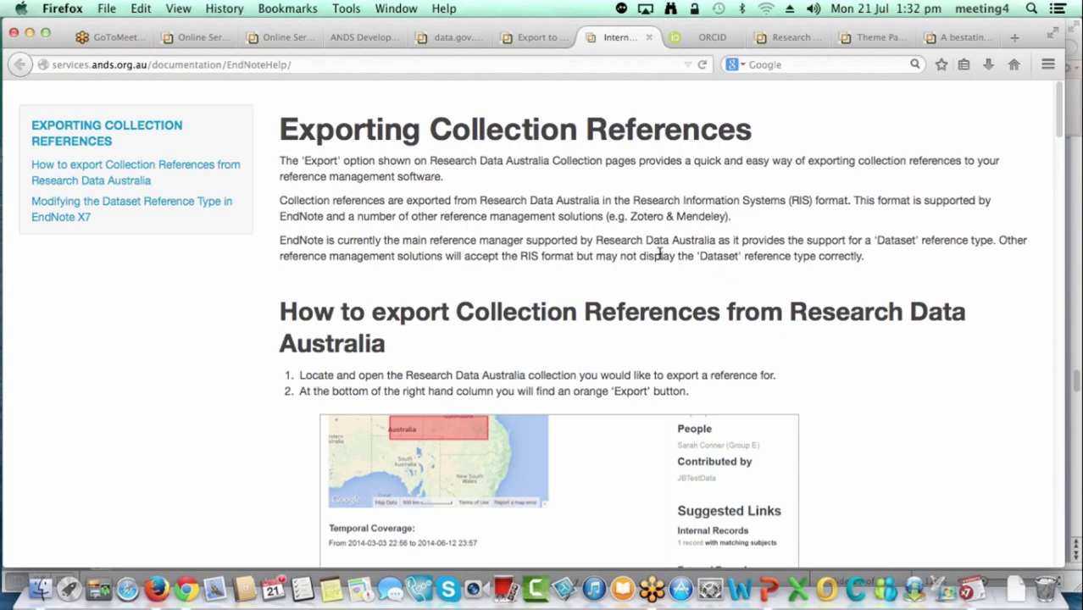
pyautogui.scroll(-1, 659, 254)
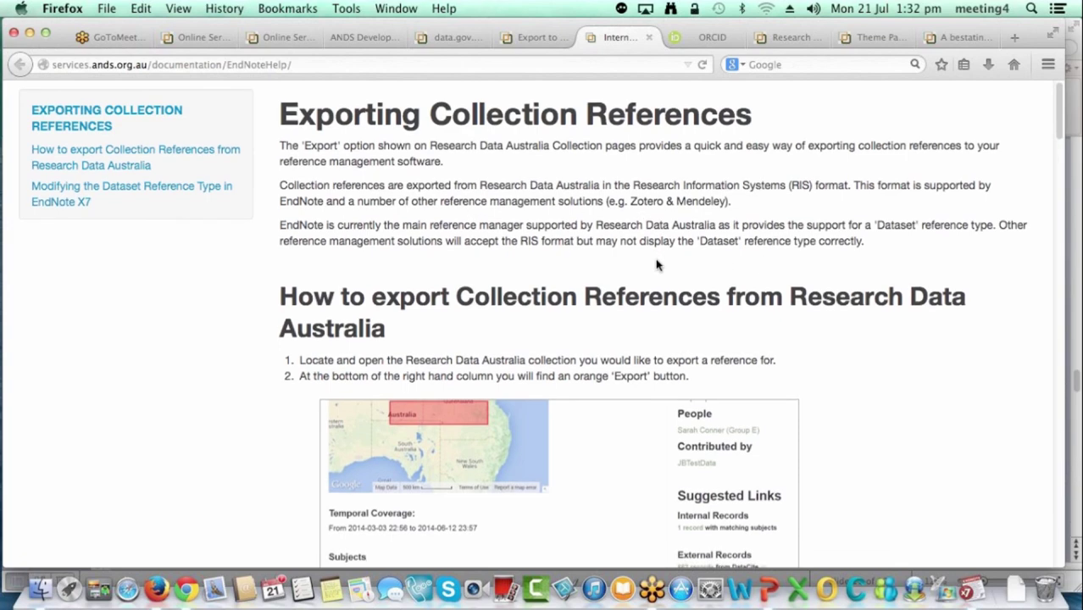
pyautogui.scroll(-1, 656, 265)
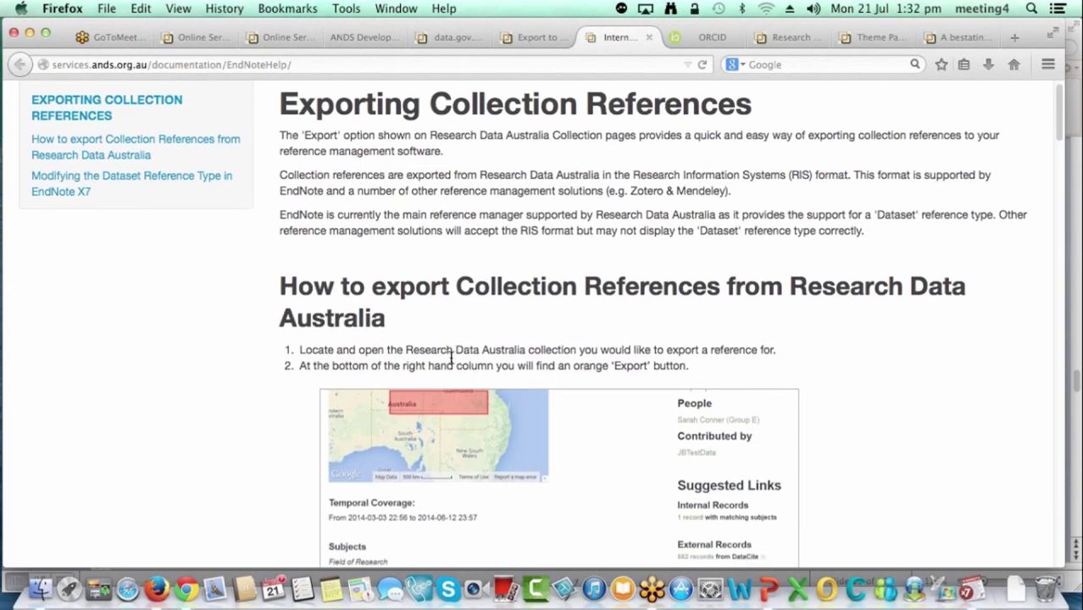
pyautogui.scroll(-5, 452, 356)
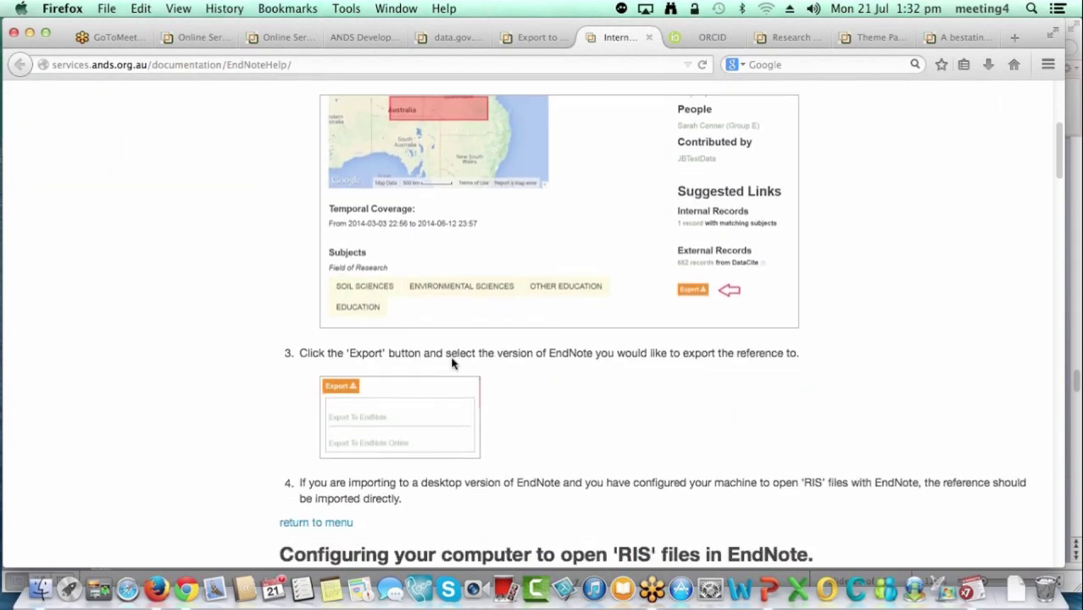
pyautogui.scroll(-4, 452, 363)
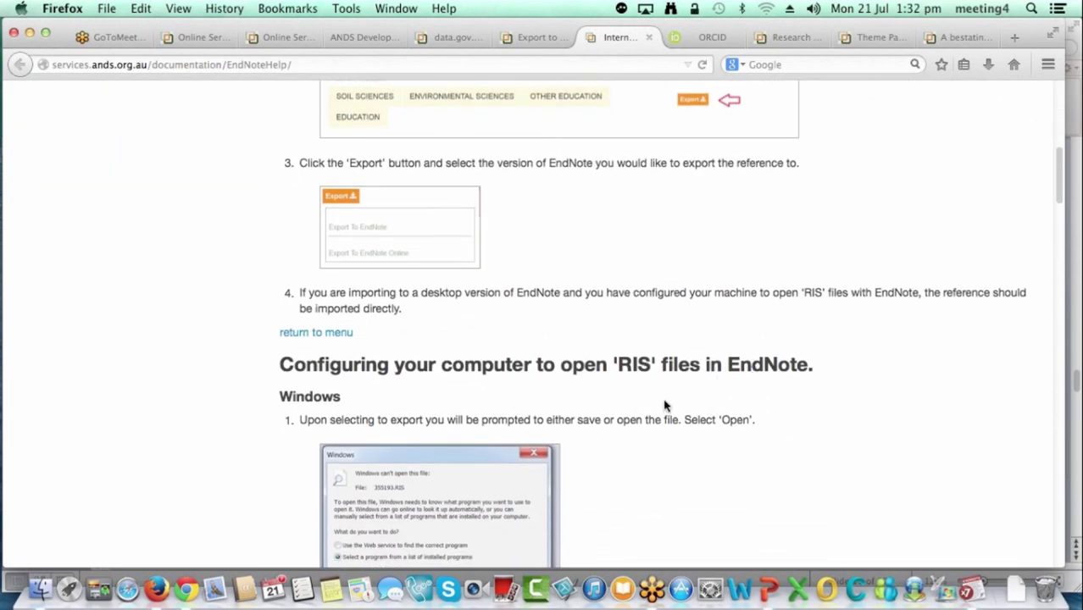
pyautogui.scroll(-1, 682, 405)
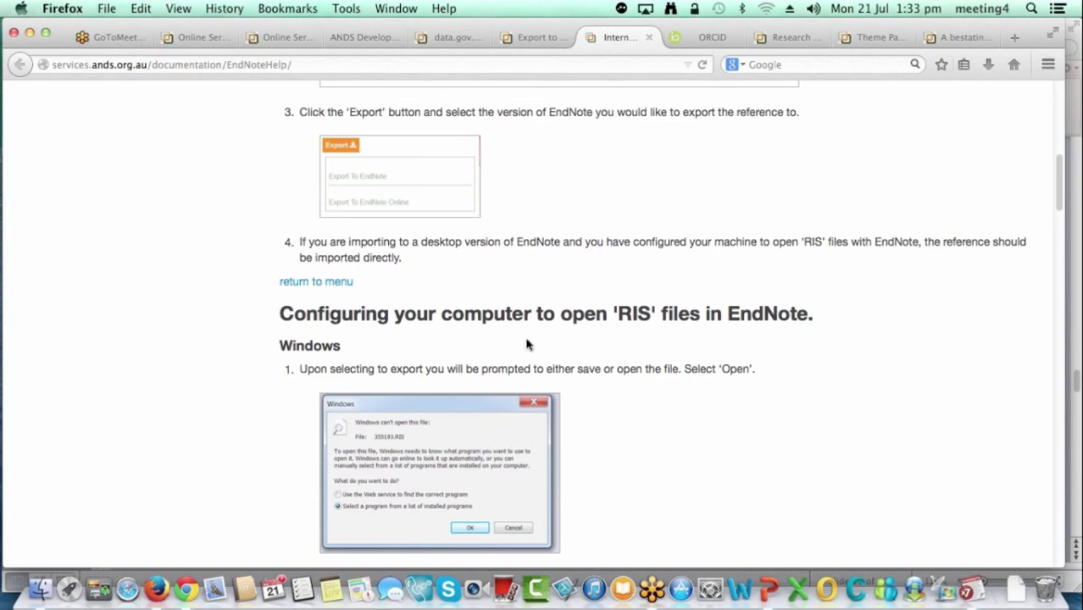
pyautogui.scroll(-1, 731, 415)
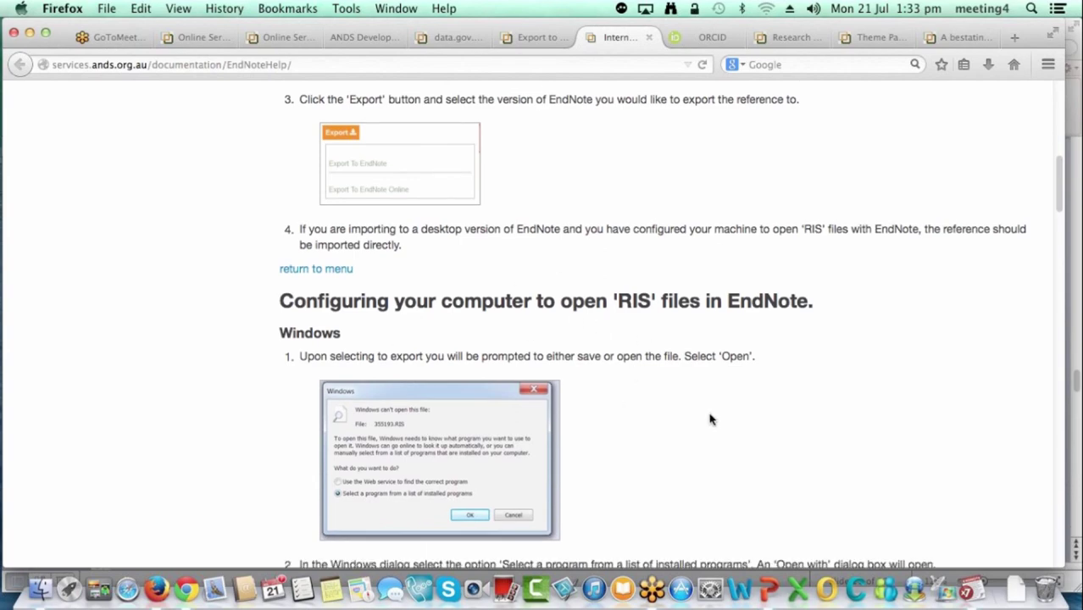
pyautogui.scroll(5, 712, 418)
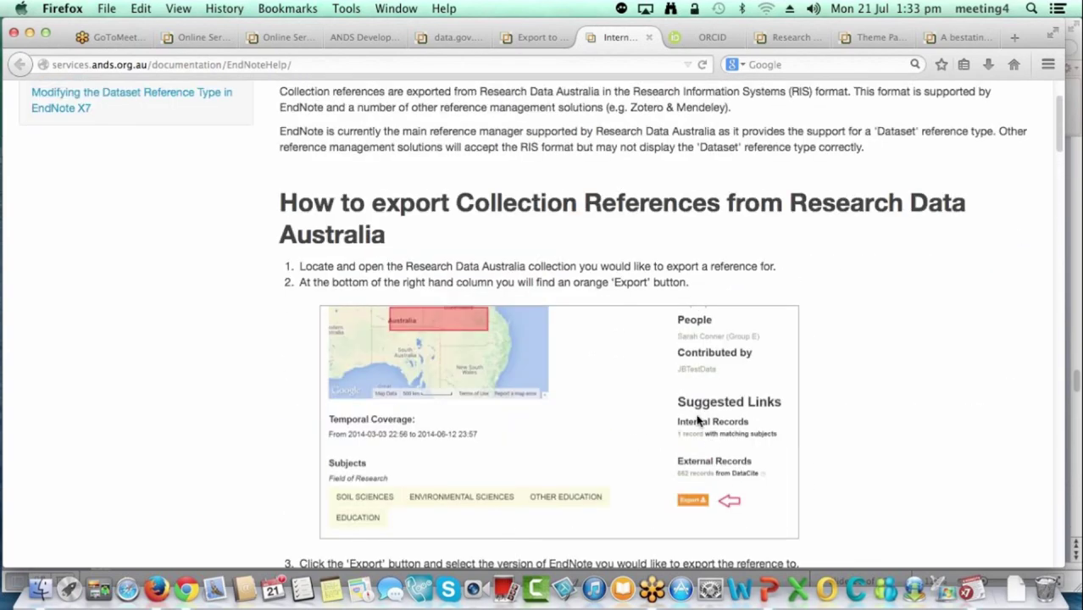
# Step: Go to the help section "Modifying the Dataset Reference Type in EndNote X7" and view its instructions
pyautogui.click(56, 103)
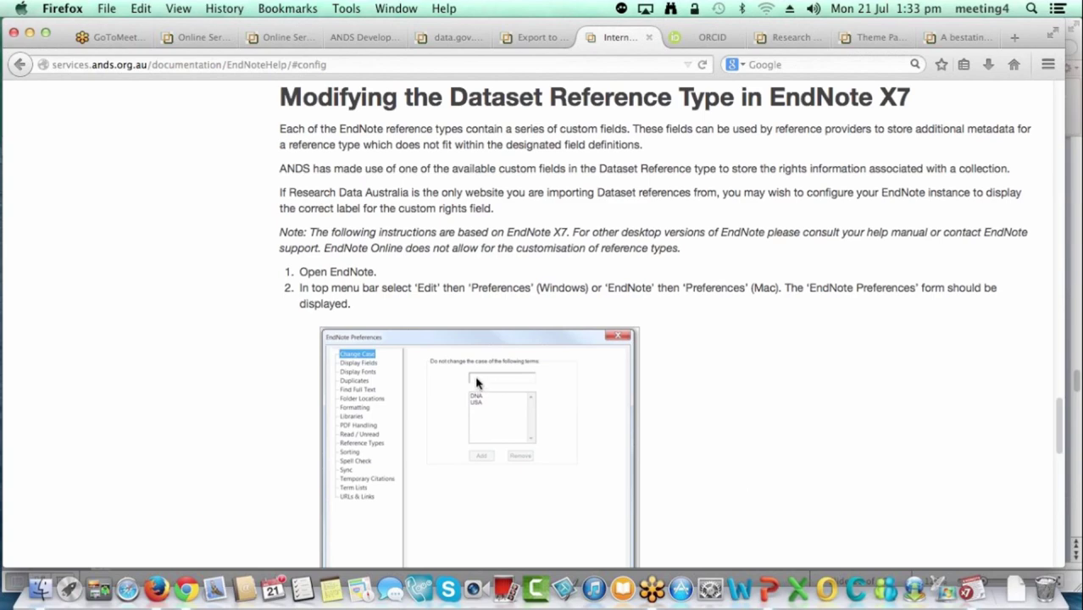
pyautogui.scroll(-1, 477, 384)
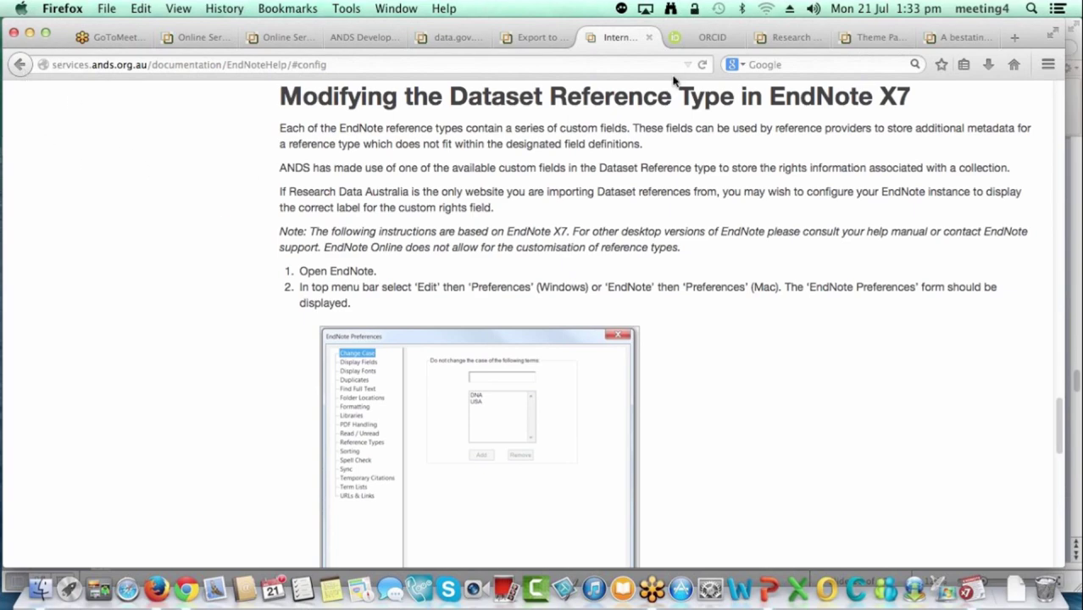
# Step: Close the export help page and view the beginning of the "Export to Endnote Test Collection 1" record
pyautogui.click(649, 38)
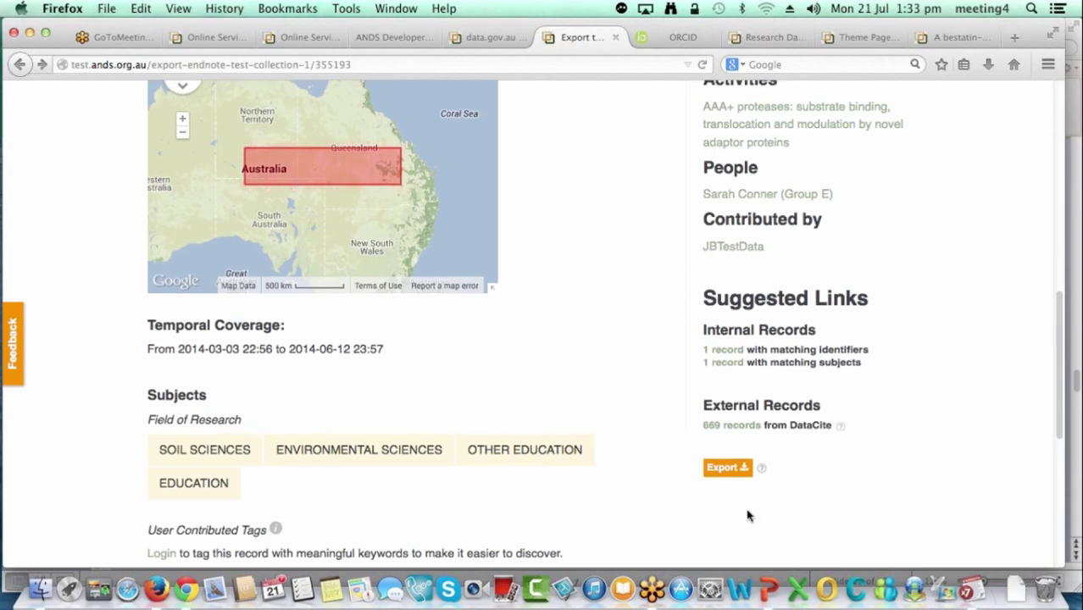
pyautogui.scroll(10, 570, 353)
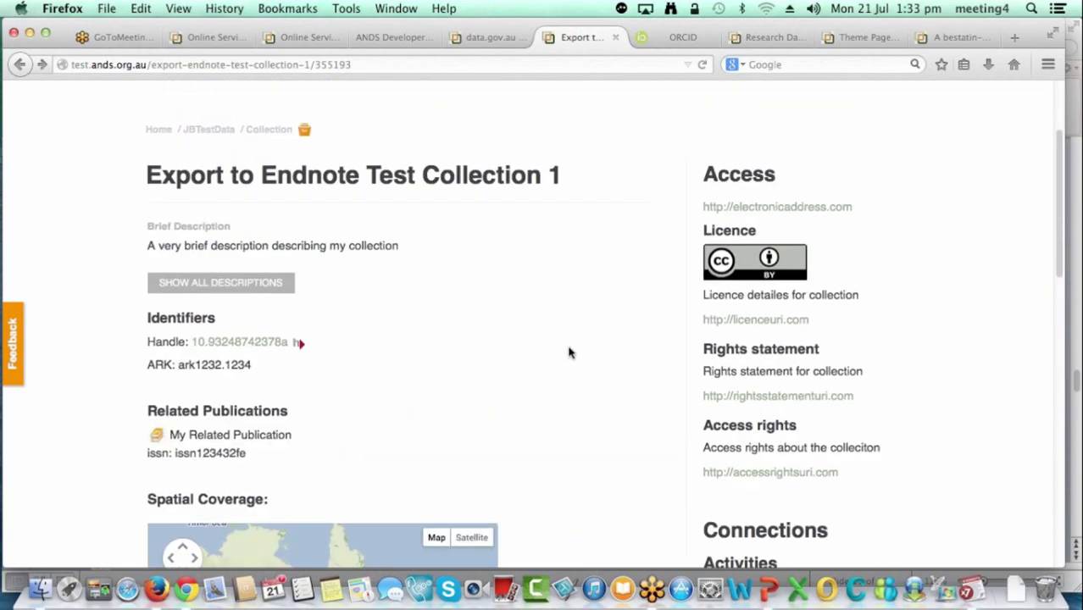
pyautogui.scroll(2, 569, 353)
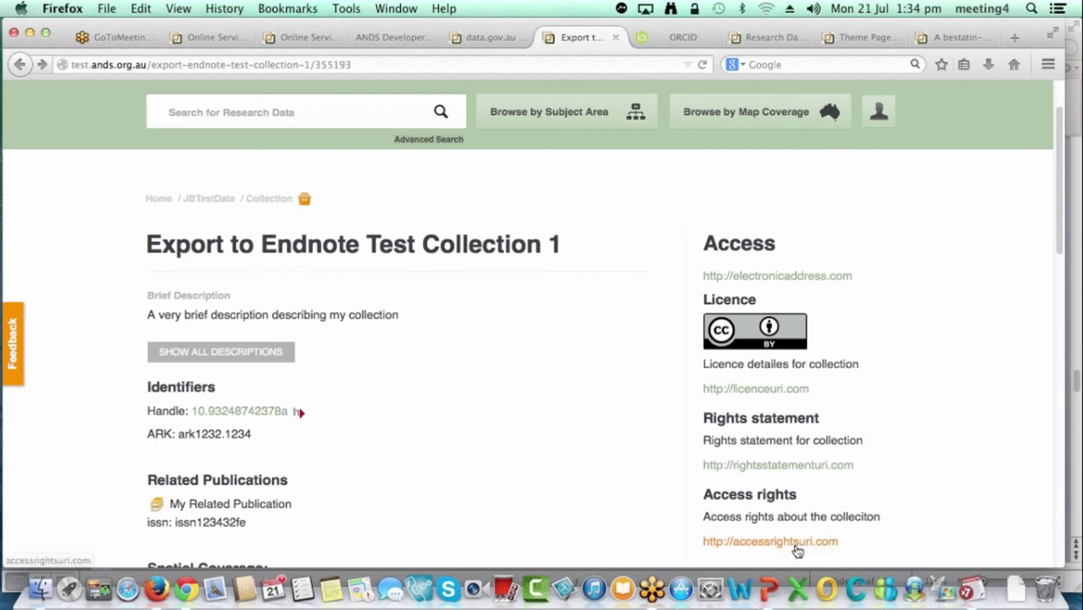
# Step: Switch from Firefox to Microsoft PowerPoint
pyautogui.press('super+Tab')
pyautogui.press('super+Tab')
pyautogui.press('super+Tab')
pyautogui.press('super+Tab')
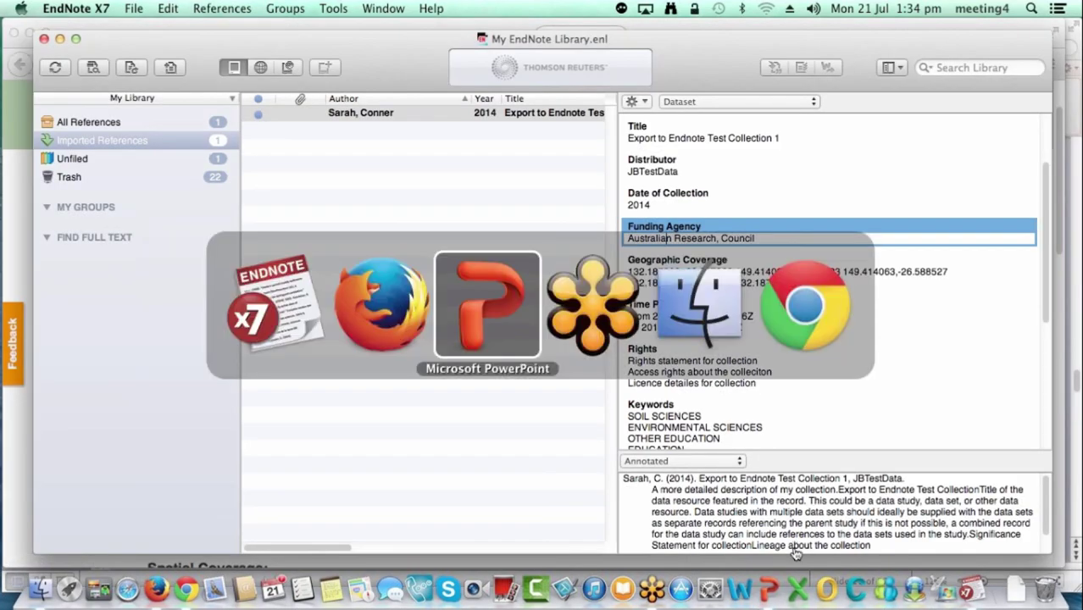
# Step: Switch to PowerPoint and advance the presentation to the "ORCID Import Wizard Enhancements" slide
pyautogui.press('super+Tab')
pyautogui.press('super+shift+Tab')
pyautogui.press('super+shift+Tab')
pyautogui.click(211, 344)
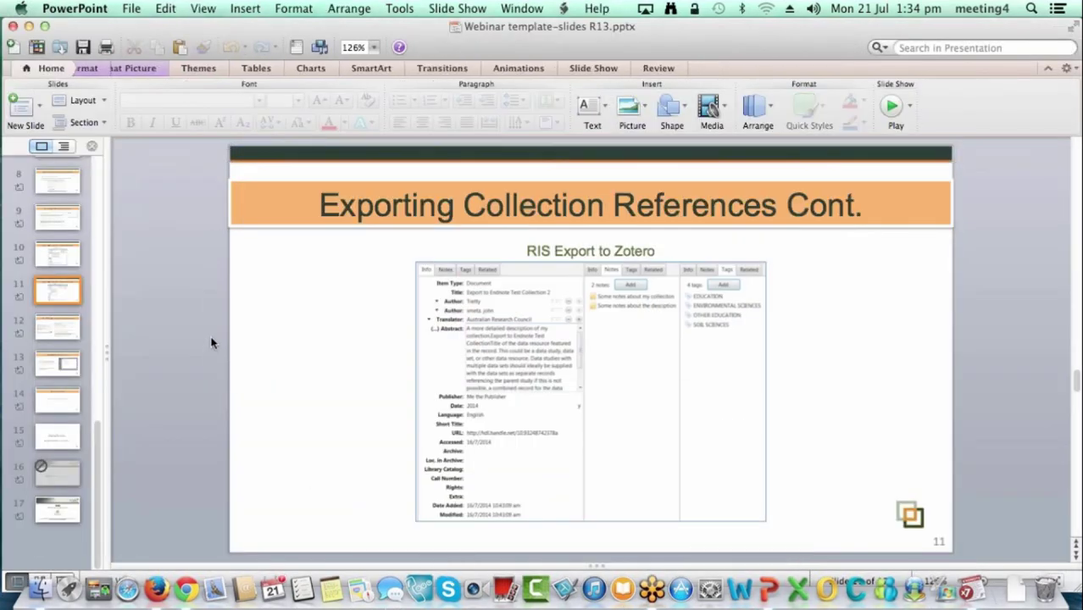
pyautogui.press('Down')
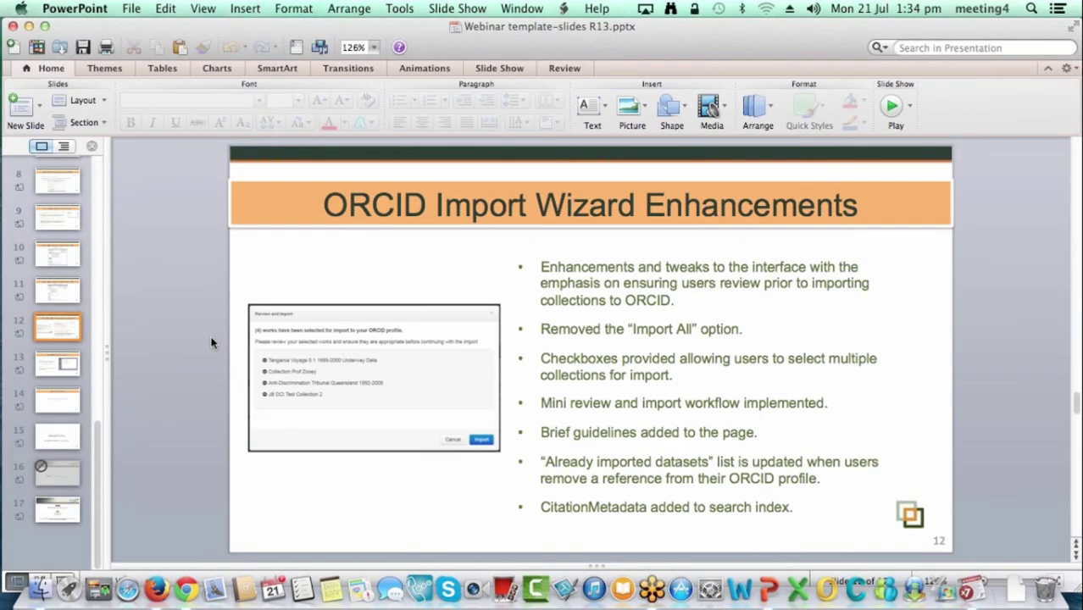
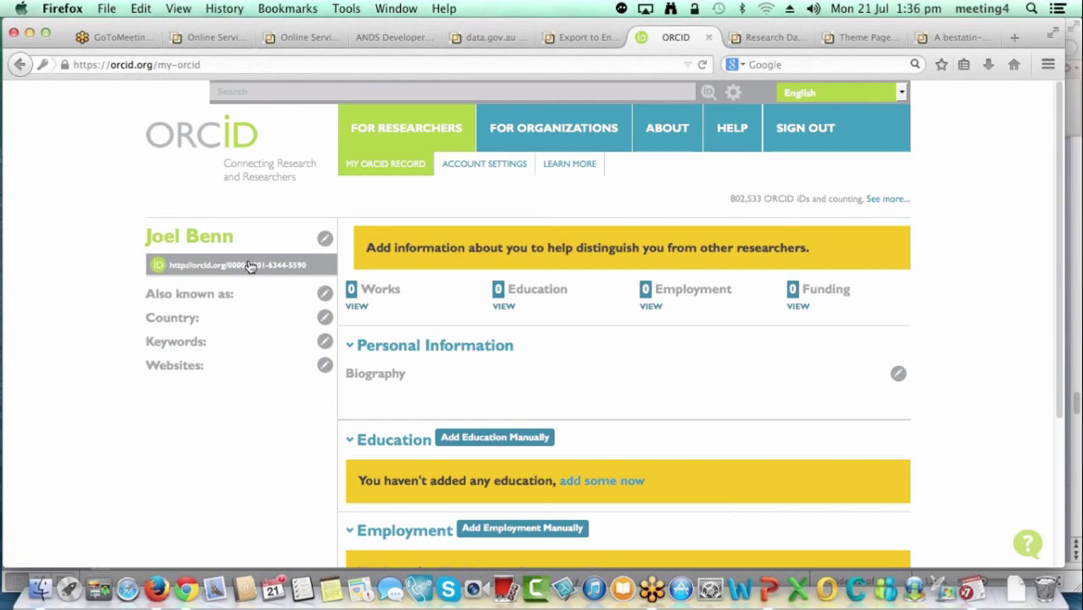
# Step: Start linking works on the ORCID record through the Australian National Data Service (ANDS) Registry and authorize its access
pyautogui.scroll(-1, 251, 351)
pyautogui.scroll(-5, 251, 351)
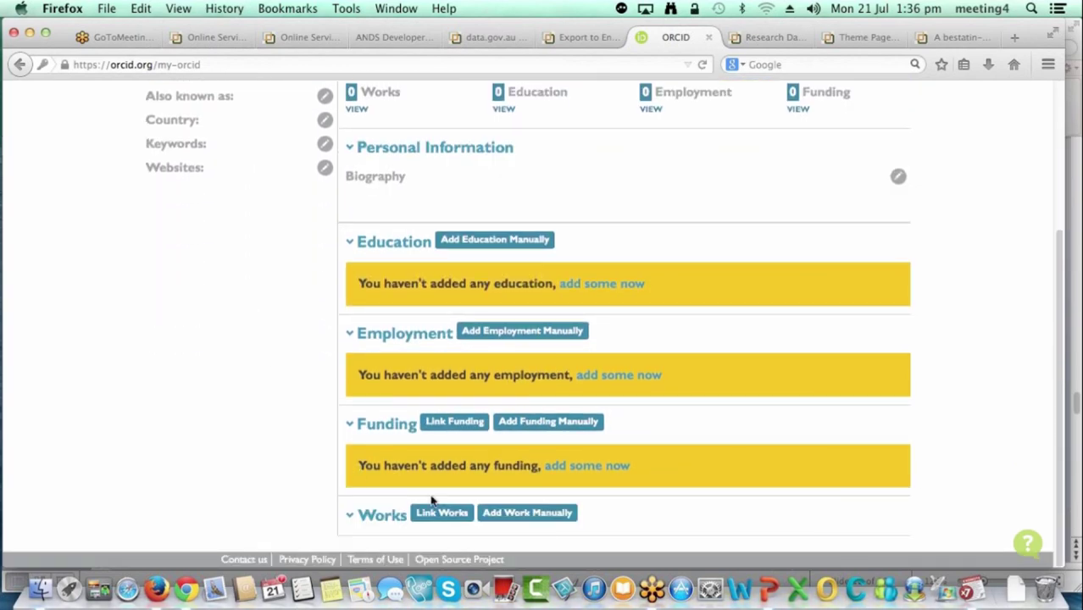
pyautogui.click(442, 514)
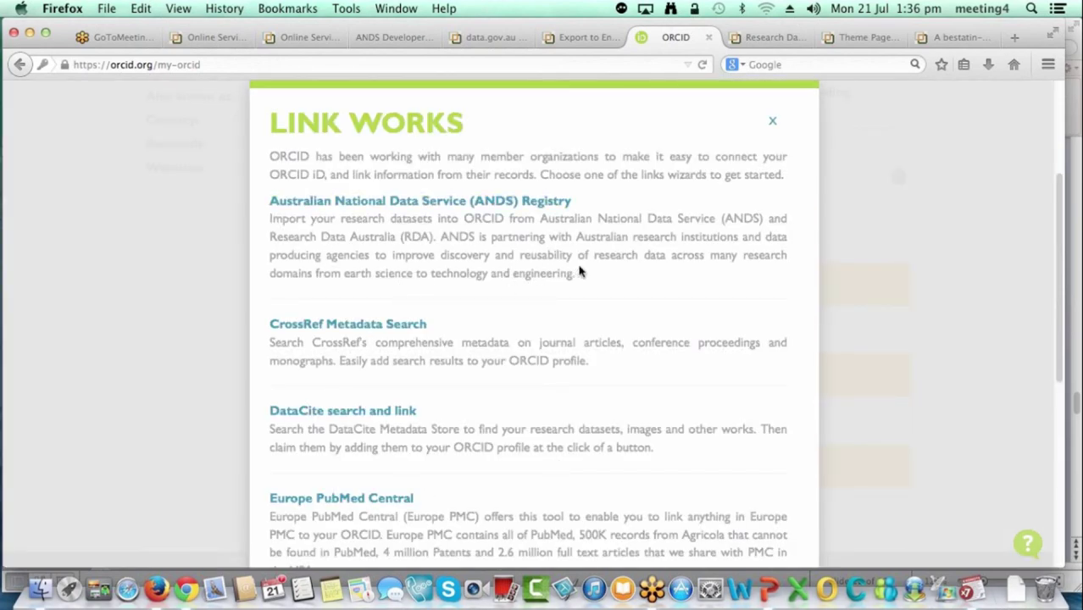
pyautogui.click(308, 209)
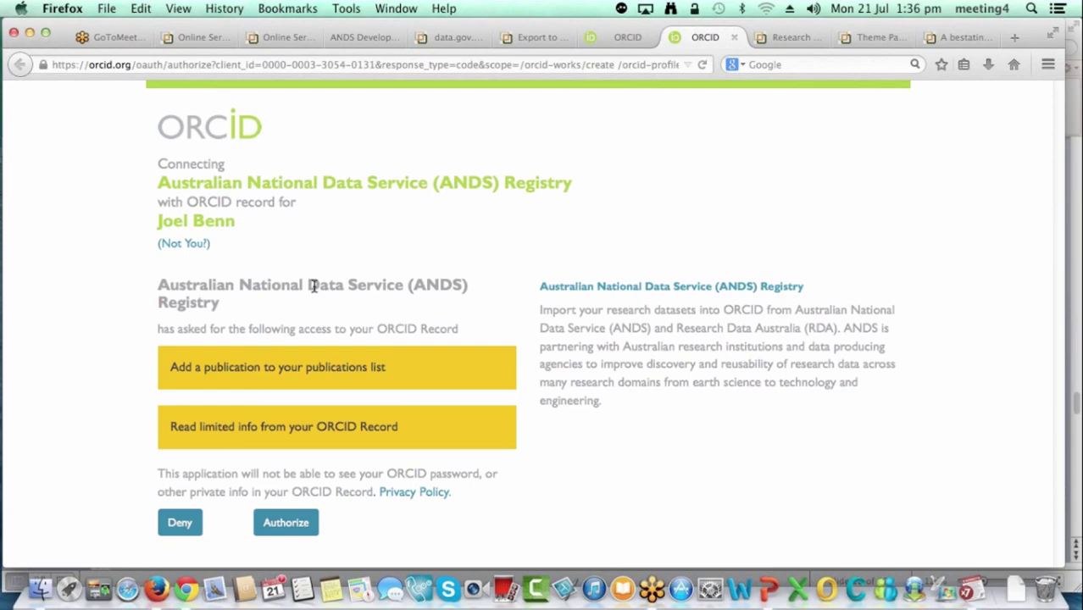
pyautogui.click(293, 520)
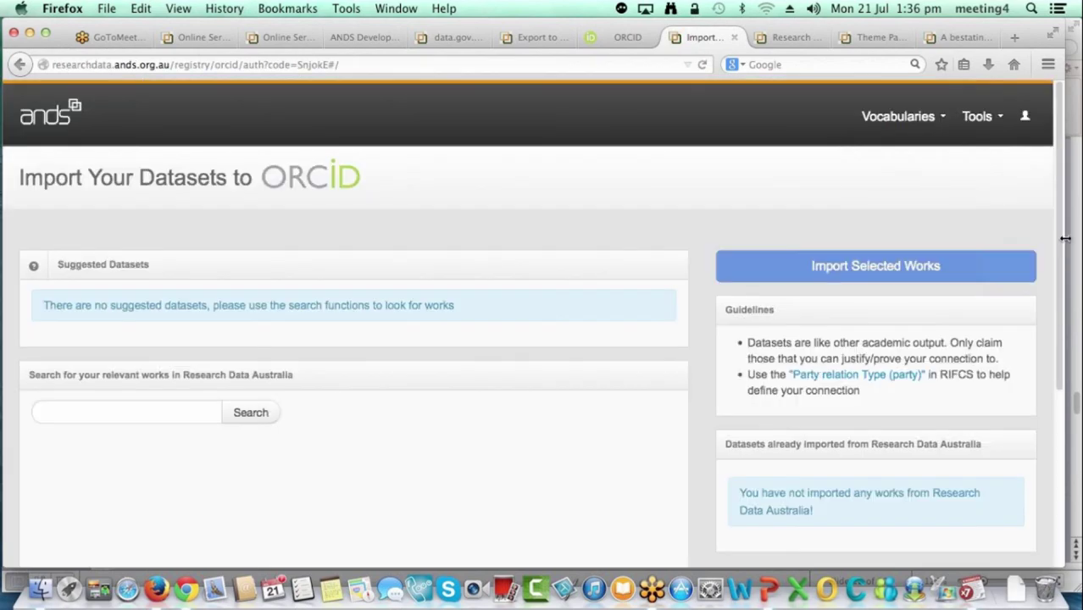
# Step: Search Research Data Australia for relevant works with the term "BIOLOGY" and look through the matching datasets
pyautogui.scroll(-1, 1059, 215)
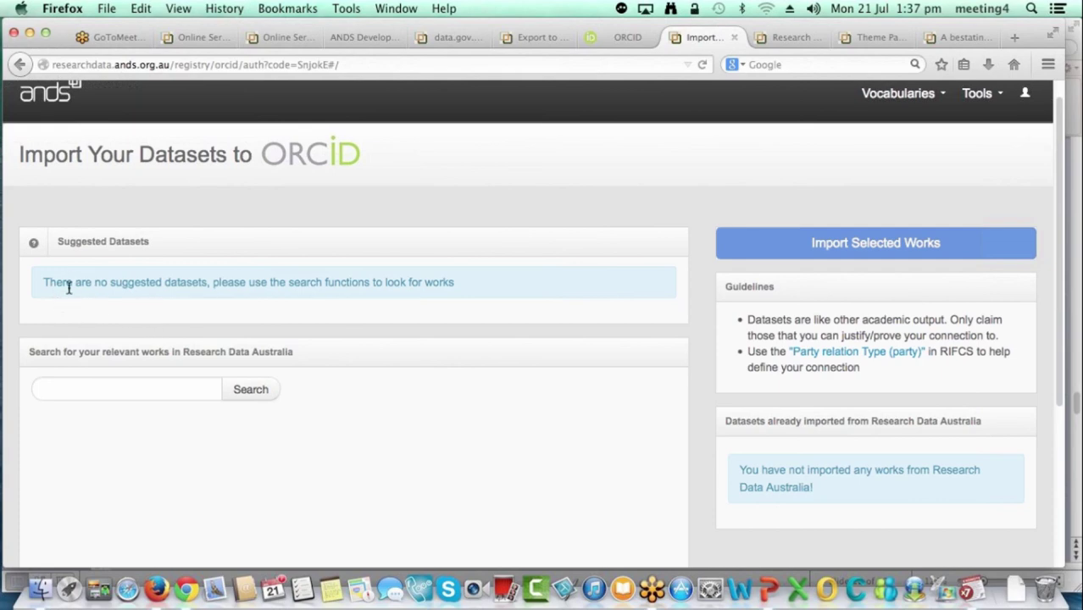
pyautogui.click(96, 389)
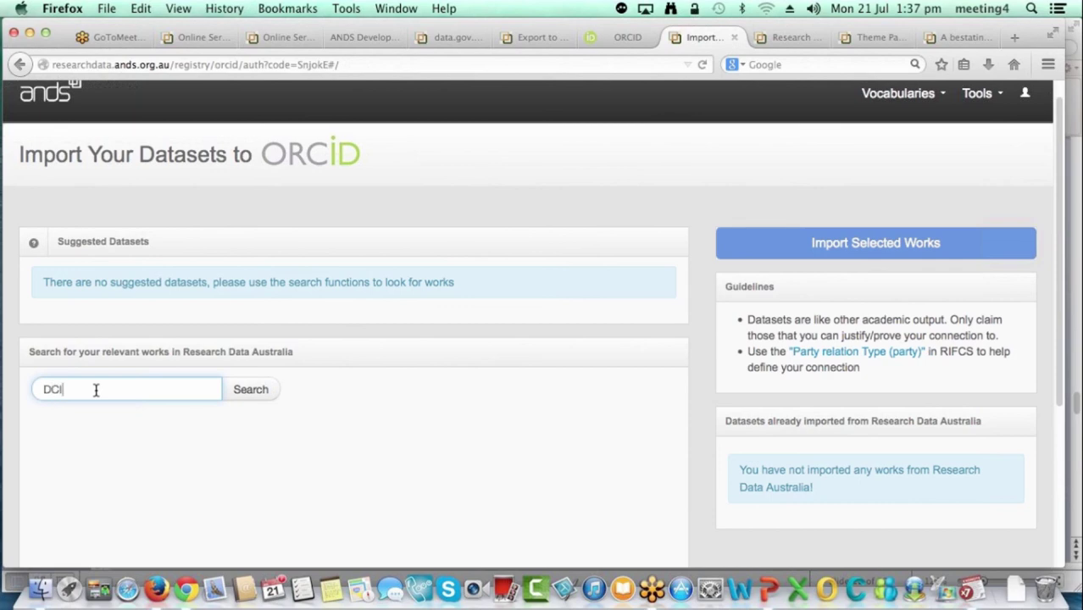
pyautogui.click(238, 389)
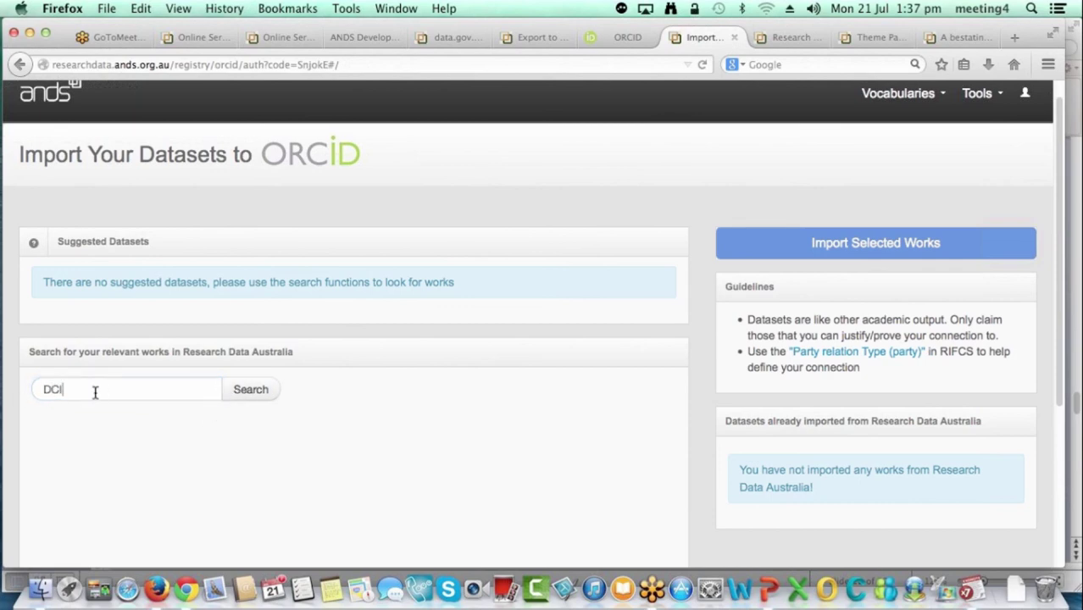
pyautogui.moveTo(96, 391); pyautogui.dragTo(12, 381)
pyautogui.write('B')
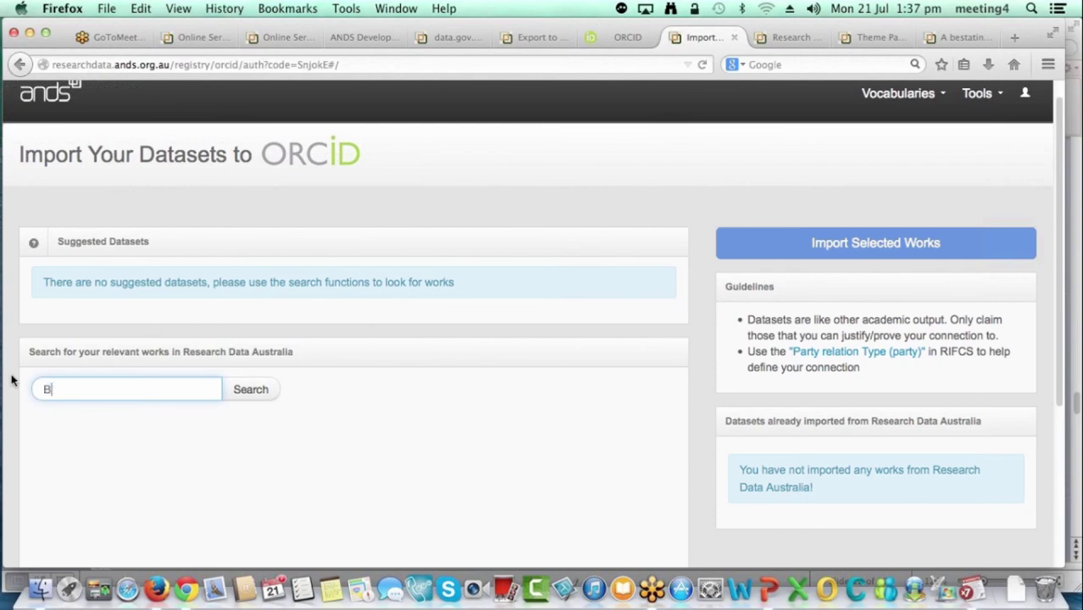
pyautogui.write('IOLOGY')
pyautogui.press('Return')
pyautogui.scroll(-1, 412, 397)
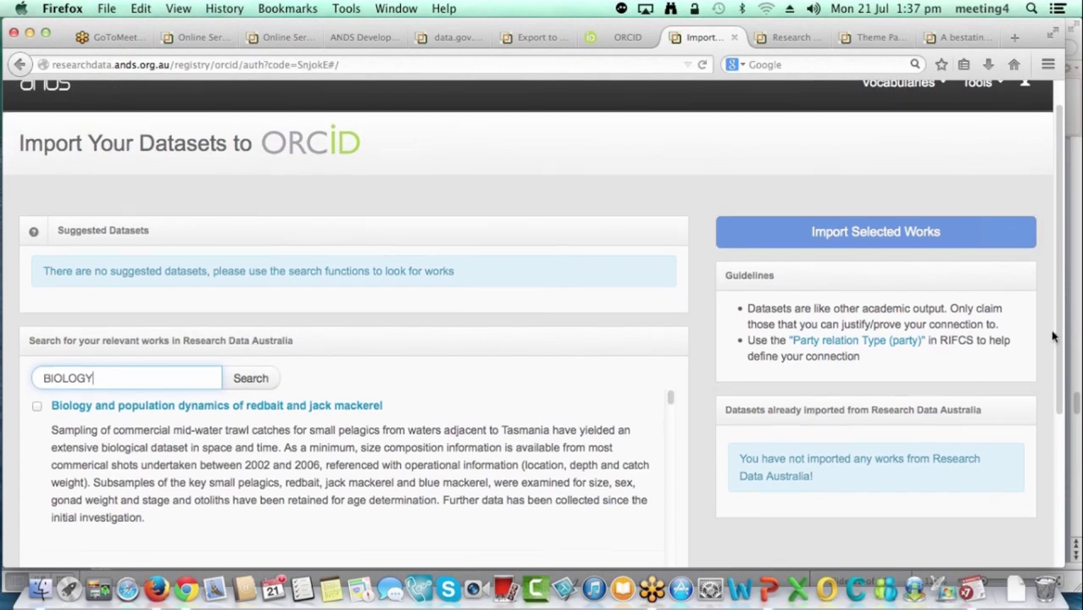
pyautogui.scroll(-3, 1062, 332)
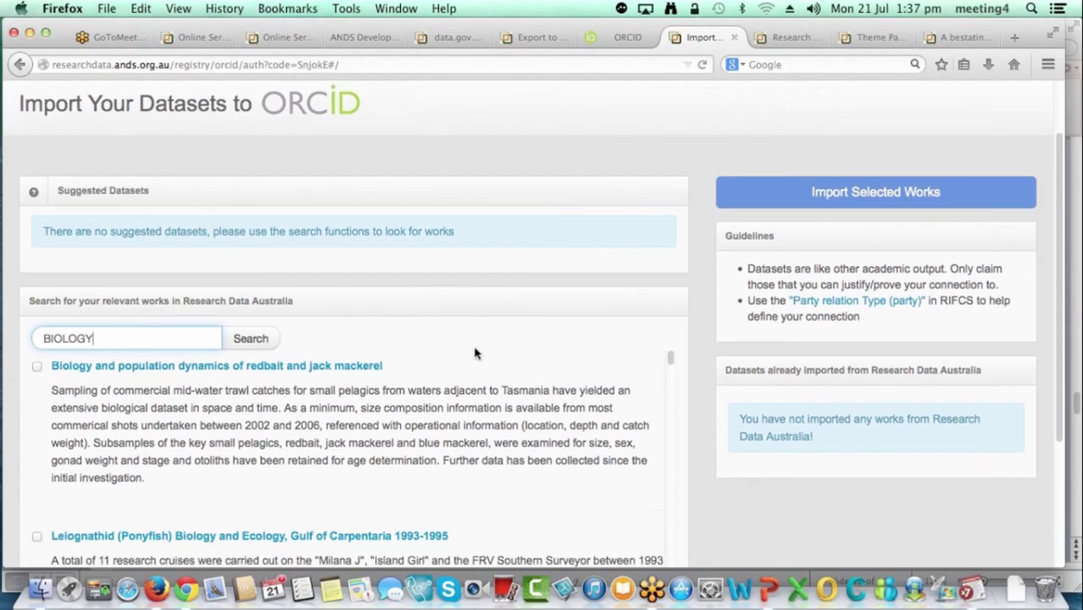
pyautogui.scroll(-5, 674, 363)
pyautogui.scroll(5, 674, 360)
# Step: Select the redbait and jack mackerel dataset and the Leiognathid (Ponyfish) dataset, and open the import review for both
pyautogui.click(37, 537)
pyautogui.click(37, 367)
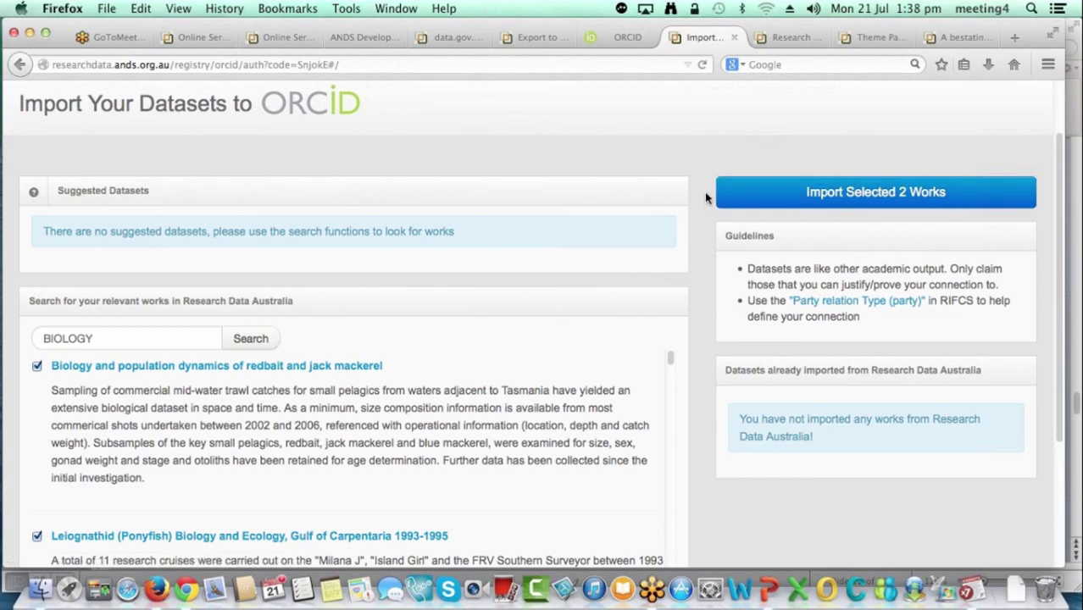
pyautogui.click(37, 366)
pyautogui.click(38, 536)
pyautogui.click(37, 536)
pyautogui.click(38, 369)
pyautogui.click(813, 200)
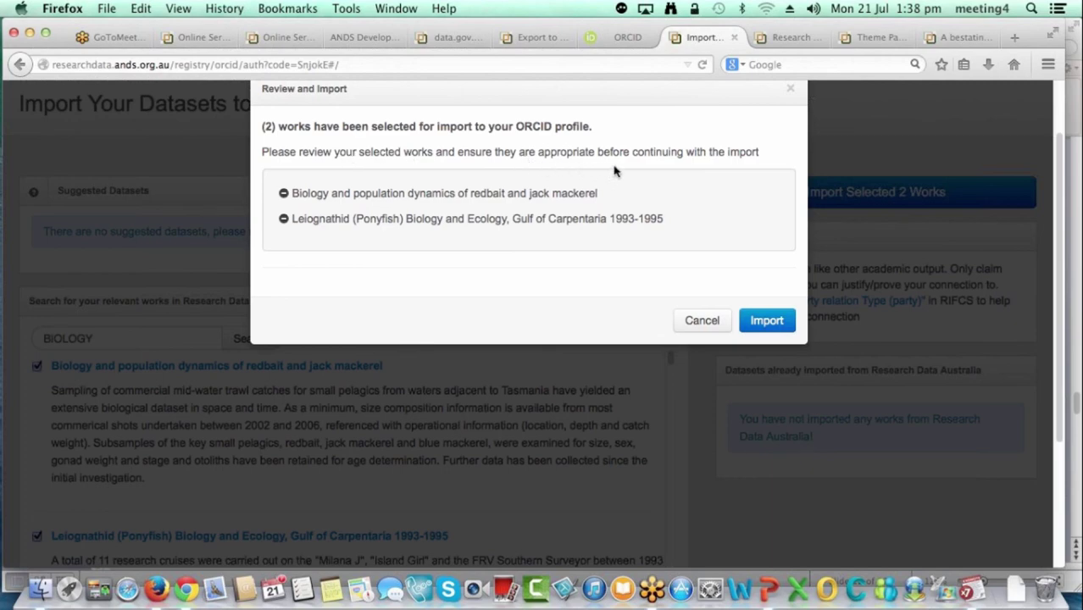
# Step: Remove "Biology and population dynamics of redbait and jack mackerel" from the review and import the remaining Leiognathid (Ponyfish) work to ORCID
pyautogui.click(285, 195)
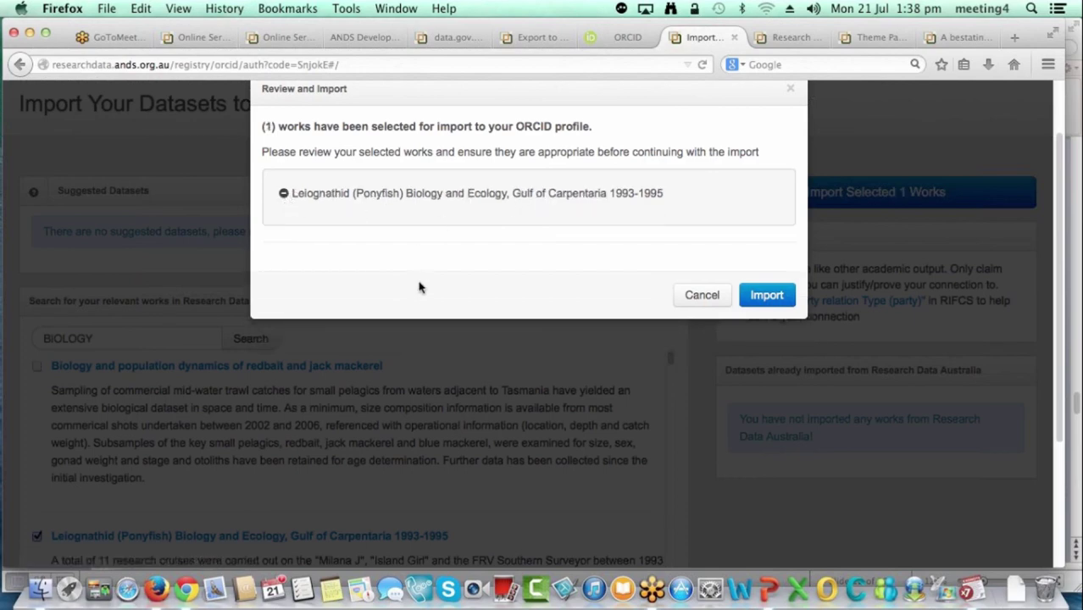
pyautogui.click(766, 296)
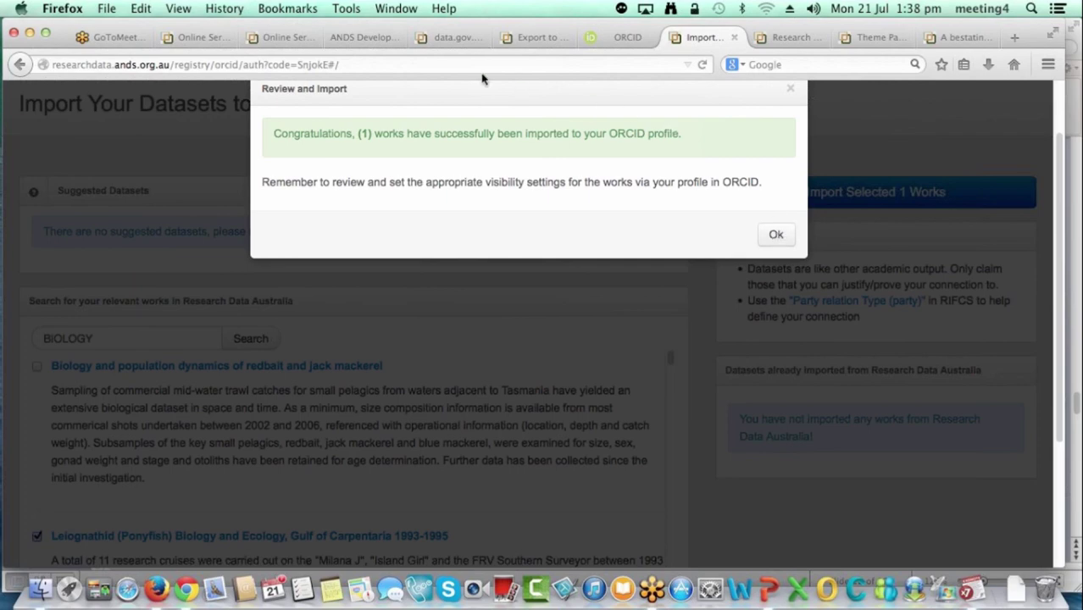
pyautogui.moveTo(262, 184); pyautogui.dragTo(452, 185)
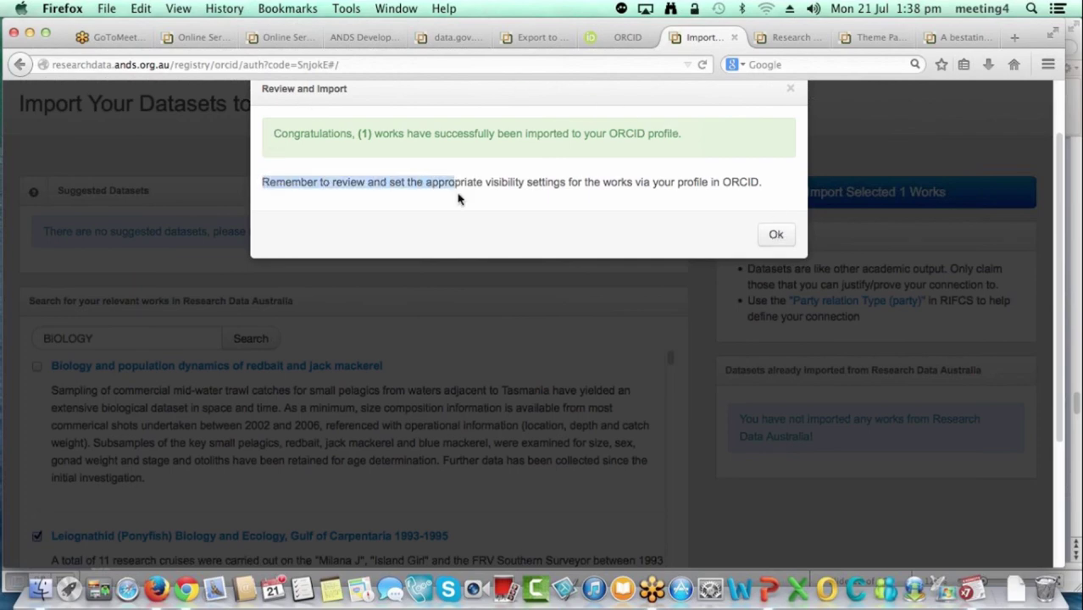
pyautogui.click(458, 195)
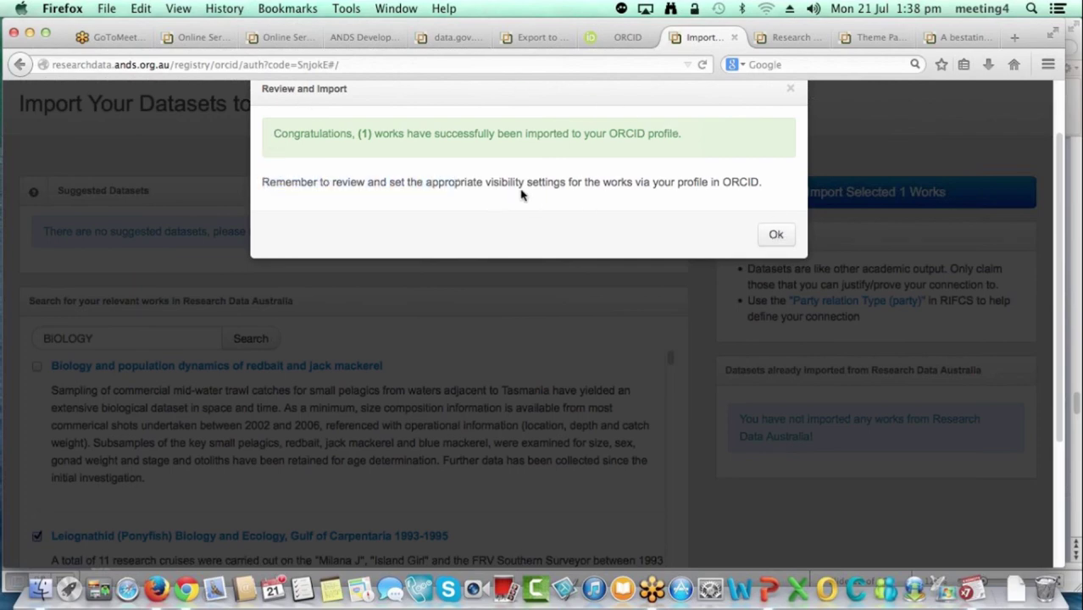
pyautogui.click(791, 89)
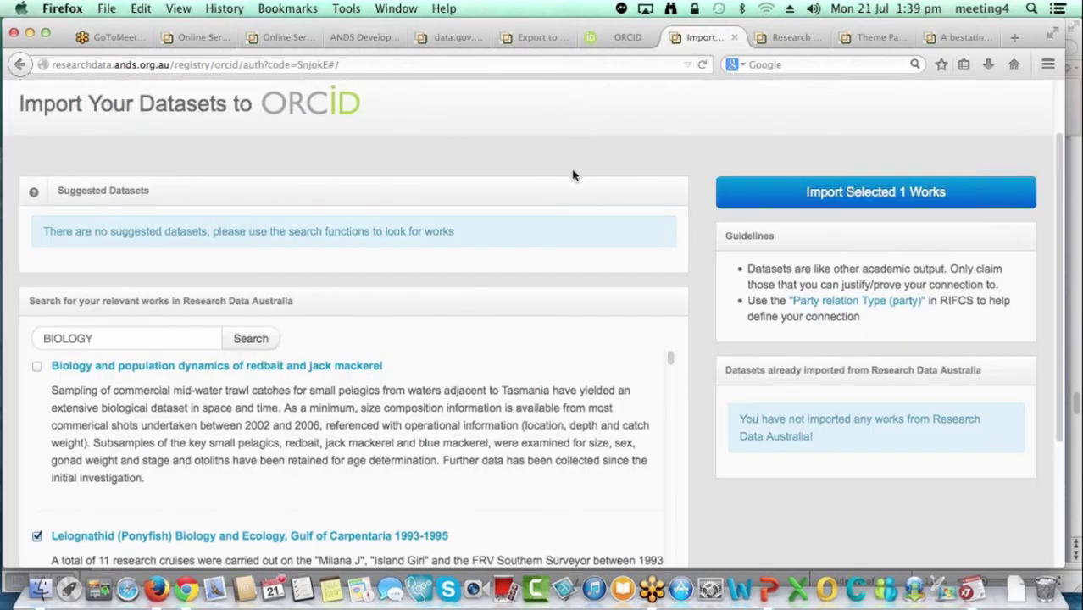
# Step: Reload the ORCID record and check its Works section for the imported dataset
pyautogui.click(626, 40)
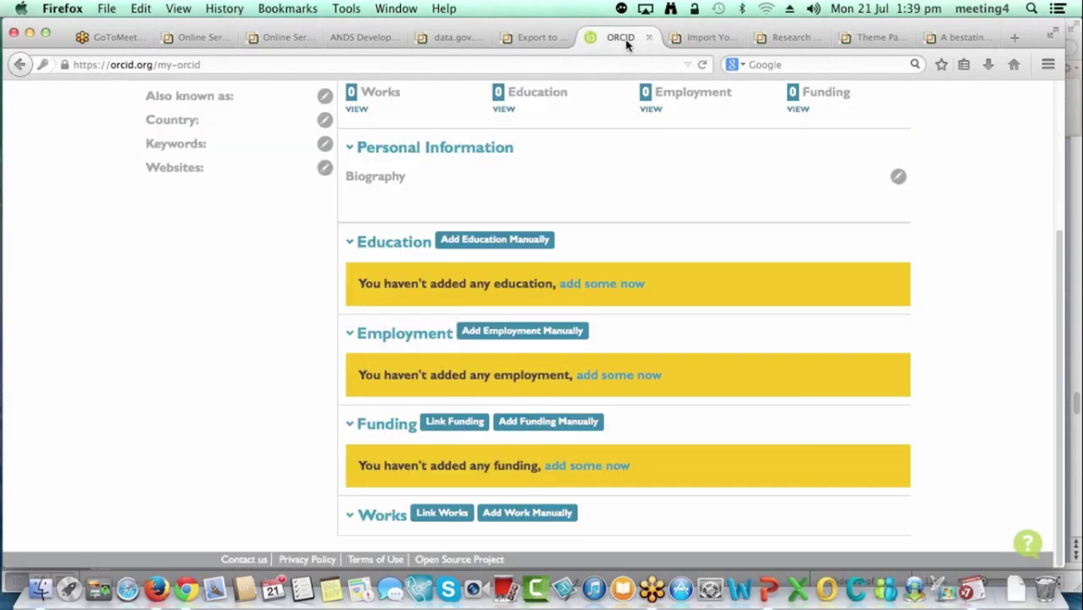
pyautogui.click(702, 65)
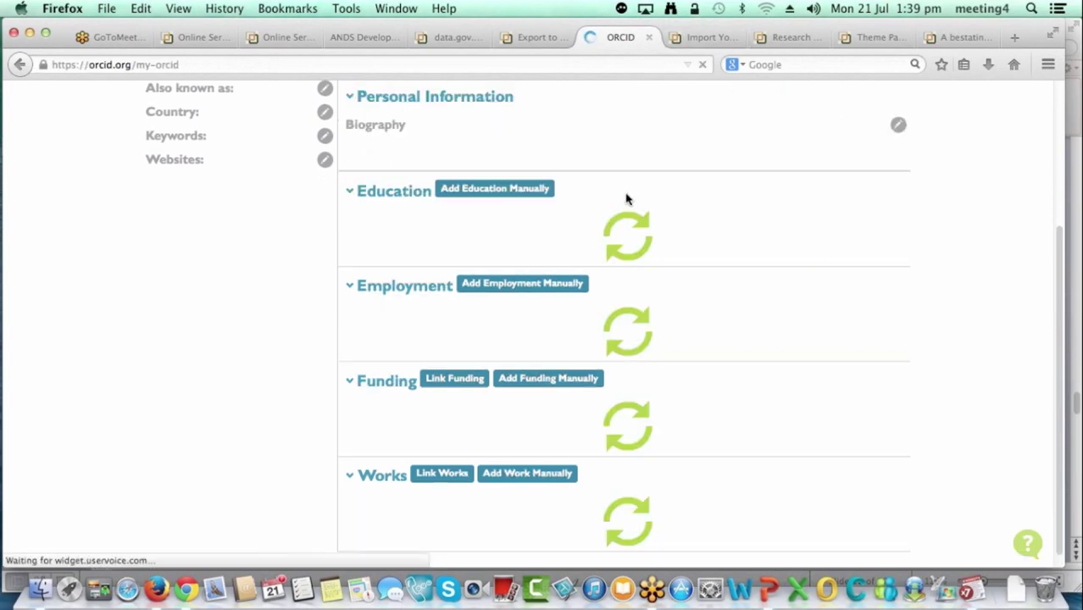
pyautogui.scroll(-1, 299, 386)
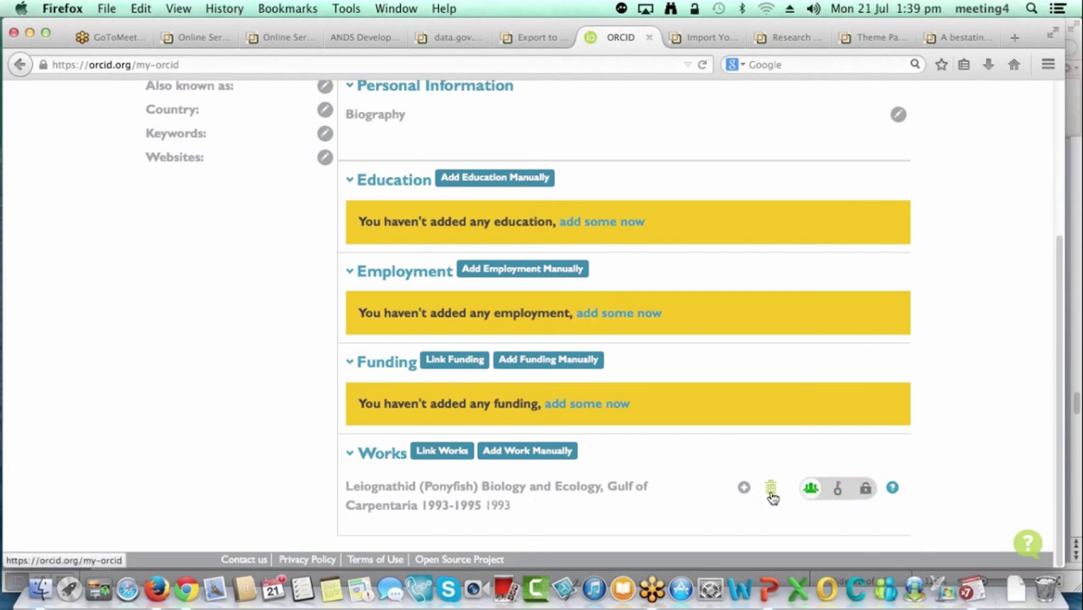
# Step: Reload the dataset import page and search for "BIOLOGY" again to check how the imported dataset is marked
pyautogui.click(716, 38)
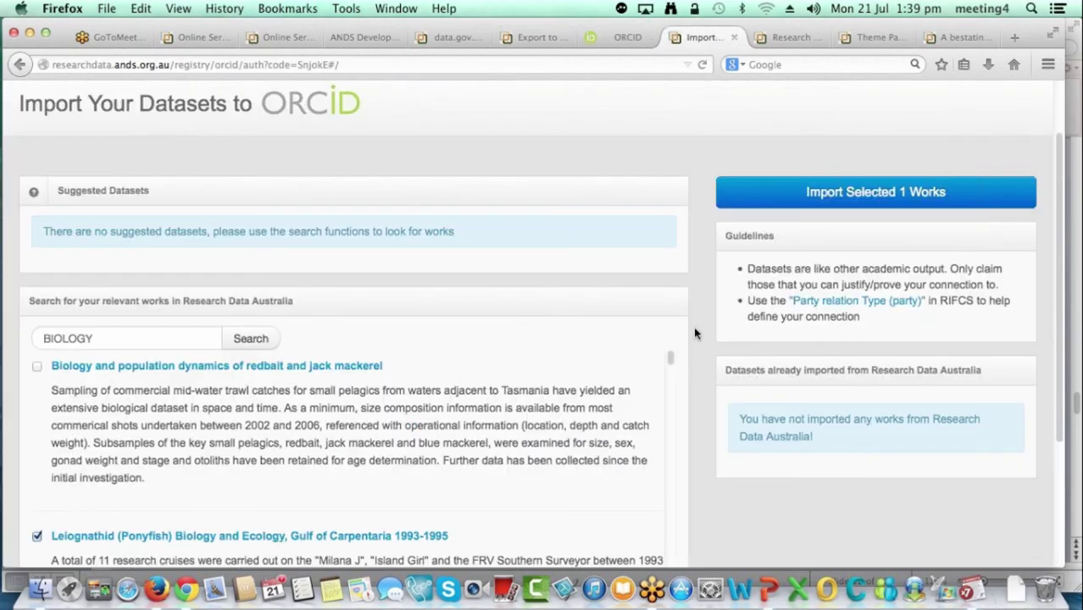
pyautogui.click(702, 64)
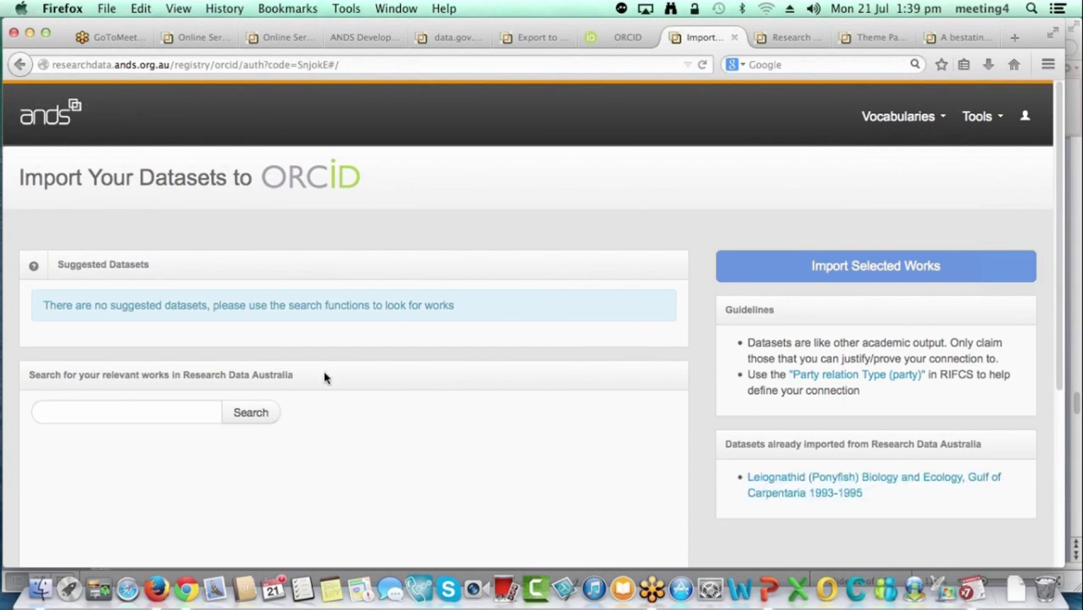
pyautogui.scroll(-1, 326, 376)
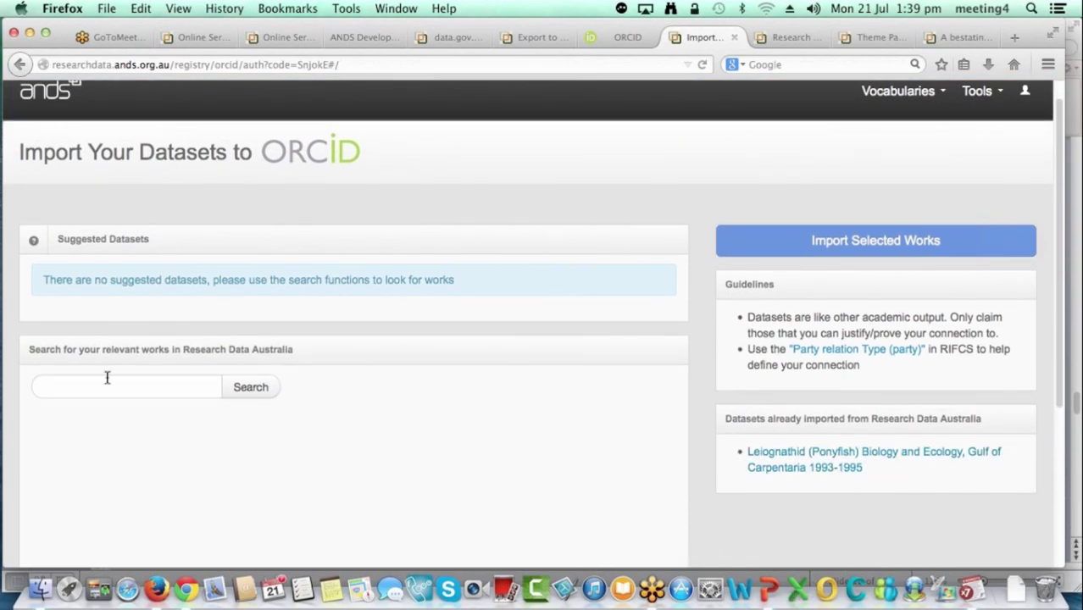
pyautogui.click(107, 378)
pyautogui.write('BIOLOGY')
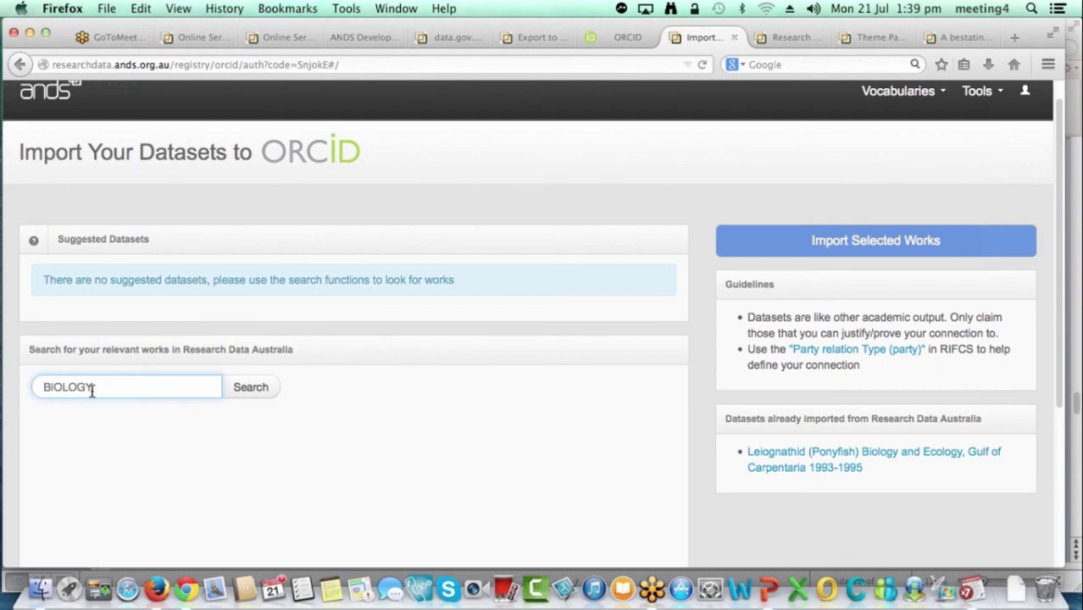
pyautogui.press('Return')
pyautogui.scroll(-2, 310, 352)
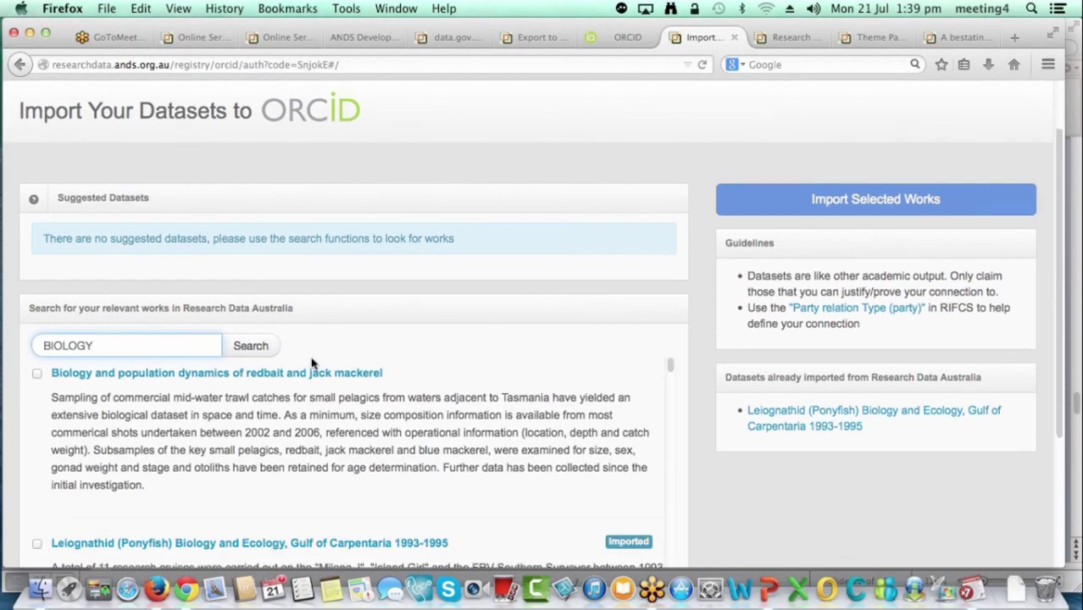
pyautogui.scroll(-5, 310, 364)
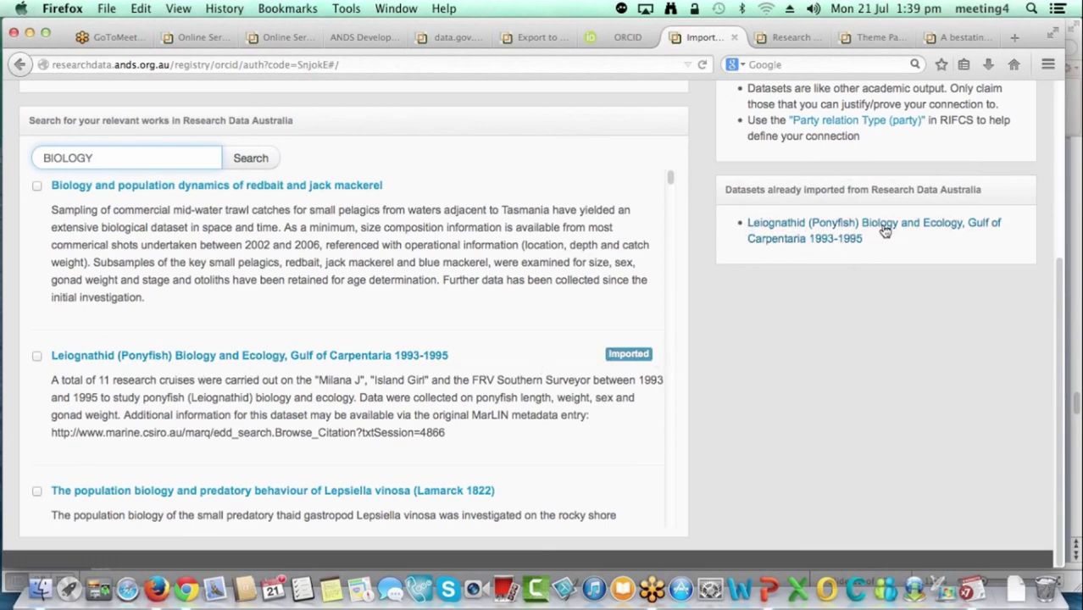
# Step: Delete the work "Leiognathid (Ponyfish) Biology and Ecology, Gulf of Carpentaria 1993-1995" from the ORCID record
pyautogui.click(622, 36)
pyautogui.click(773, 492)
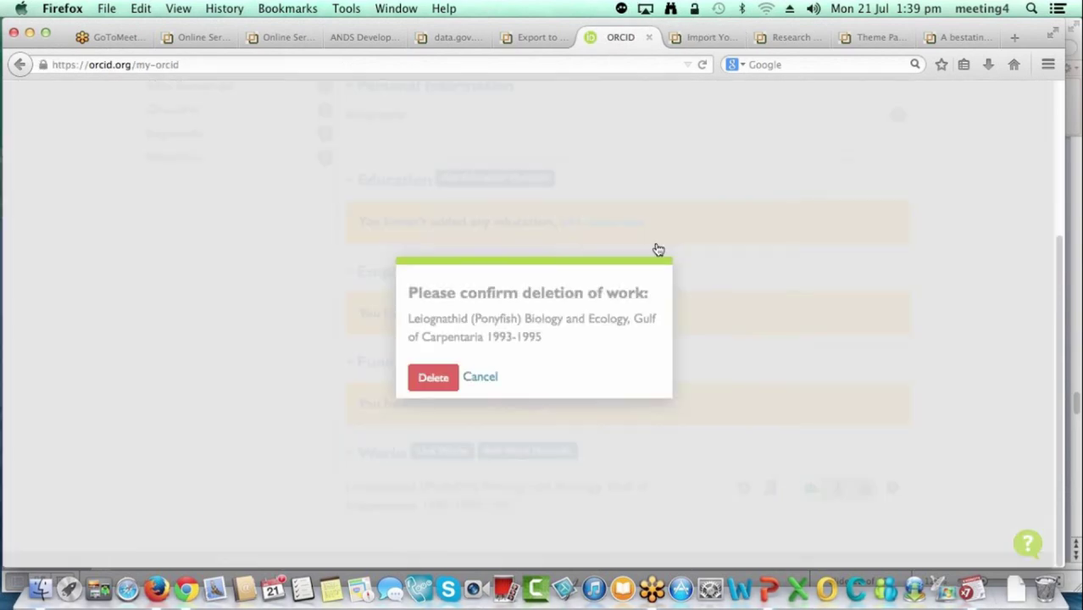
pyautogui.click(426, 370)
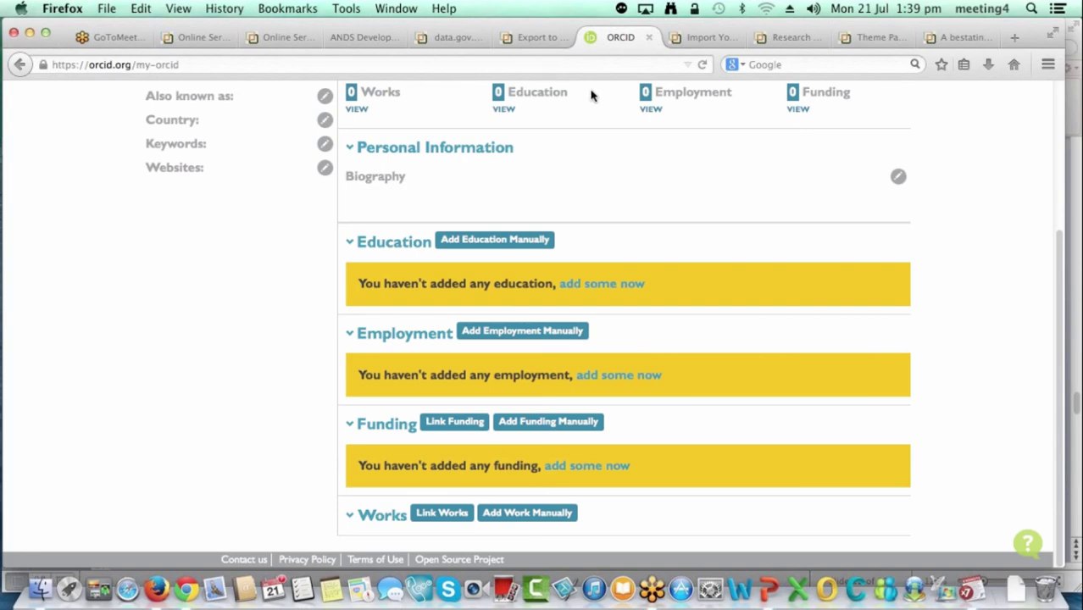
# Step: Reload the dataset import page and check the list of datasets already imported from Research Data Australia
pyautogui.click(710, 37)
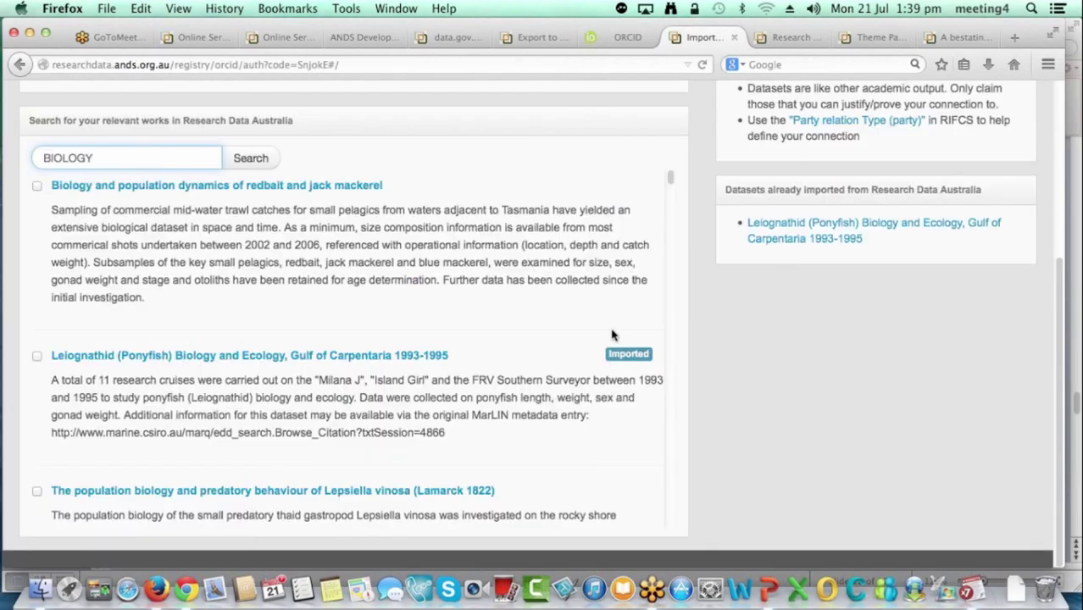
pyautogui.click(702, 65)
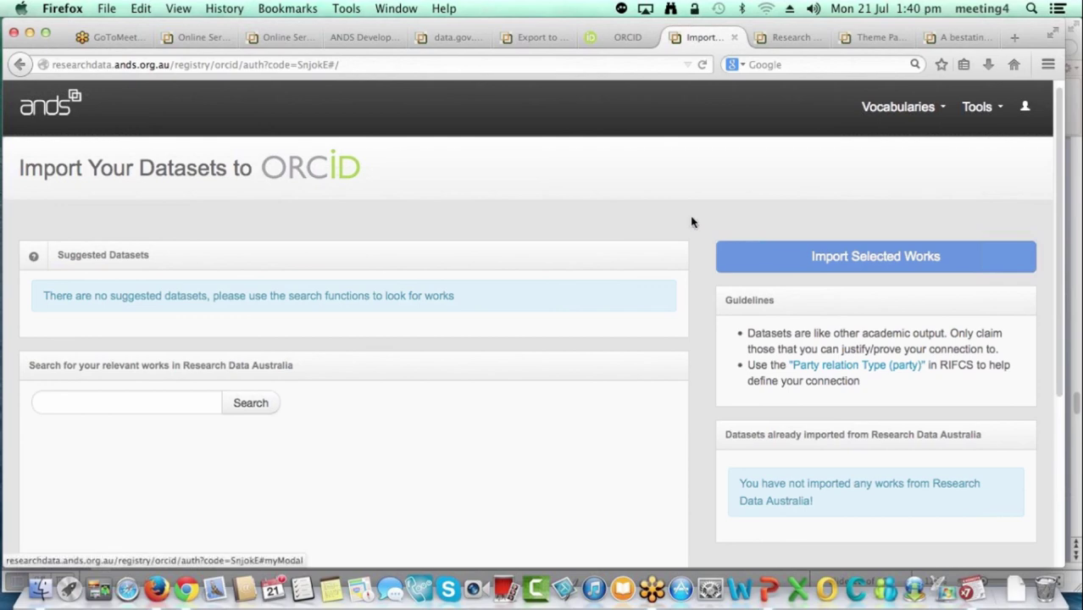
pyautogui.scroll(-3, 694, 243)
pyautogui.scroll(1, 694, 244)
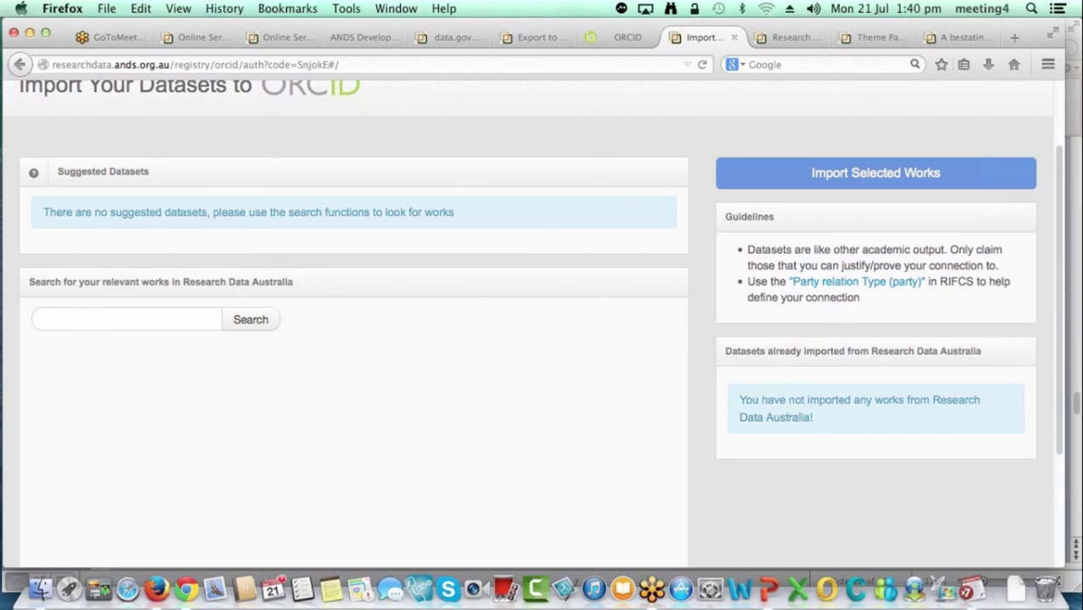
pyautogui.press('super+Tab')
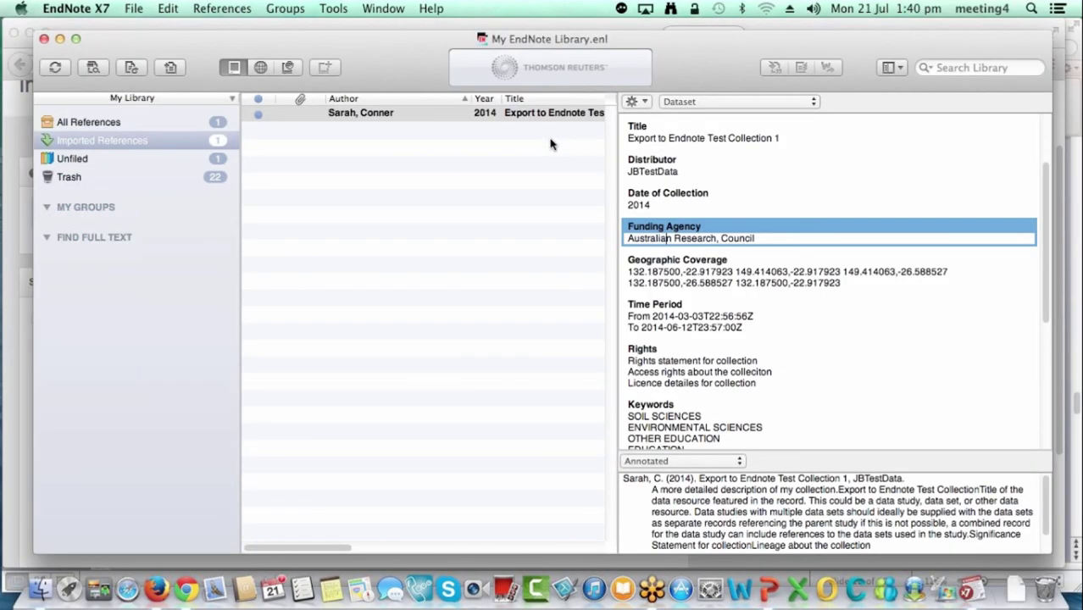
pyautogui.press('super+Tab')
pyautogui.scroll(3, 583, 136)
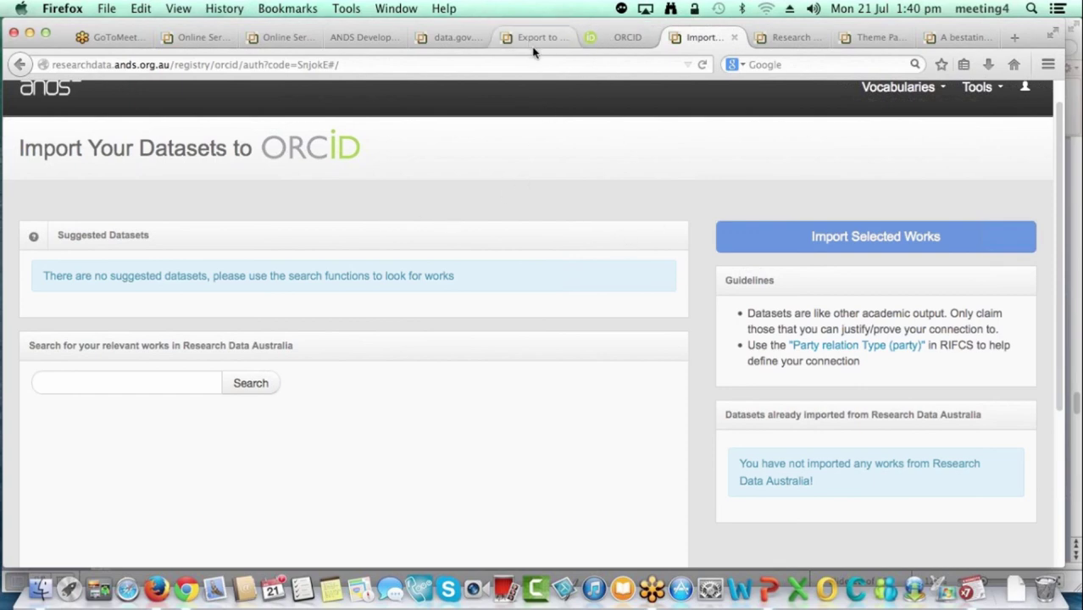
# Step: Switch to PowerPoint and advance the presentation to the "New RDA Feedback Form" slide
pyautogui.press('super+Tab')
pyautogui.press('super+Tab')
pyautogui.press('super+Tab')
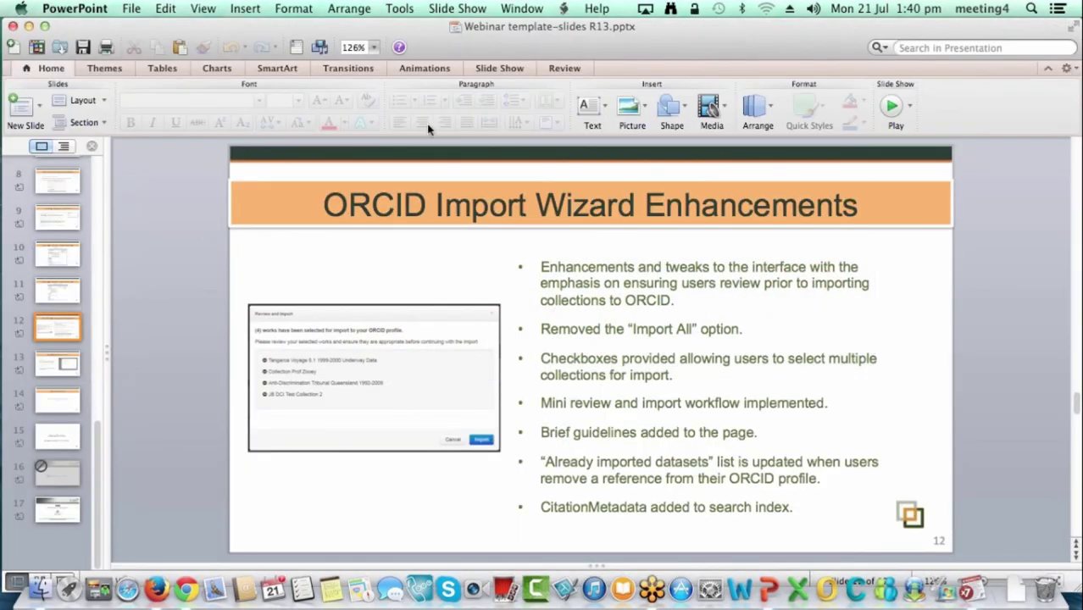
pyautogui.press('Down')
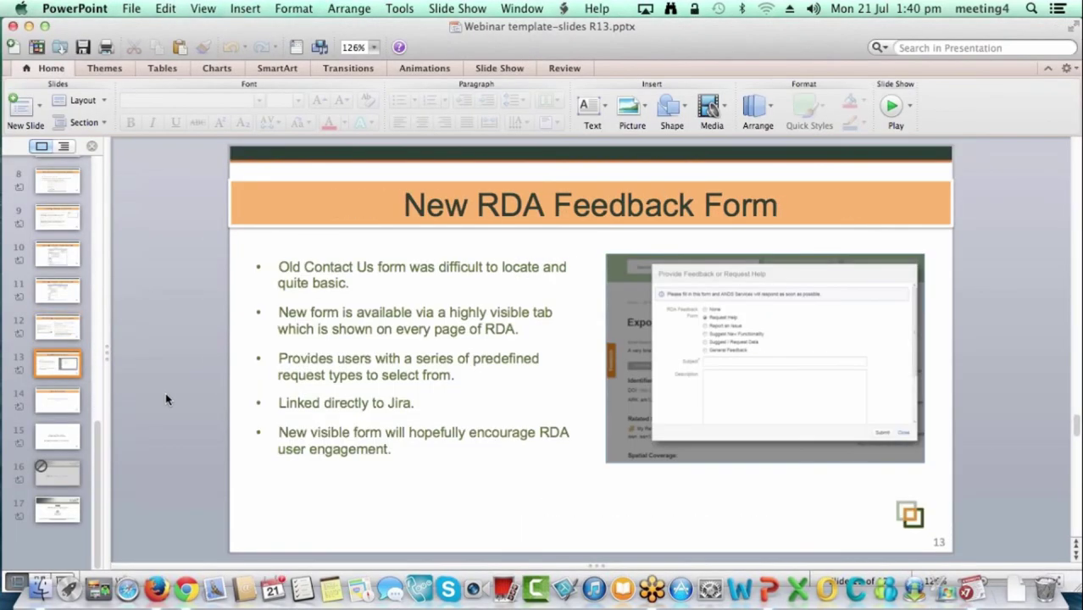